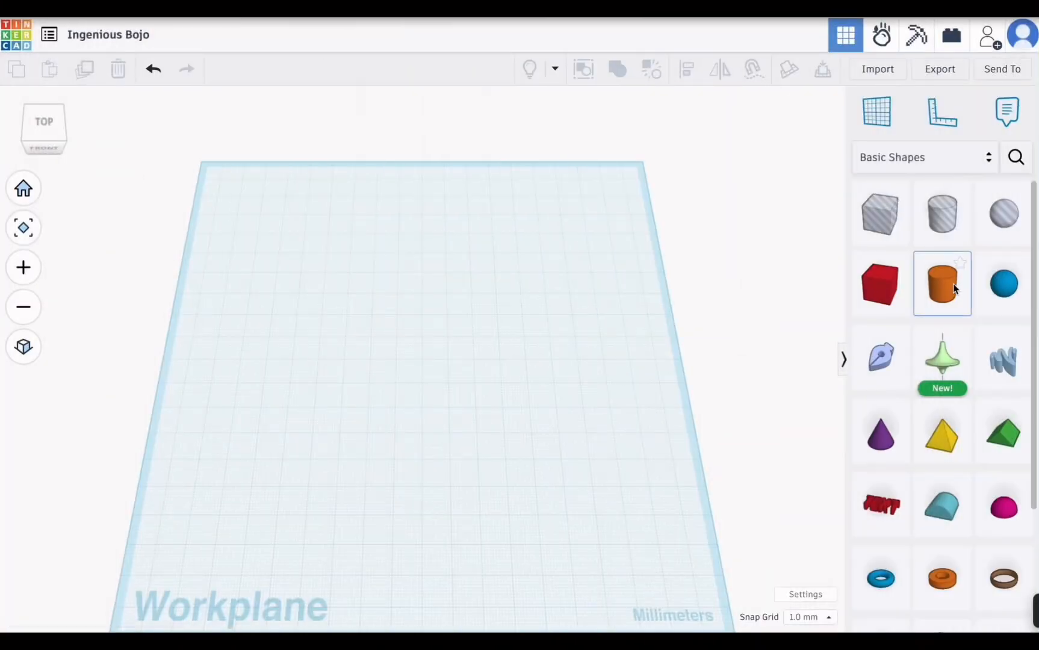
Add a cylinder to the workplane, set its base to 80 by 80 mm and move it near the workplane's centre.
{"action": "left_click_drag", "start_coordinate": [954, 289], "coordinate": [428, 375]}
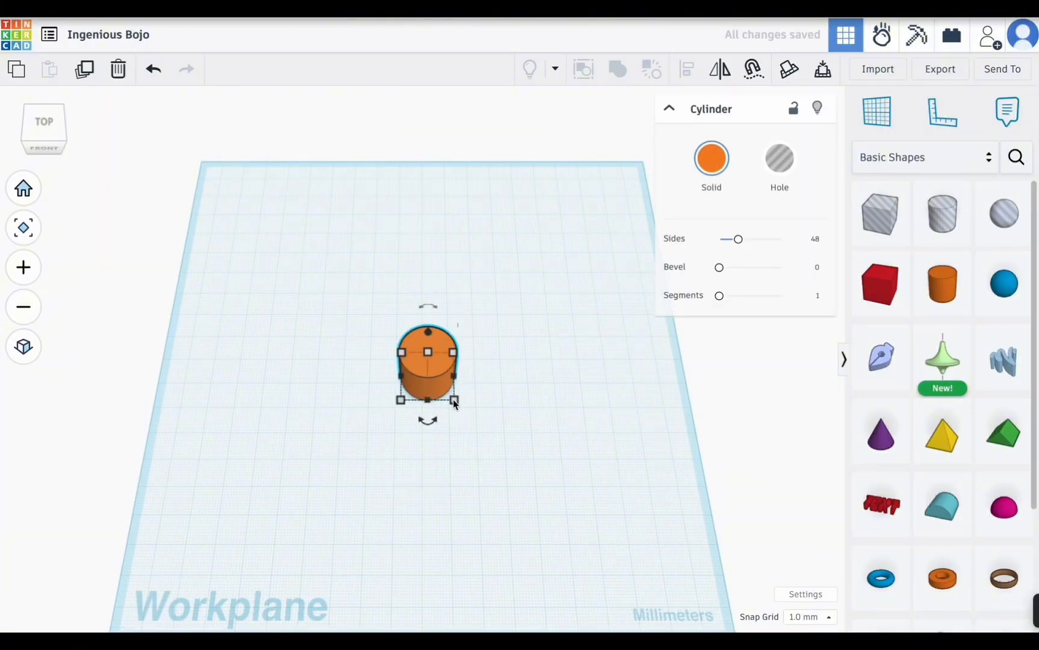
{"action": "mouse_move", "coordinate": [455, 401]}
{"action": "left_click", "coordinate": [516, 376]}
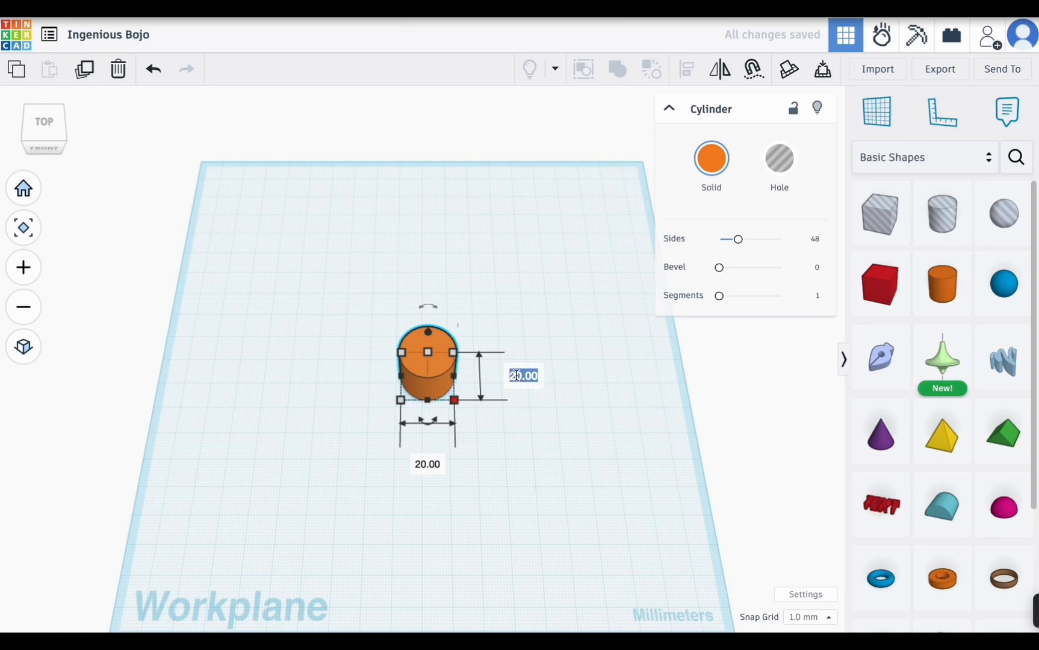
{"action": "type", "text": "80"}
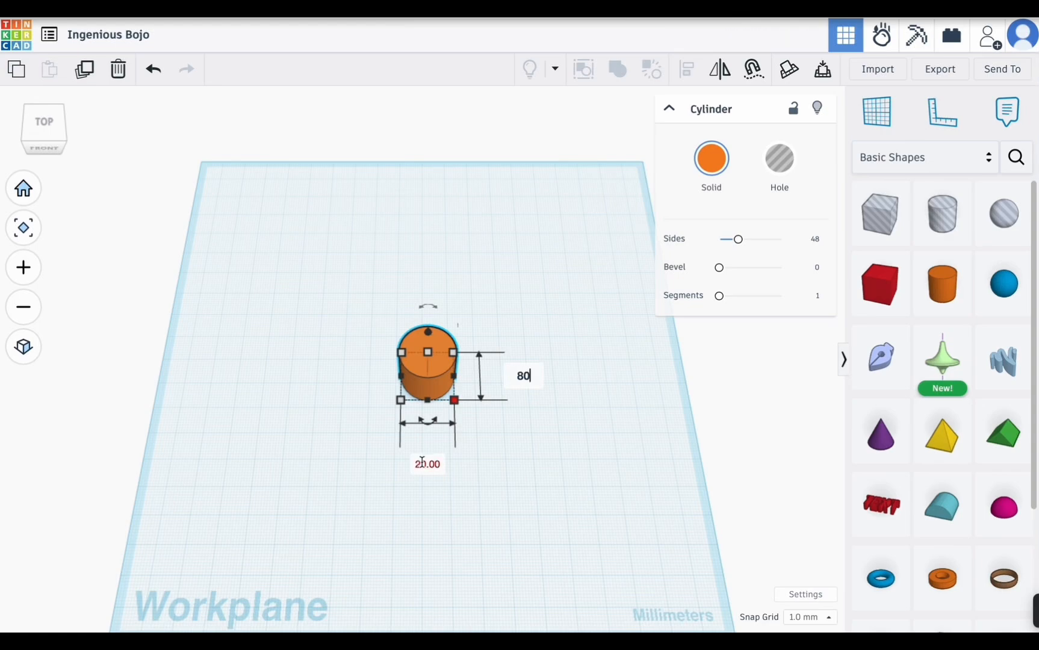
{"action": "key", "text": "Tab"}
{"action": "type", "text": "80"}
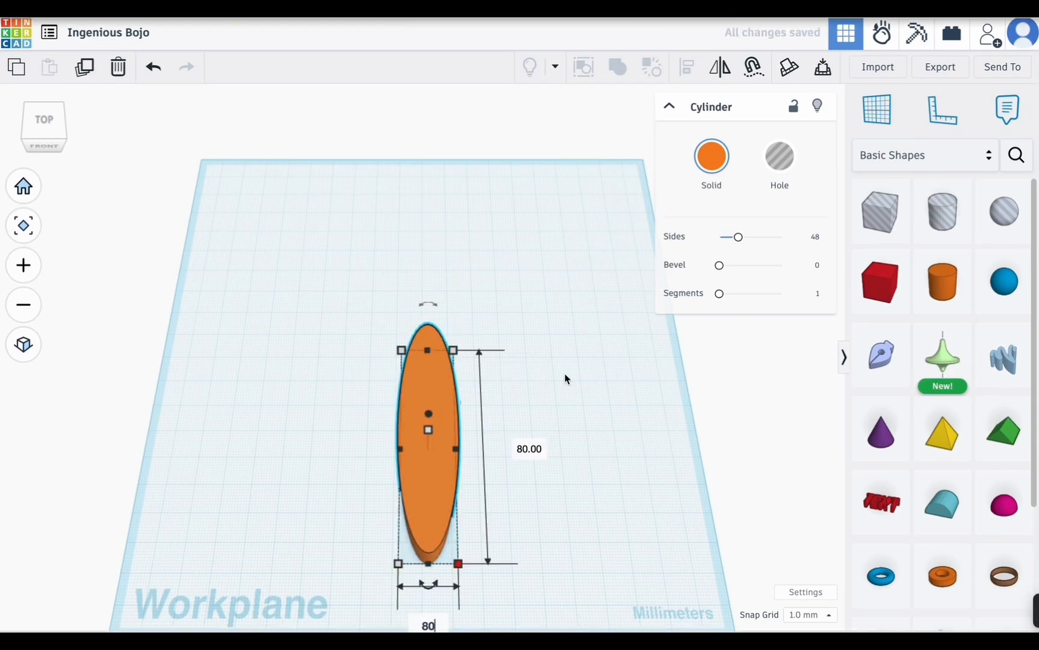
{"action": "key", "text": "Return"}
{"action": "left_click_drag", "start_coordinate": [522, 415], "coordinate": [469, 380]}
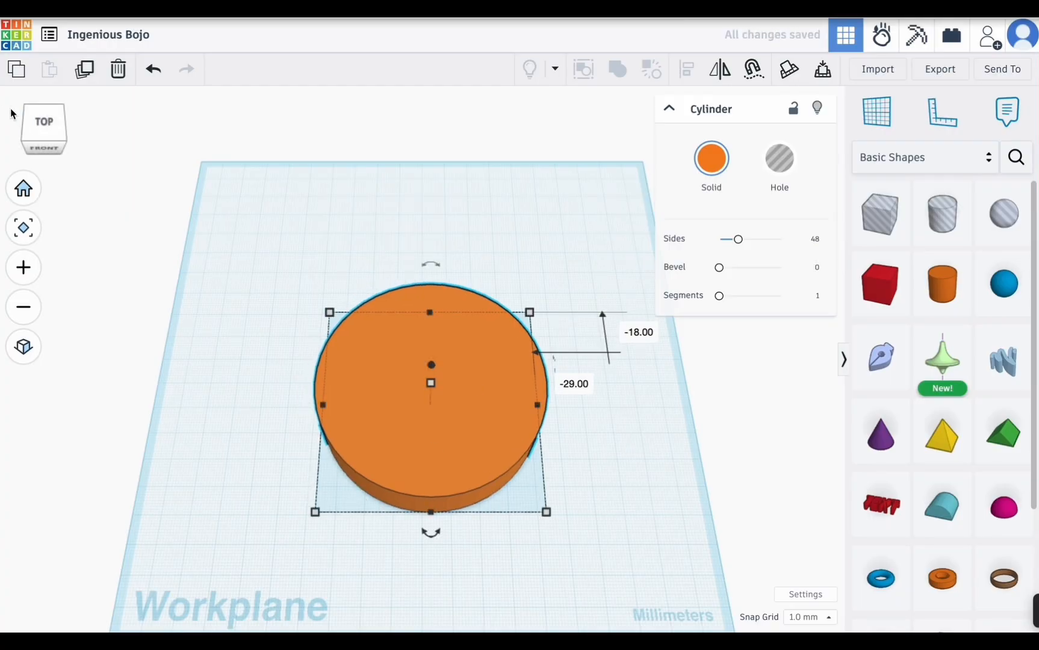
Set the cylinder's sides to 128 and its height to 2 mm to form a smooth flat disc.
{"action": "left_click", "coordinate": [30, 121]}
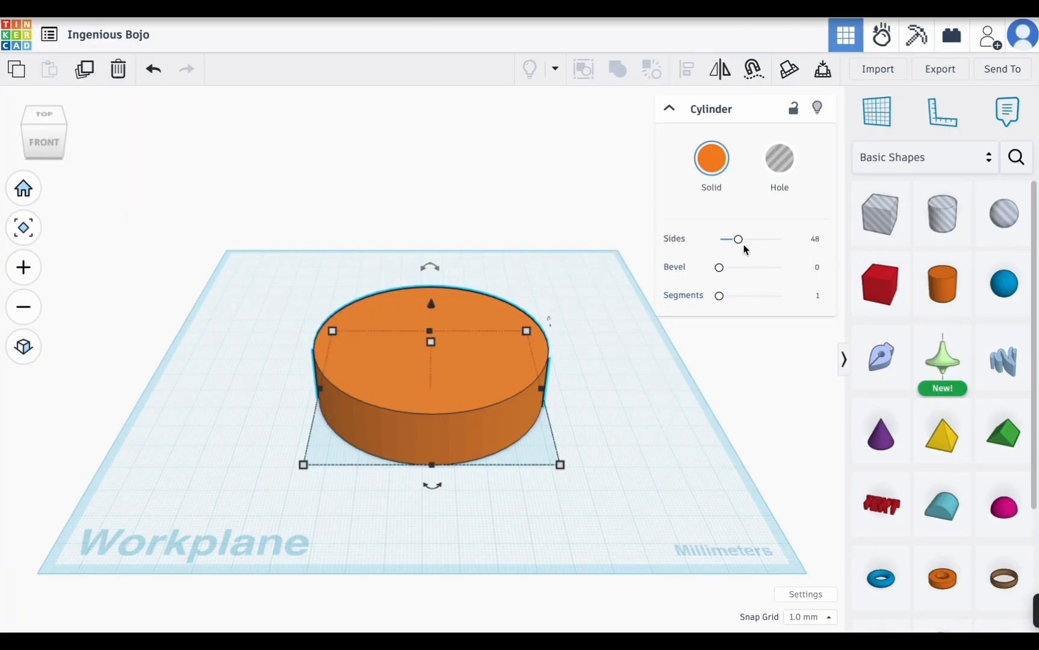
{"action": "left_click_drag", "start_coordinate": [739, 240], "coordinate": [782, 240]}
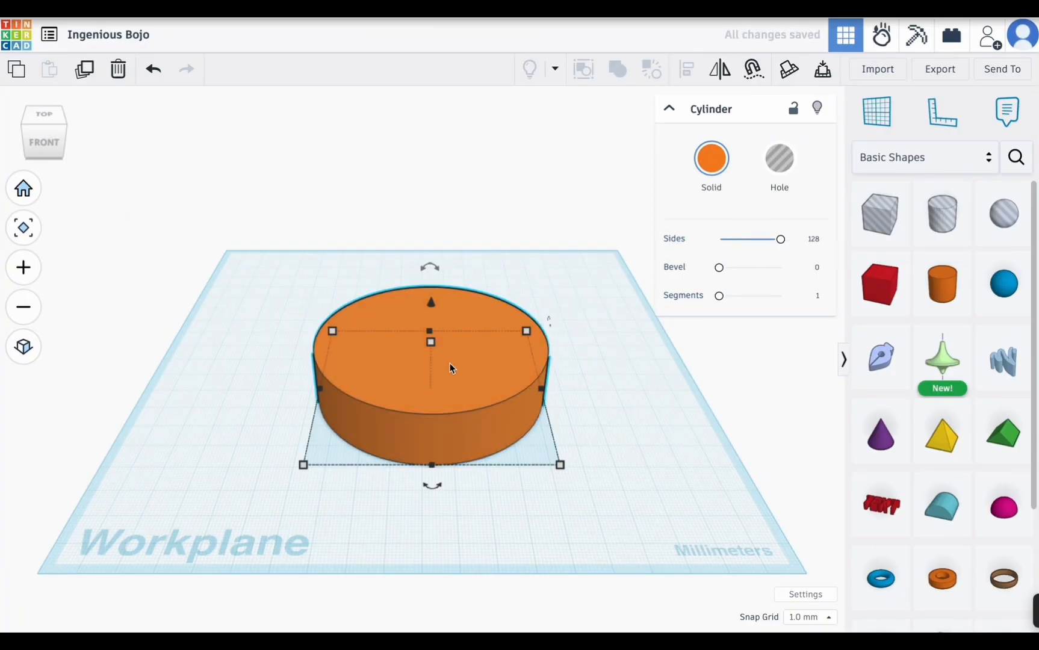
{"action": "mouse_move", "coordinate": [433, 345]}
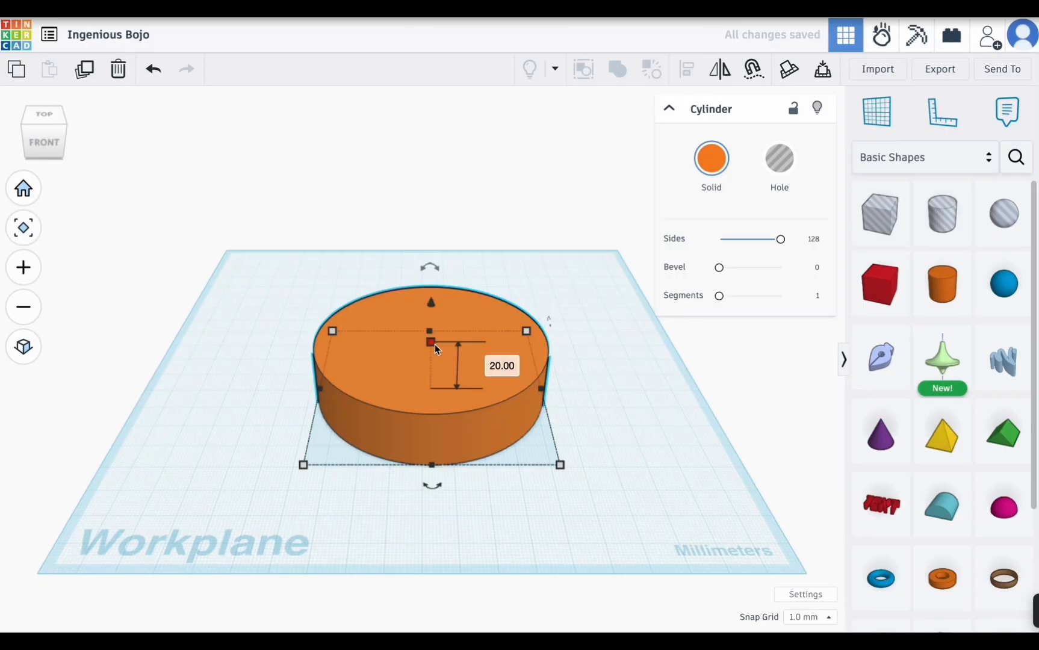
{"action": "left_click", "coordinate": [492, 366]}
{"action": "type", "text": "2"}
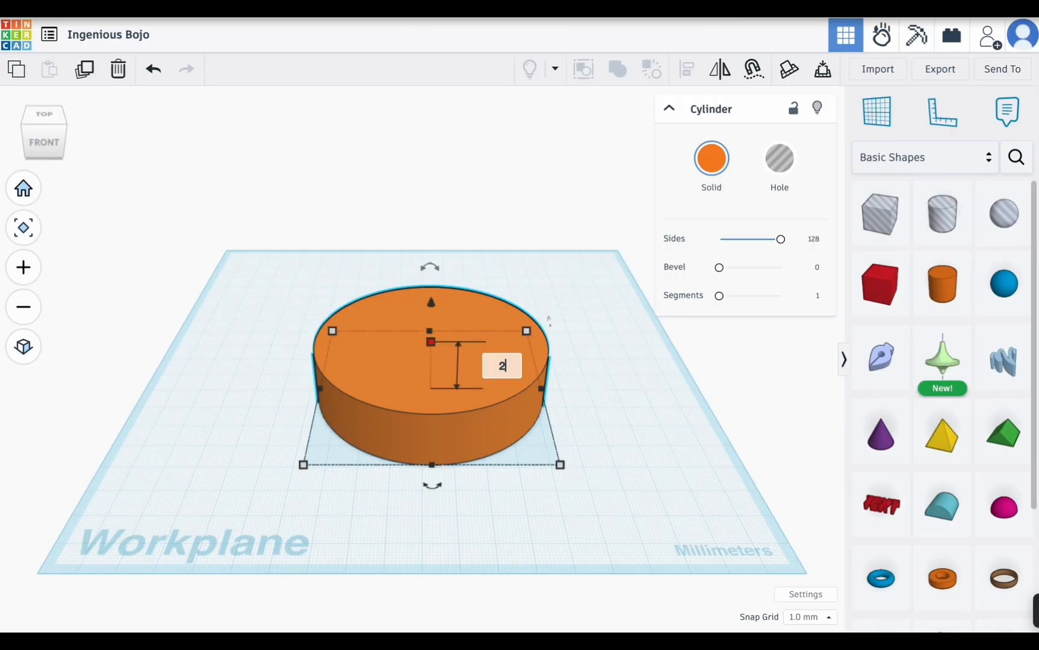
{"action": "key", "text": "Return"}
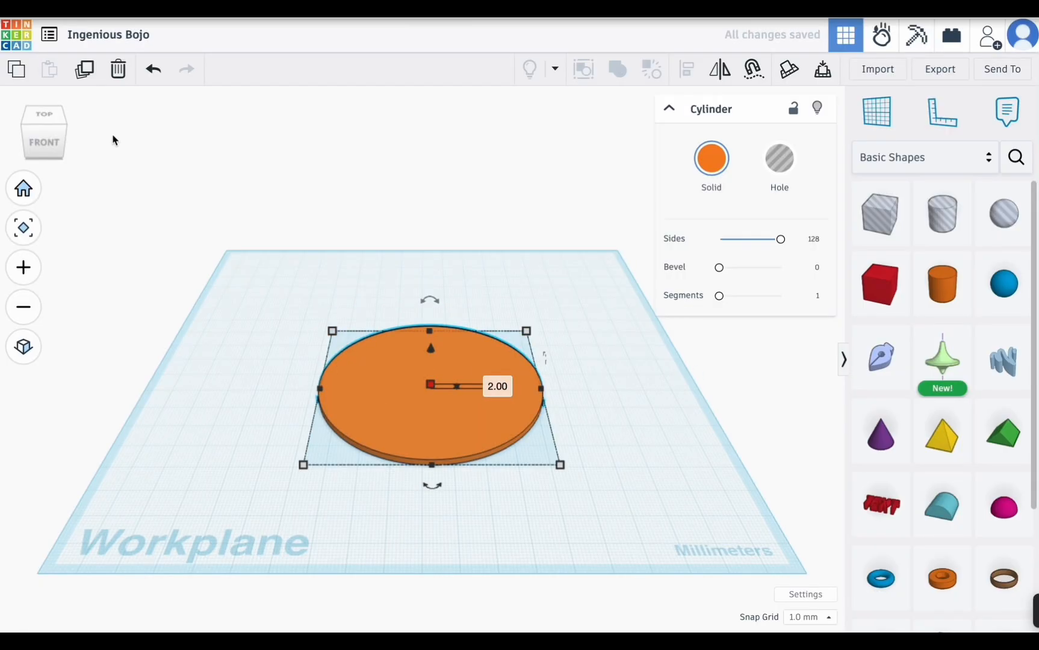
Place a box just behind the disc's rear edge and set its height to 2 mm.
{"action": "left_click", "coordinate": [53, 122]}
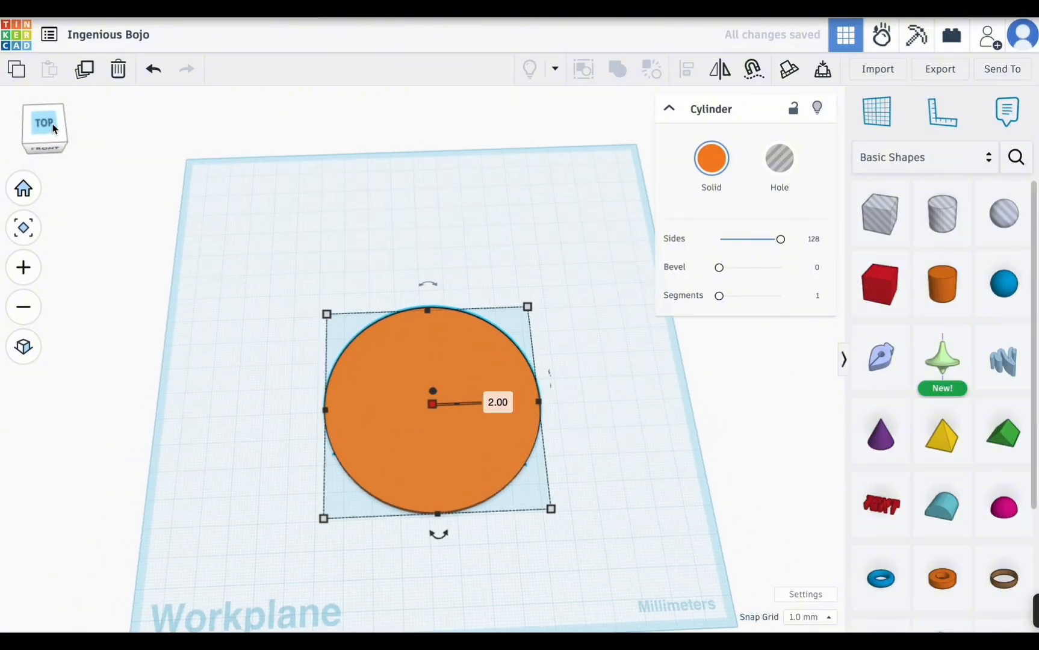
{"action": "left_click", "coordinate": [447, 166]}
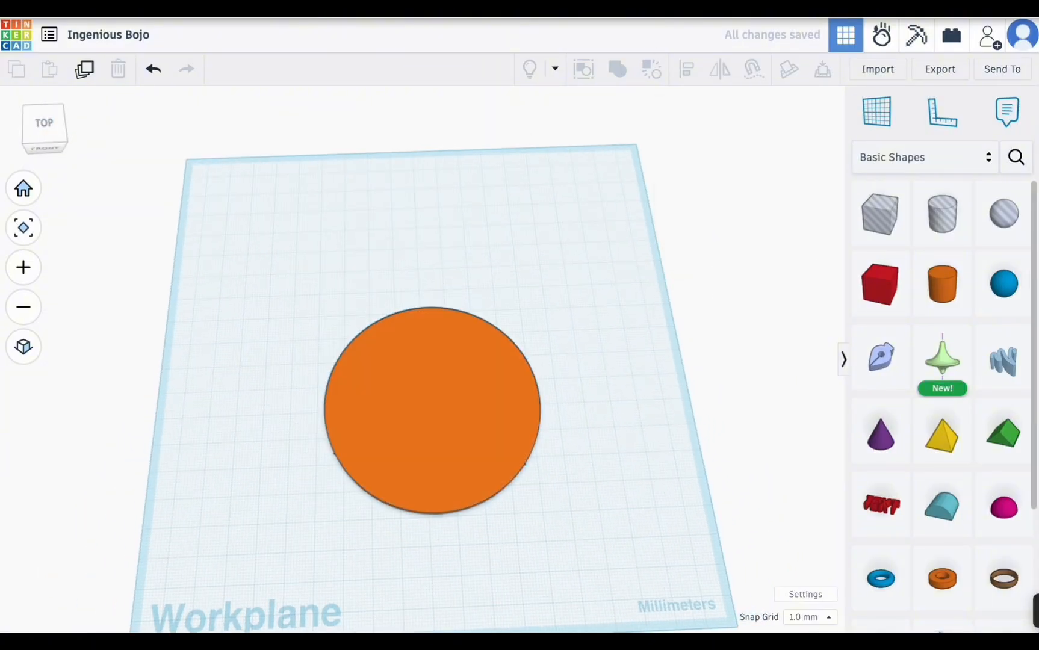
{"action": "left_click_drag", "start_coordinate": [889, 293], "coordinate": [425, 289]}
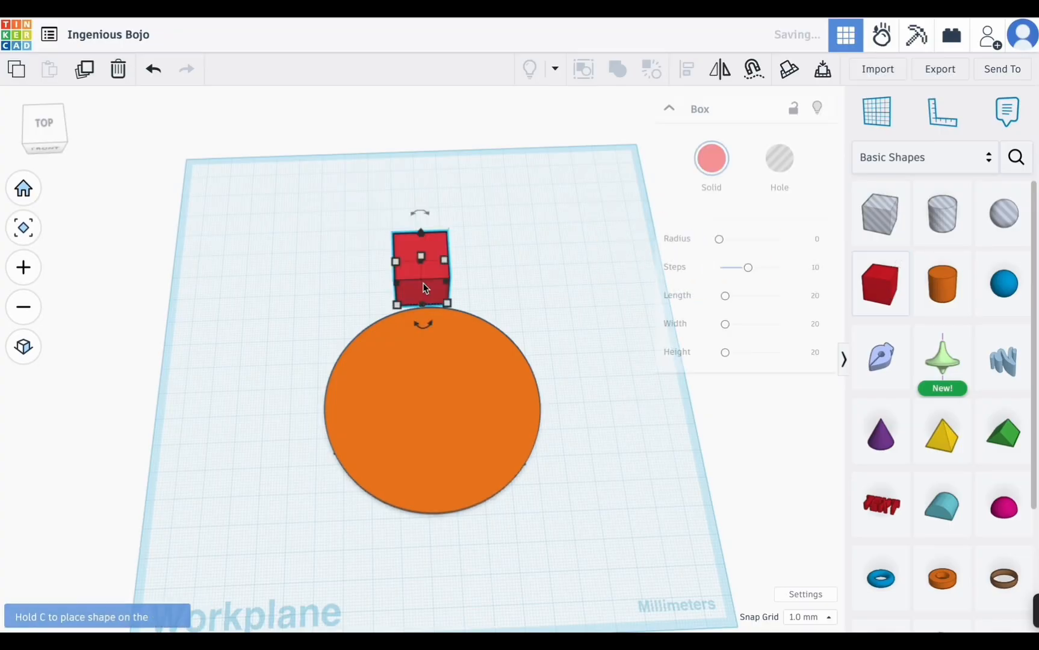
{"action": "mouse_move", "coordinate": [421, 256]}
{"action": "left_click", "coordinate": [496, 270]}
{"action": "type", "text": "2"}
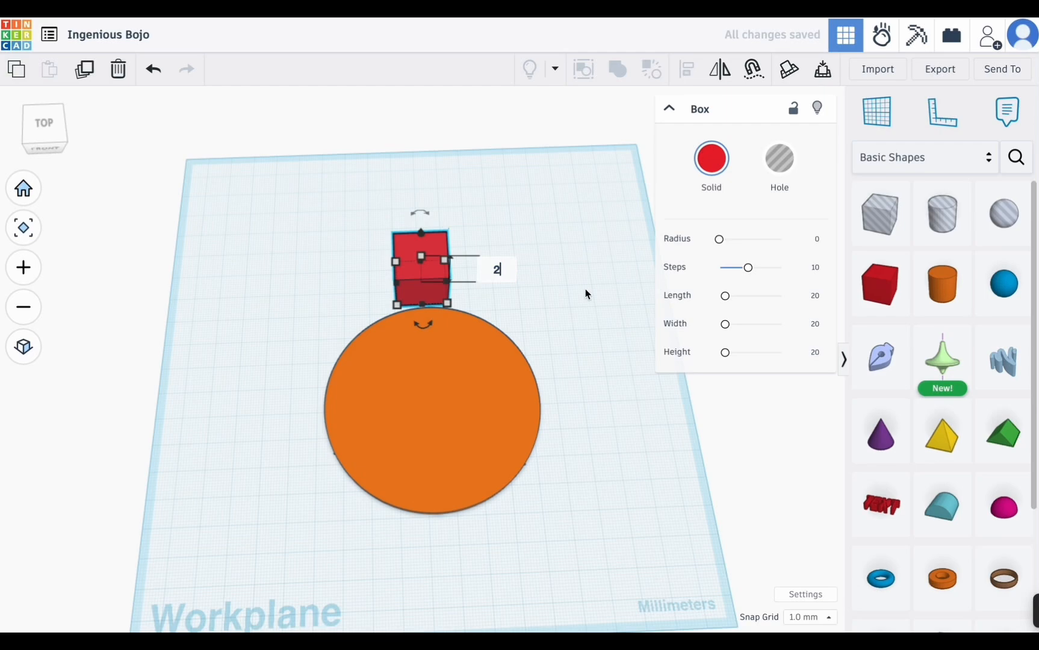
{"action": "key", "text": "Return"}
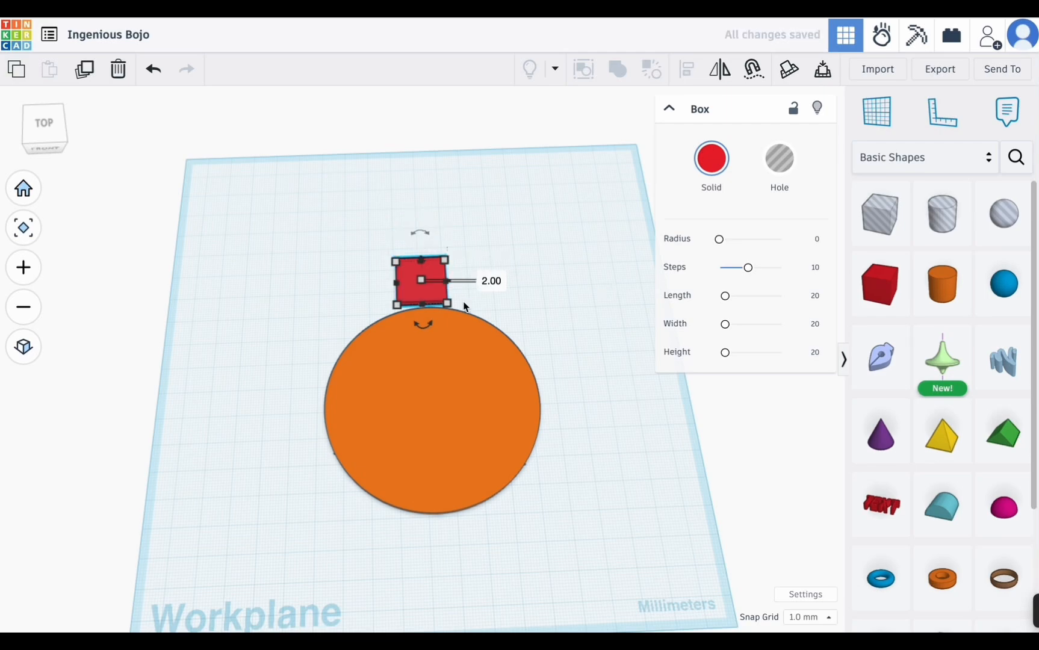
Set the red box's length and width to 15 mm each.
{"action": "mouse_move", "coordinate": [449, 307]}
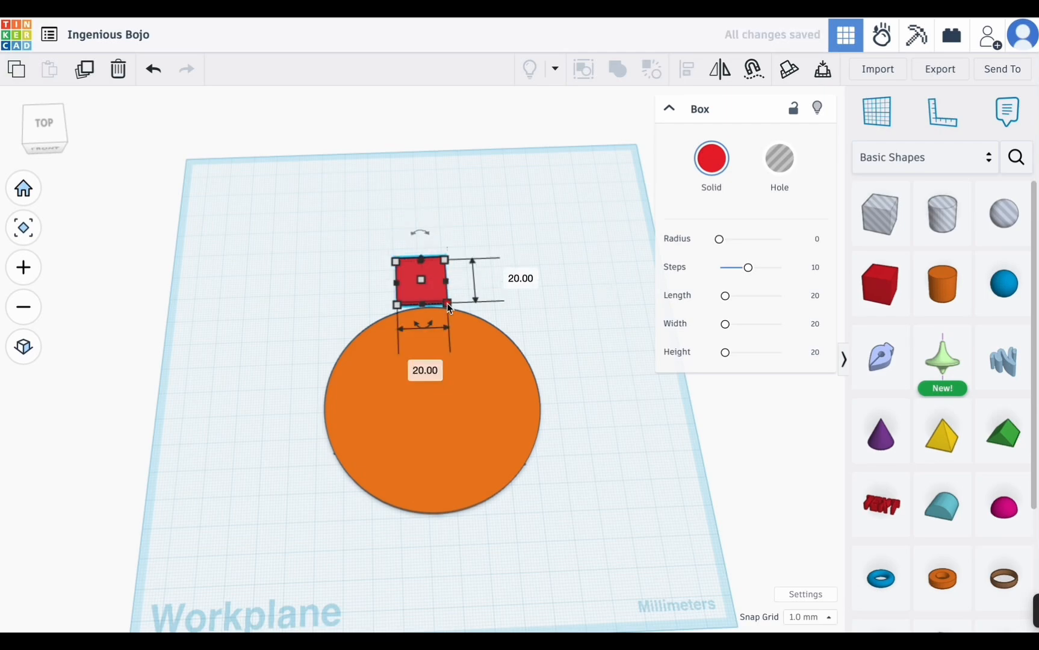
{"action": "left_click", "coordinate": [521, 276]}
{"action": "type", "text": "15"}
{"action": "key", "text": "Return"}
{"action": "left_click", "coordinate": [427, 360]}
{"action": "type", "text": "15"}
{"action": "key", "text": "Return"}
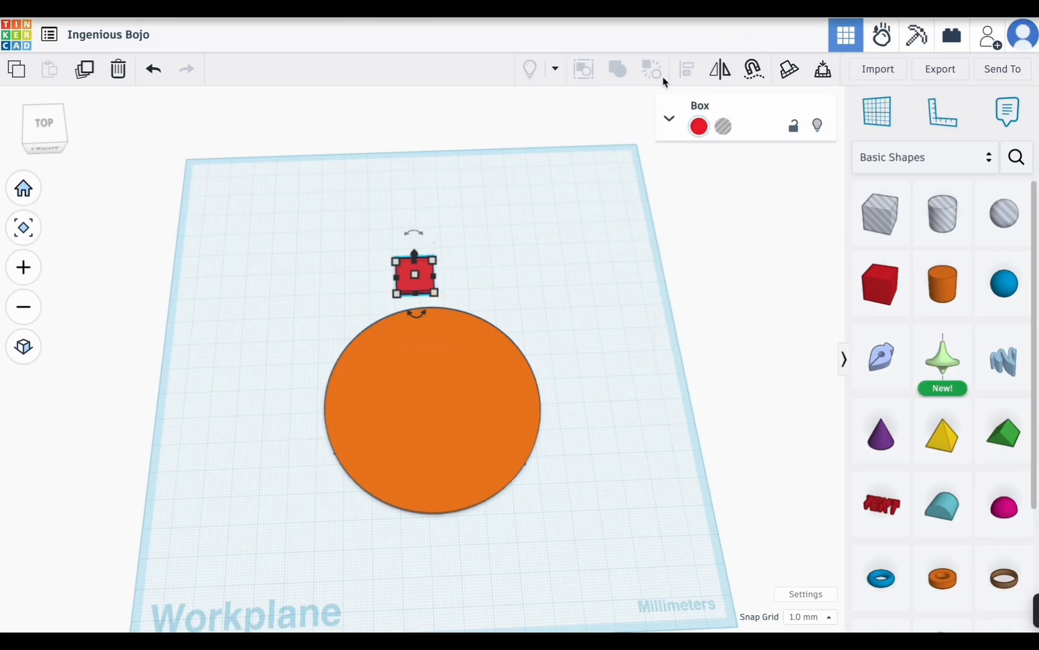
Align the box and the disc on their shared left-to-right centre line.
{"action": "left_click_drag", "start_coordinate": [346, 244], "coordinate": [614, 626]}
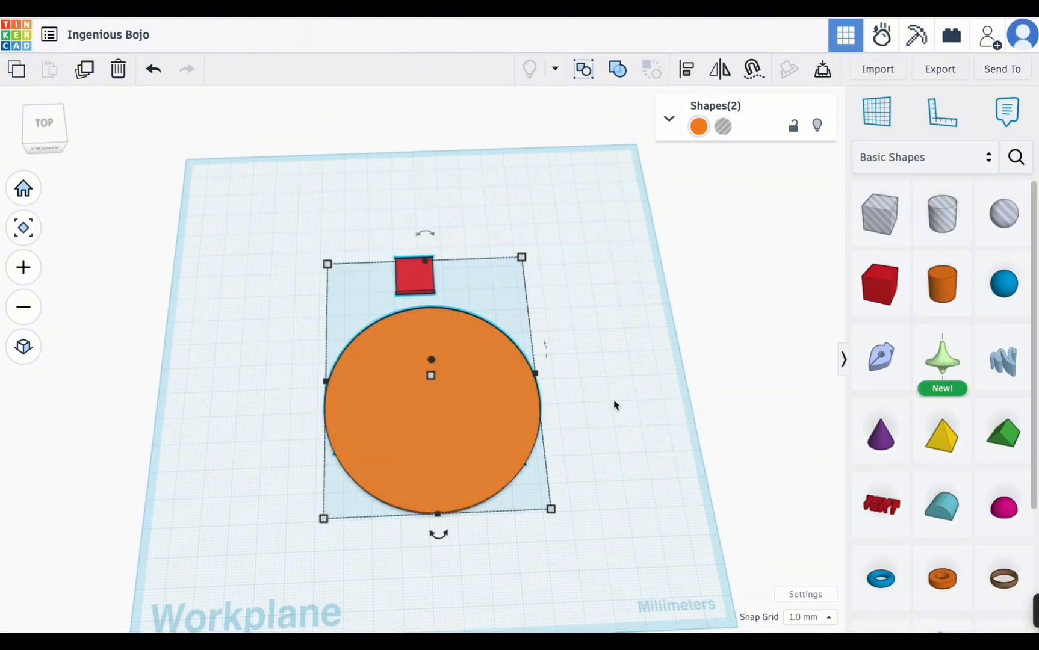
{"action": "key", "text": "l"}
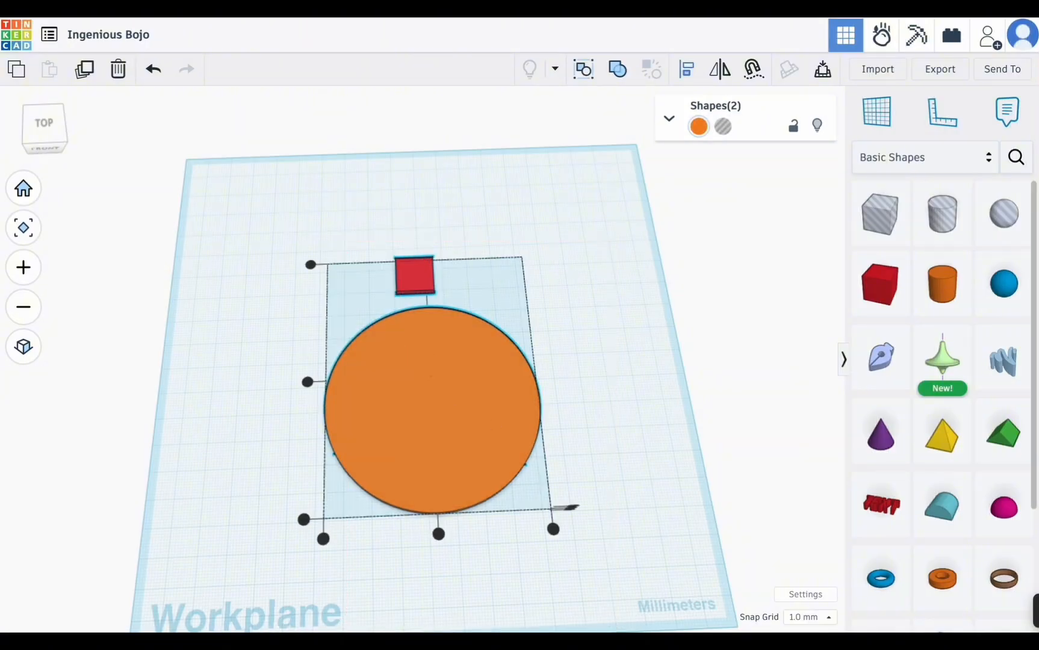
{"action": "left_click", "coordinate": [438, 534]}
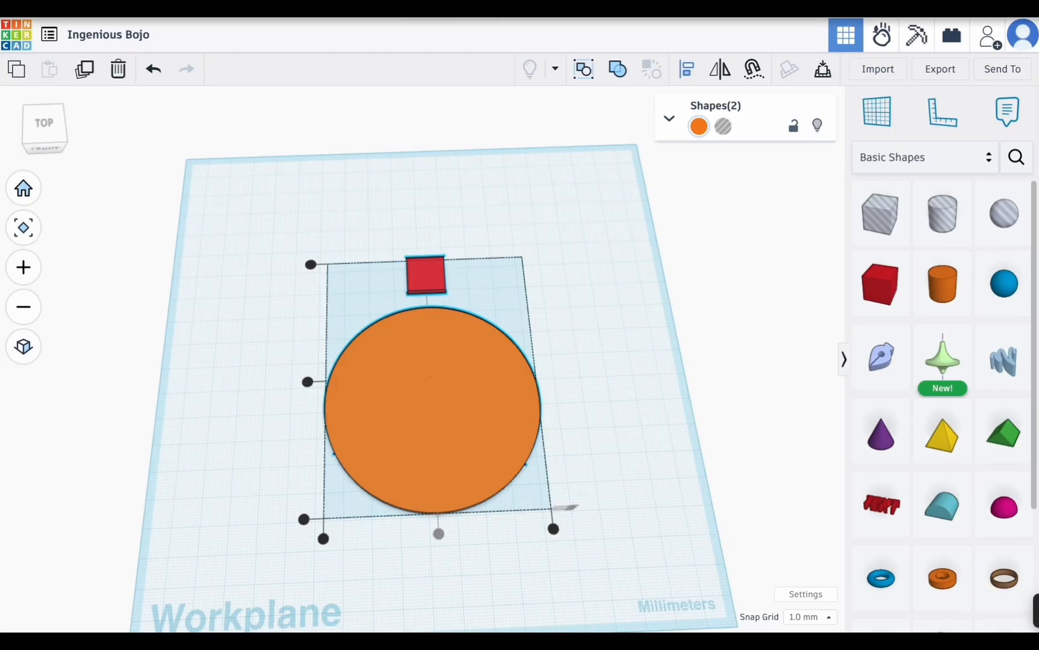
Nudge the box about 9 mm forward so it overlaps the disc's rear edge as a tab.
{"action": "left_click", "coordinate": [426, 276]}
{"action": "key", "text": "Down"}
{"action": "key", "text": "Down"}
{"action": "key", "text": "Down"}
{"action": "key", "text": "Down"}
{"action": "key", "text": "Down"}
{"action": "key", "text": "Down"}
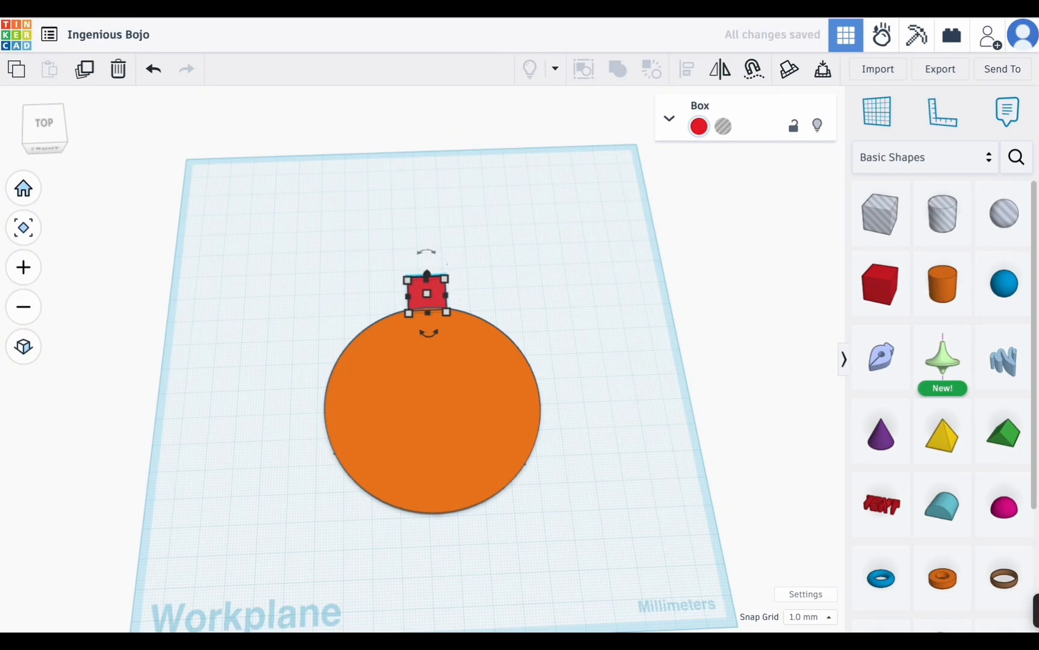
{"action": "key", "text": "Down"}
{"action": "key", "text": "Down"}
{"action": "key", "text": "Down"}
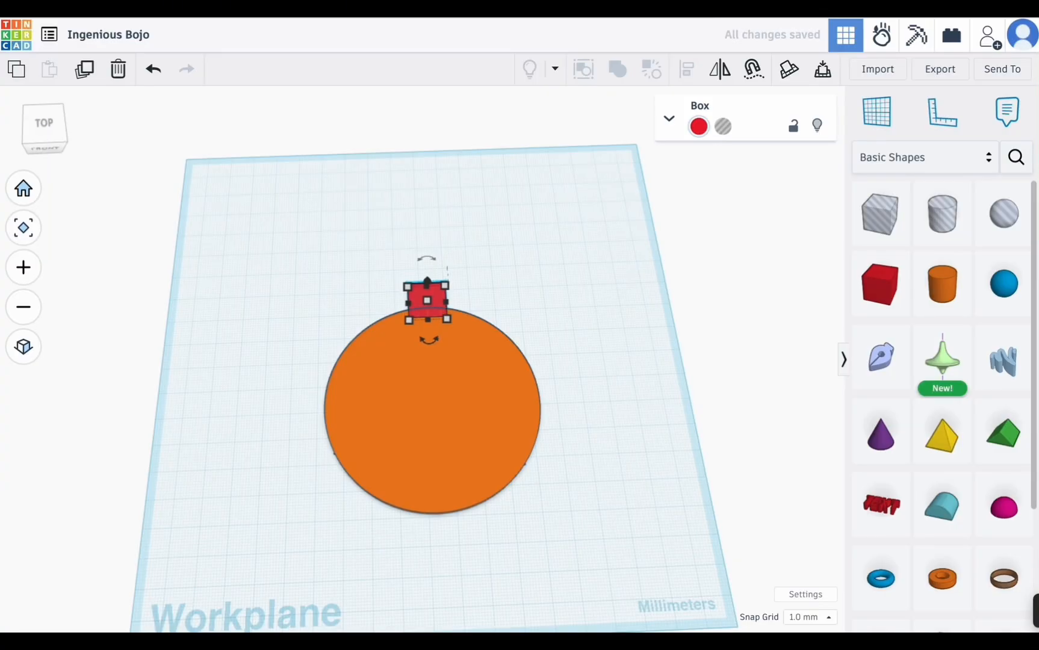
{"action": "left_click", "coordinate": [573, 302]}
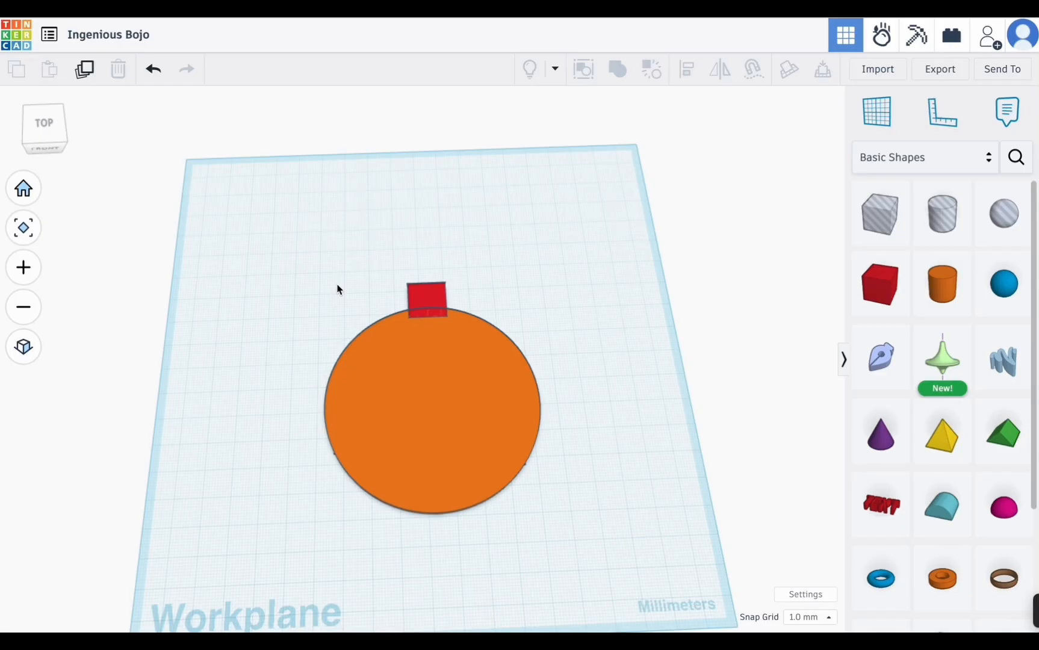
Group the disc and the box tab into a single shape.
{"action": "left_click_drag", "start_coordinate": [336, 261], "coordinate": [516, 504]}
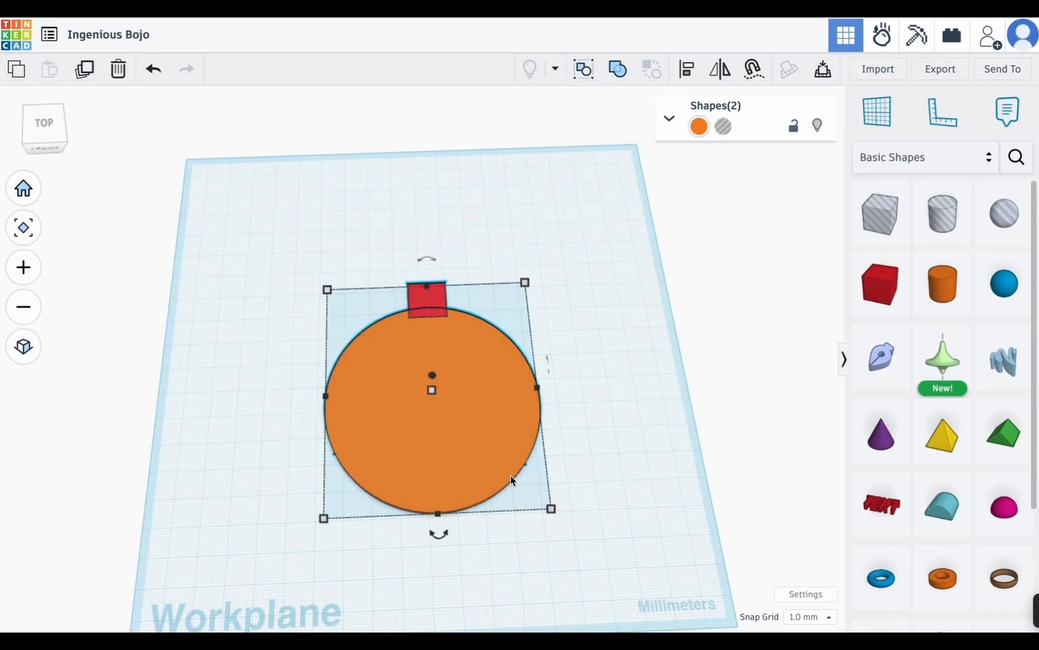
{"action": "key", "text": "ctrl+g"}
{"action": "left_click", "coordinate": [573, 411]}
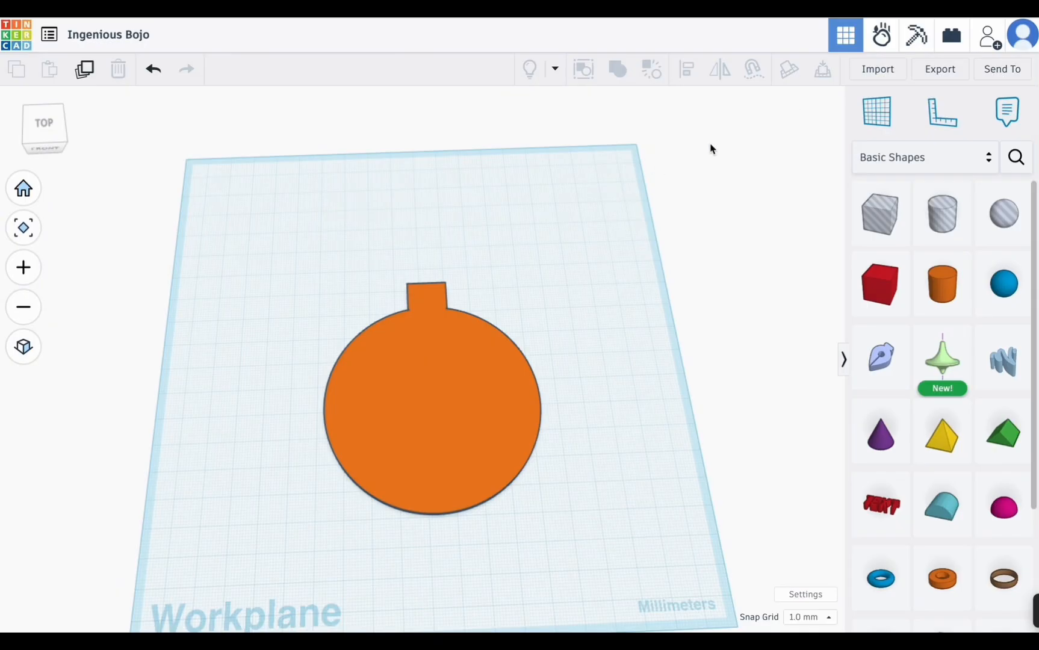
Export everything in the design as a GLTF (.glb) file.
{"action": "left_click", "coordinate": [930, 73]}
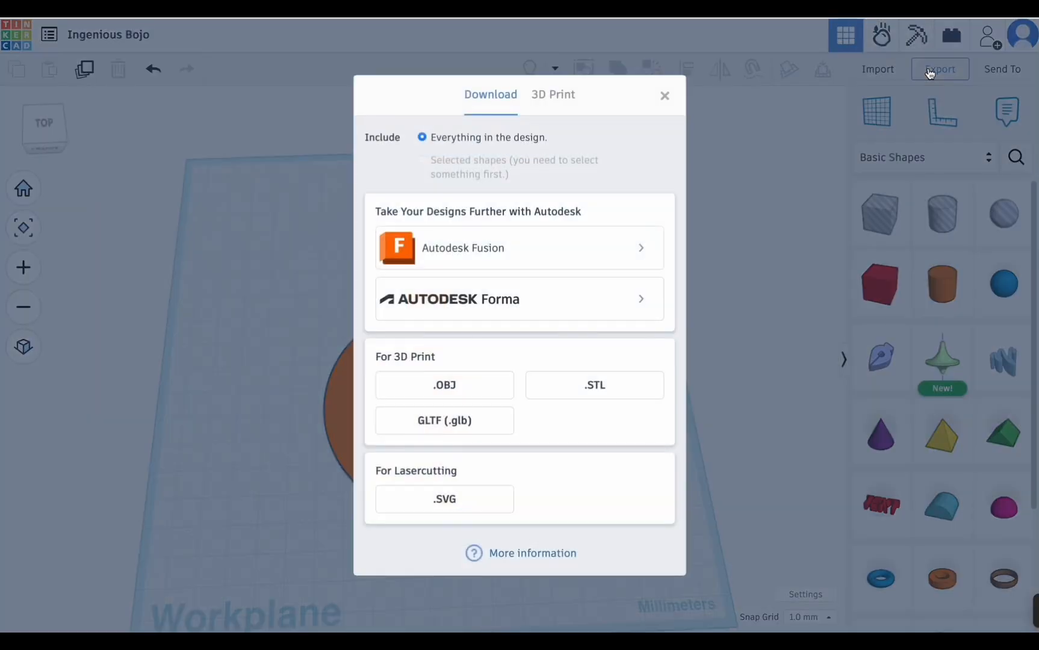
{"action": "left_click", "coordinate": [475, 422]}
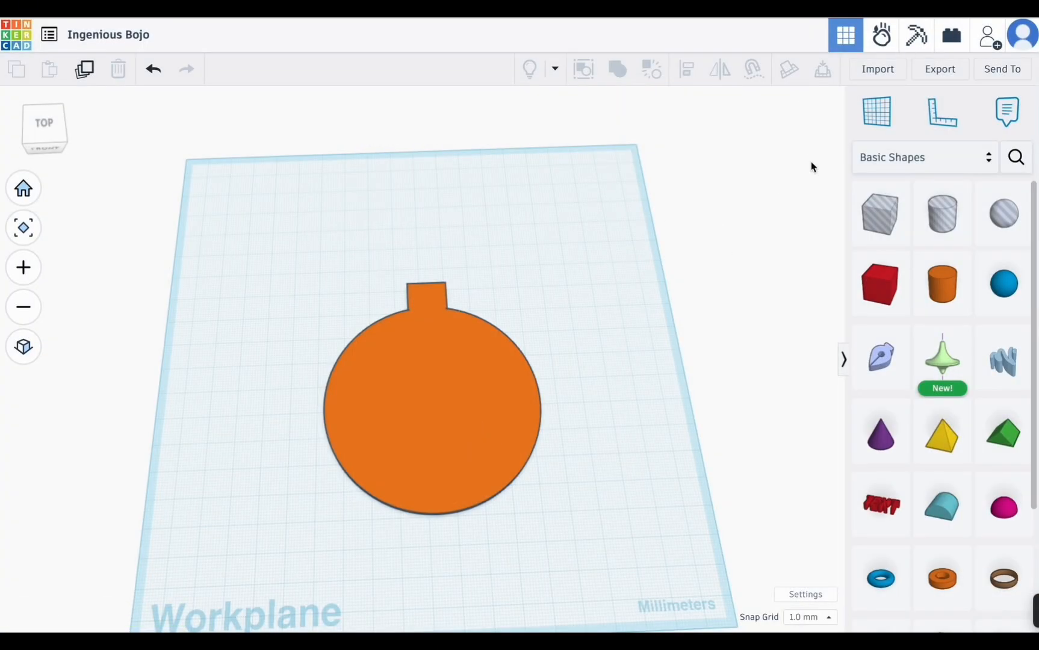
Import Dazzling Waasa.svg from the Downloads folder at 100% scale, centred on the artboard.
{"action": "left_click", "coordinate": [883, 75]}
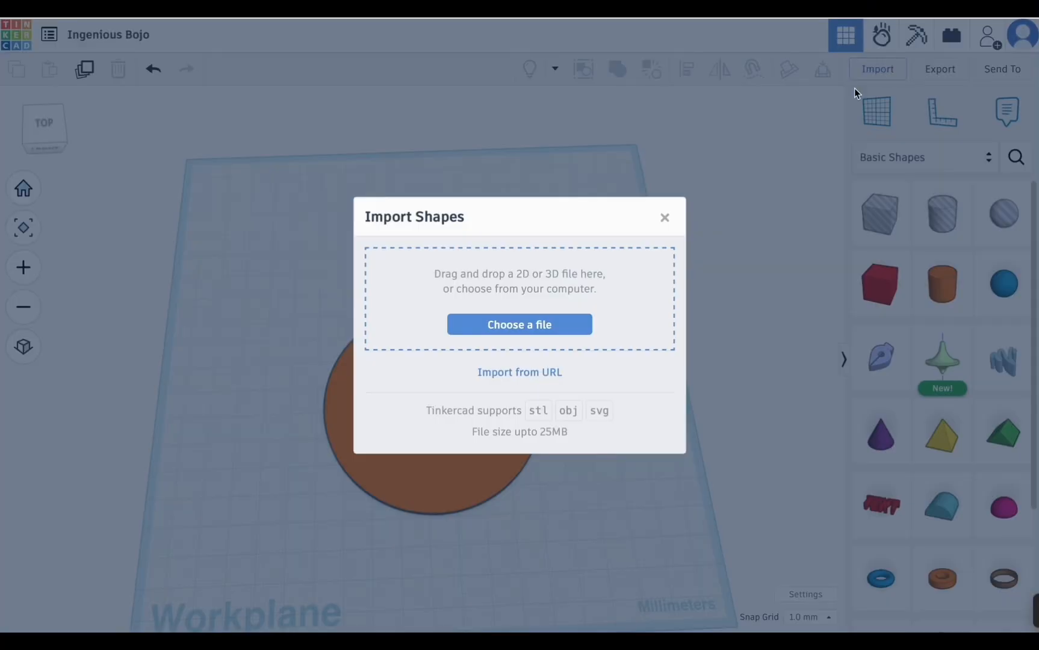
{"action": "left_click", "coordinate": [544, 330]}
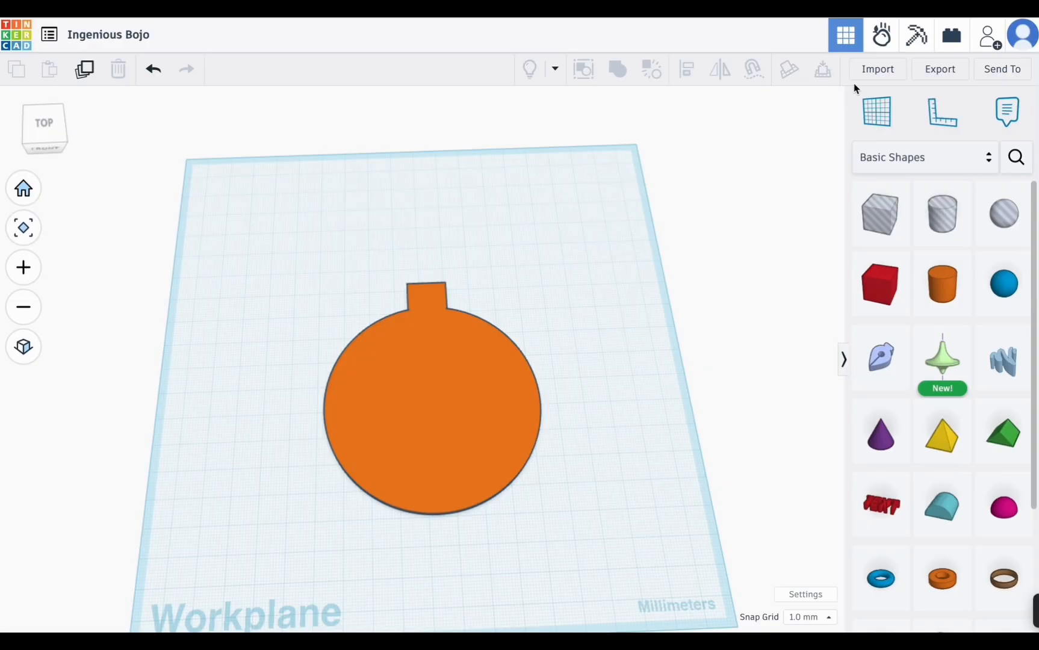
{"action": "left_click", "coordinate": [860, 75]}
{"action": "left_click", "coordinate": [540, 332]}
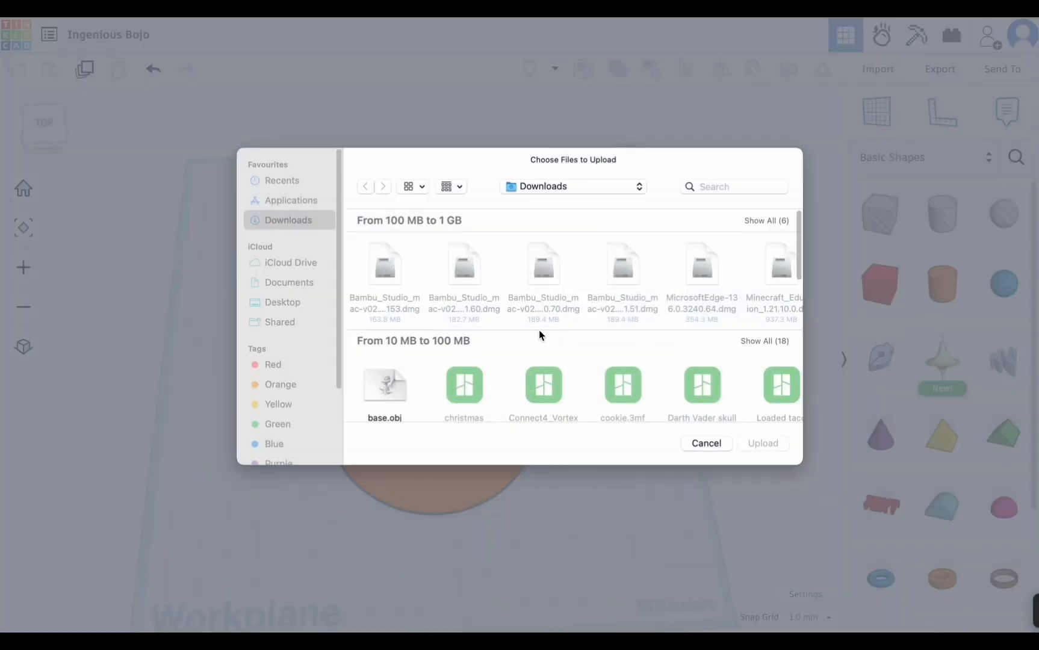
{"action": "scroll", "coordinate": [383, 362], "scroll_direction": "down", "scroll_amount": 10}
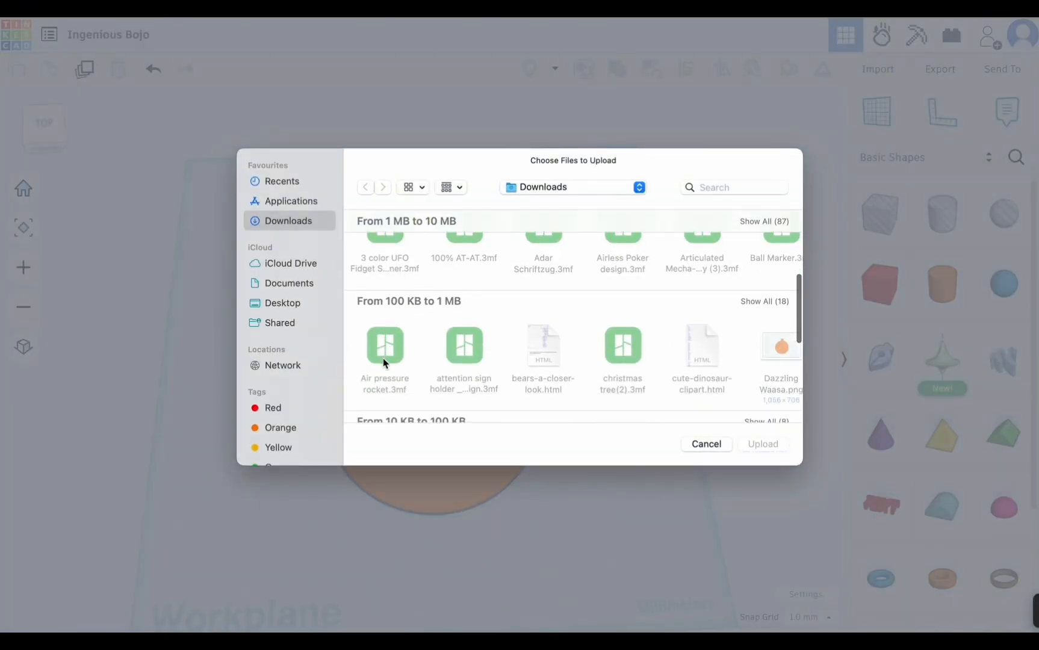
{"action": "scroll", "coordinate": [383, 362], "scroll_direction": "down", "scroll_amount": 5}
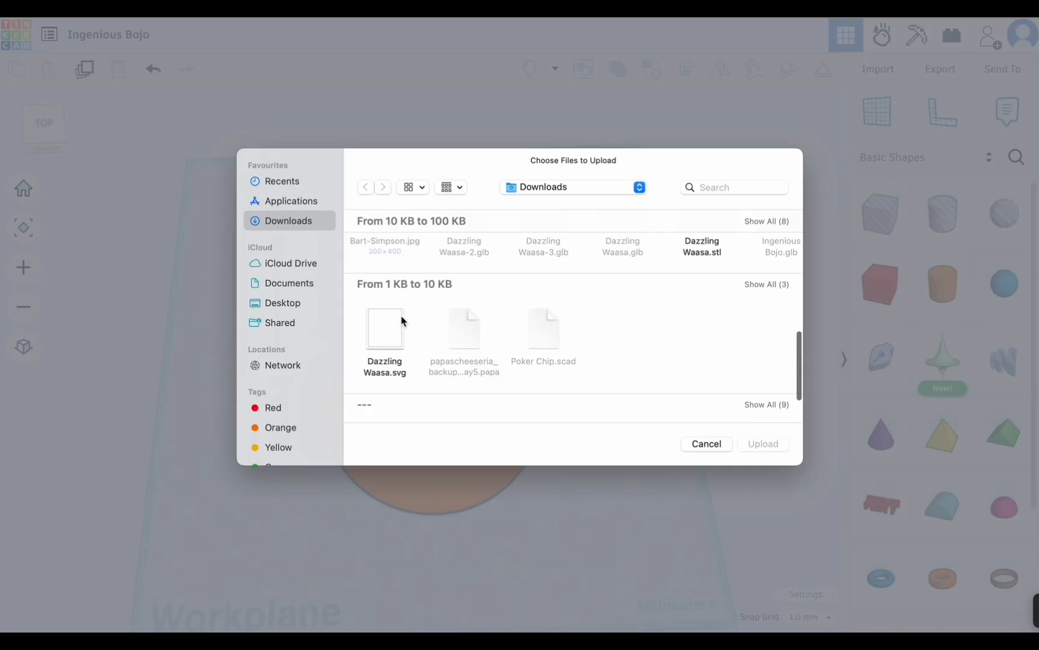
{"action": "left_click", "coordinate": [395, 330]}
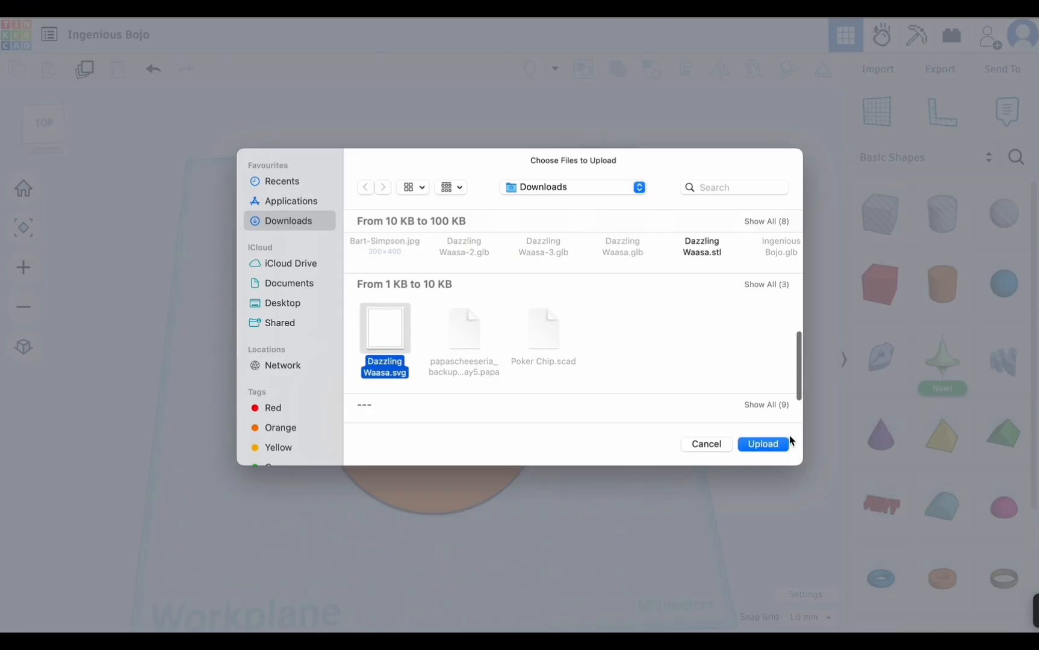
{"action": "left_click", "coordinate": [763, 445]}
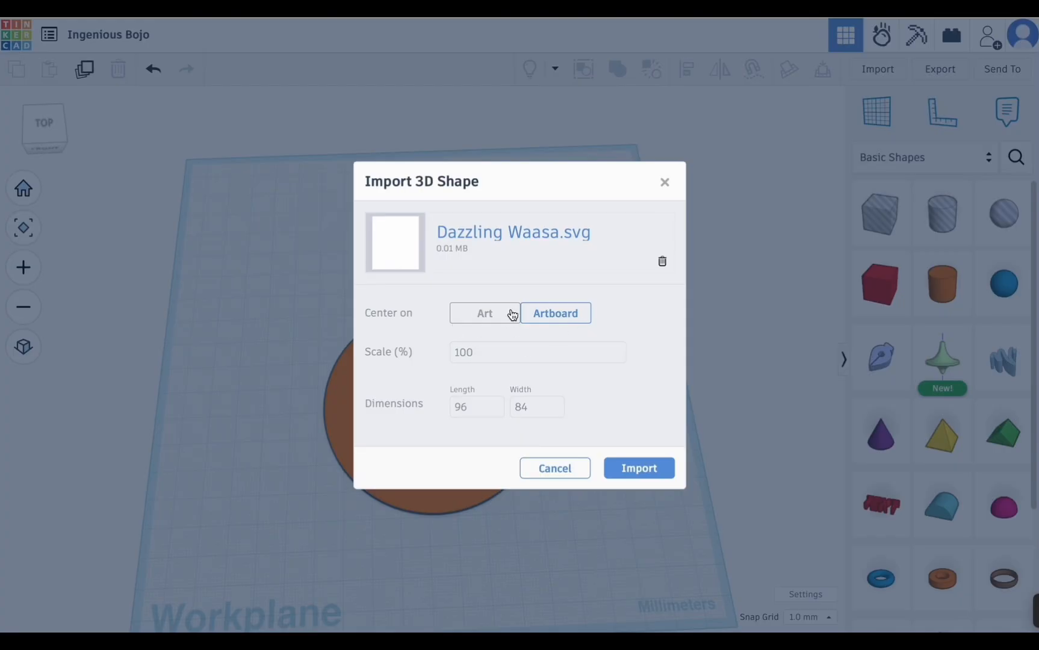
{"action": "left_click", "coordinate": [651, 477]}
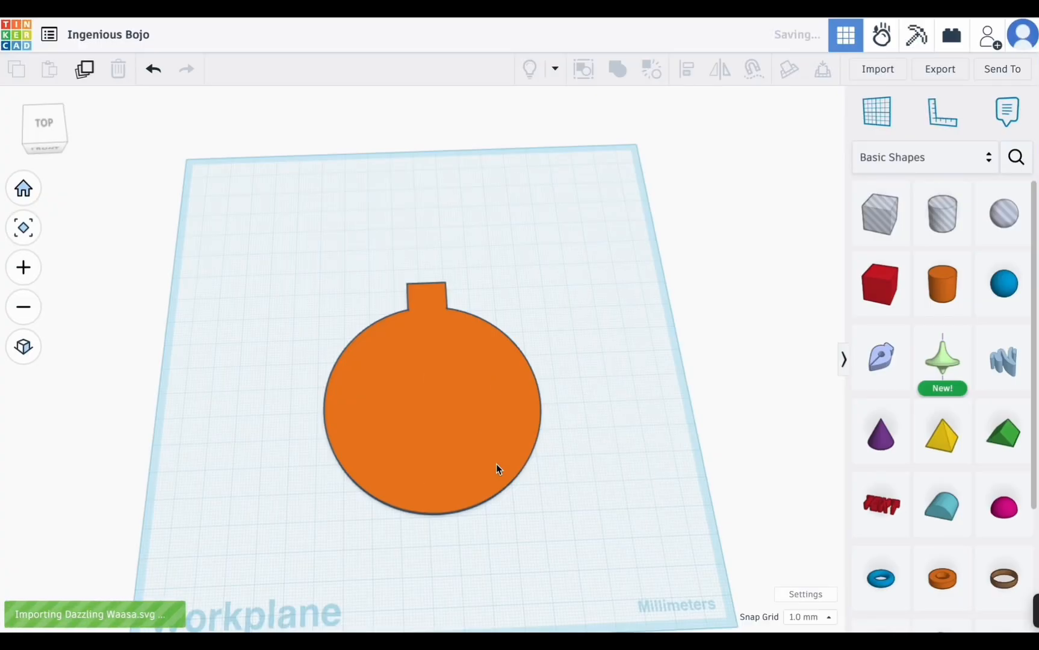
Move the imported SVG shape off the orange disc to the workplane's rear-left corner and set its height to 3 mm.
{"action": "left_click", "coordinate": [404, 380]}
{"action": "left_click_drag", "start_coordinate": [394, 376], "coordinate": [252, 265]}
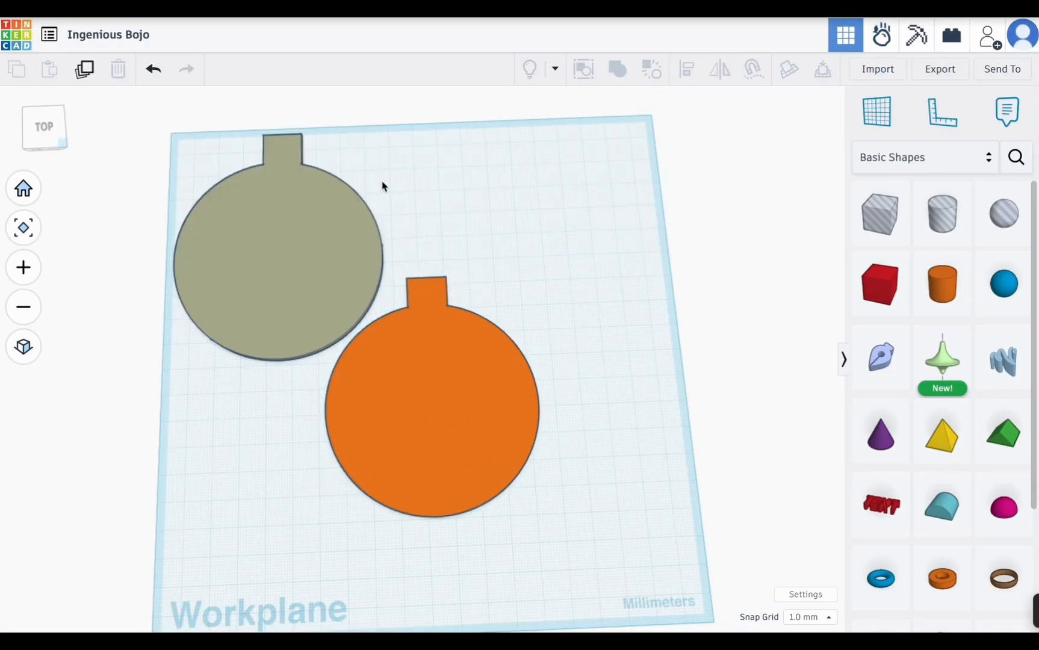
{"action": "left_click", "coordinate": [264, 234]}
{"action": "left_click", "coordinate": [279, 244]}
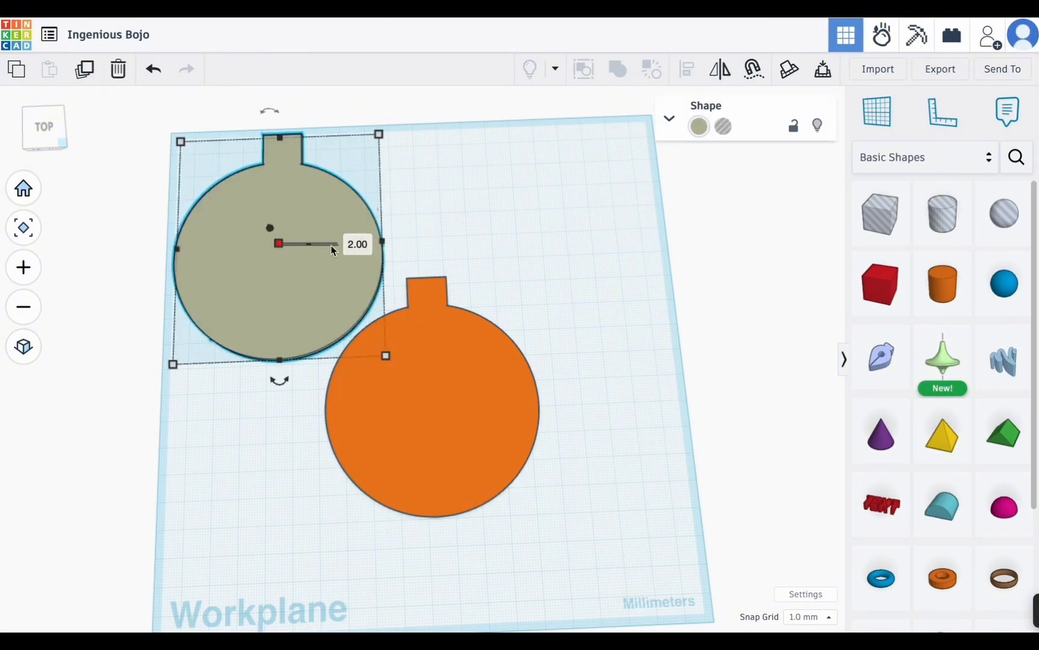
{"action": "left_click", "coordinate": [360, 245]}
{"action": "type", "text": "3"}
{"action": "key", "text": "Return"}
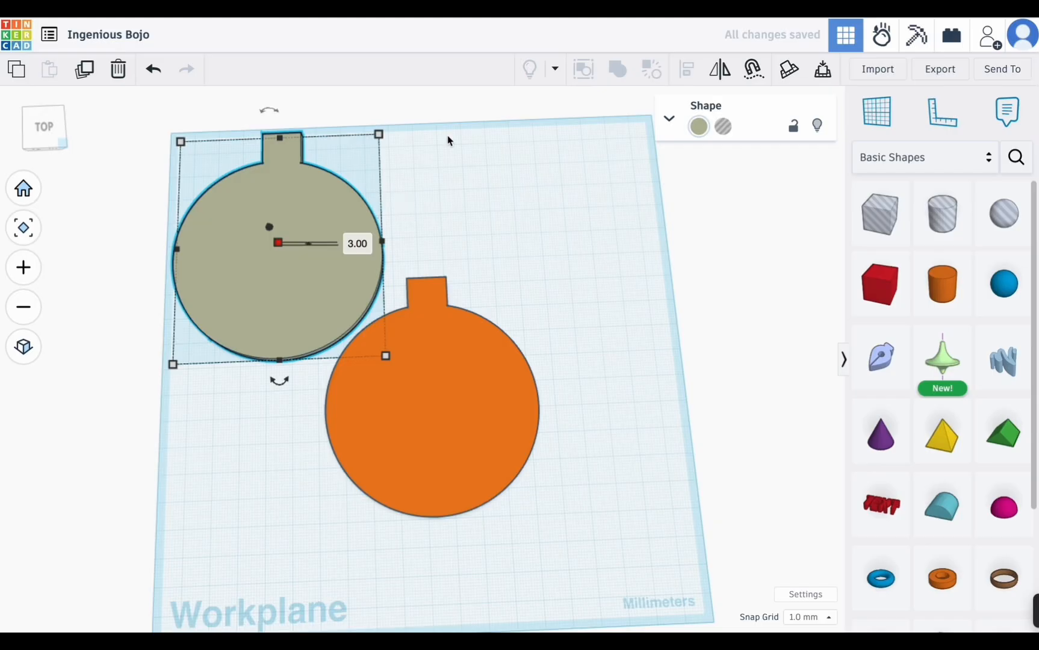
{"action": "left_click", "coordinate": [568, 153]}
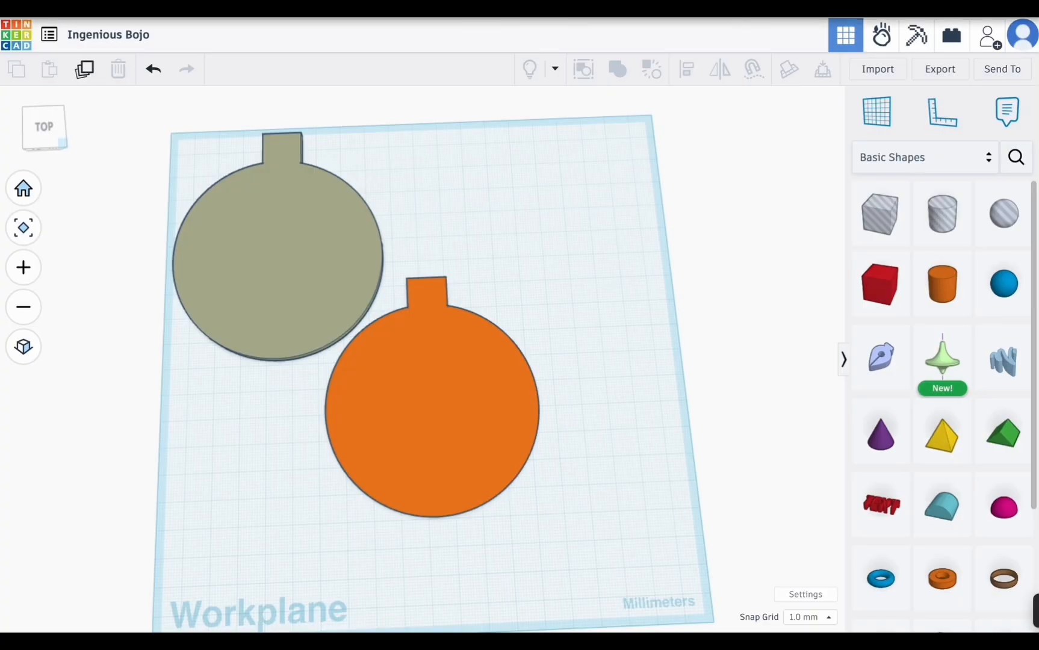
Turn the imported shape into an outline using the Inner Line fill mode with Round corners.
{"action": "left_click", "coordinate": [277, 251]}
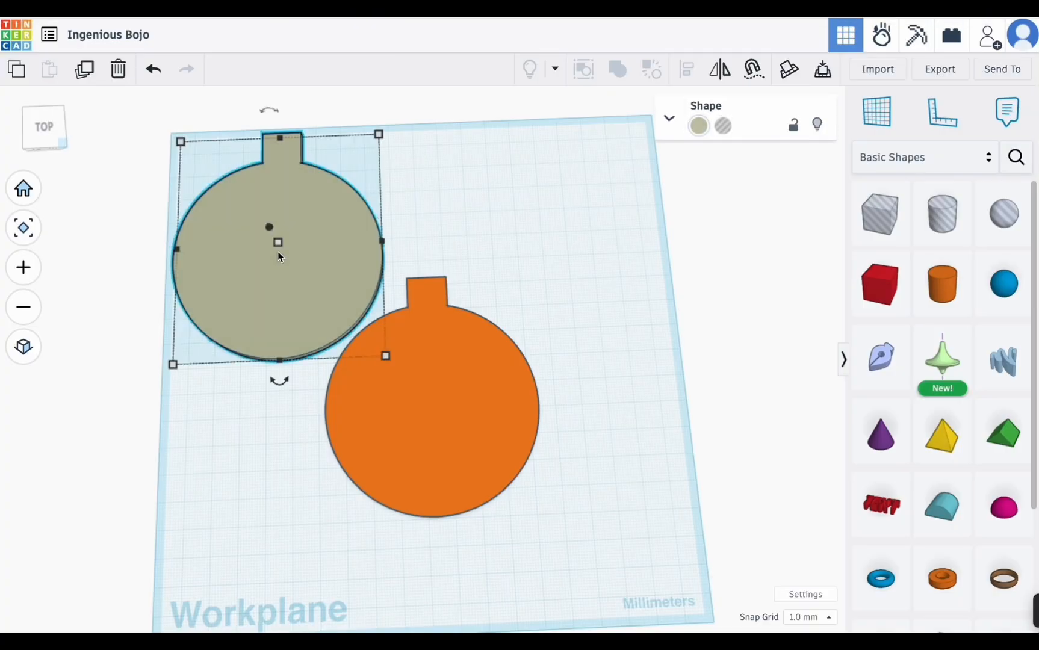
{"action": "left_click", "coordinate": [670, 118]}
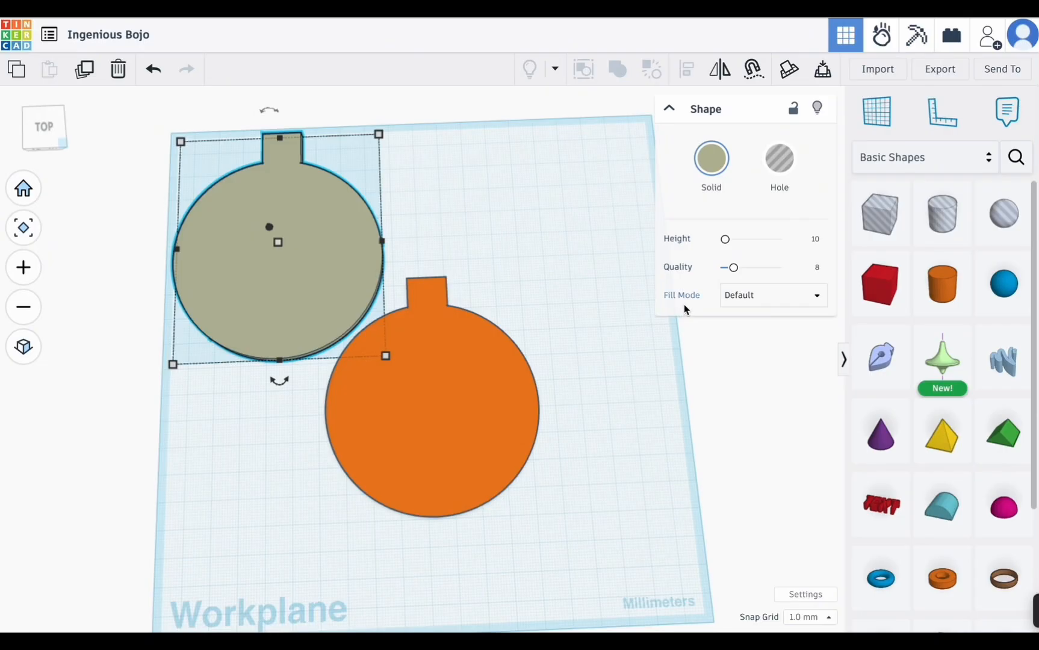
{"action": "left_click", "coordinate": [746, 298]}
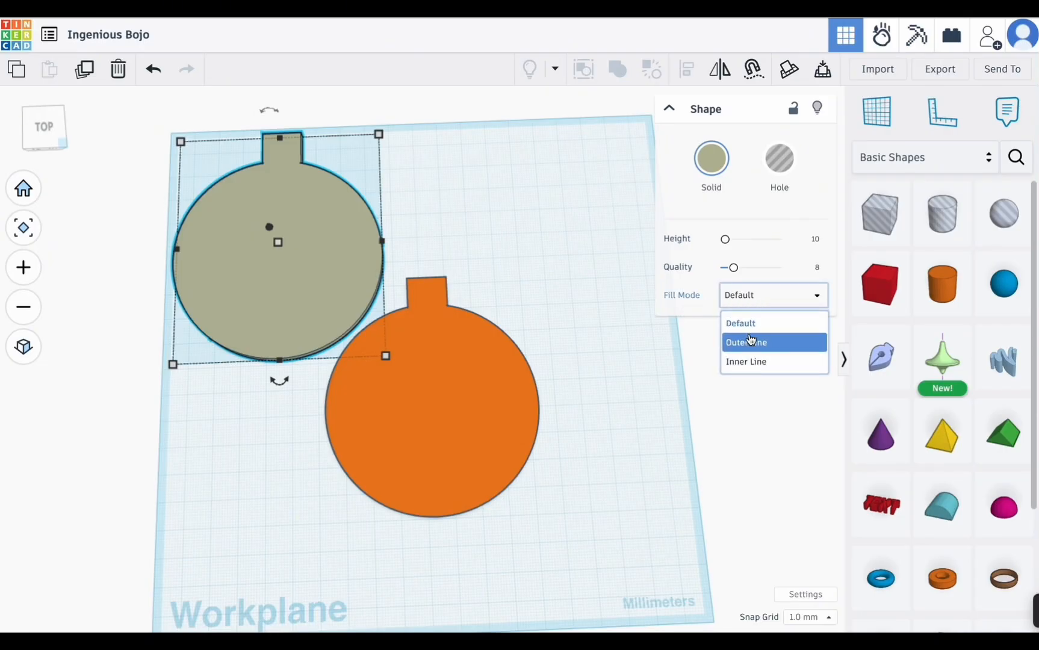
{"action": "left_click", "coordinate": [755, 363]}
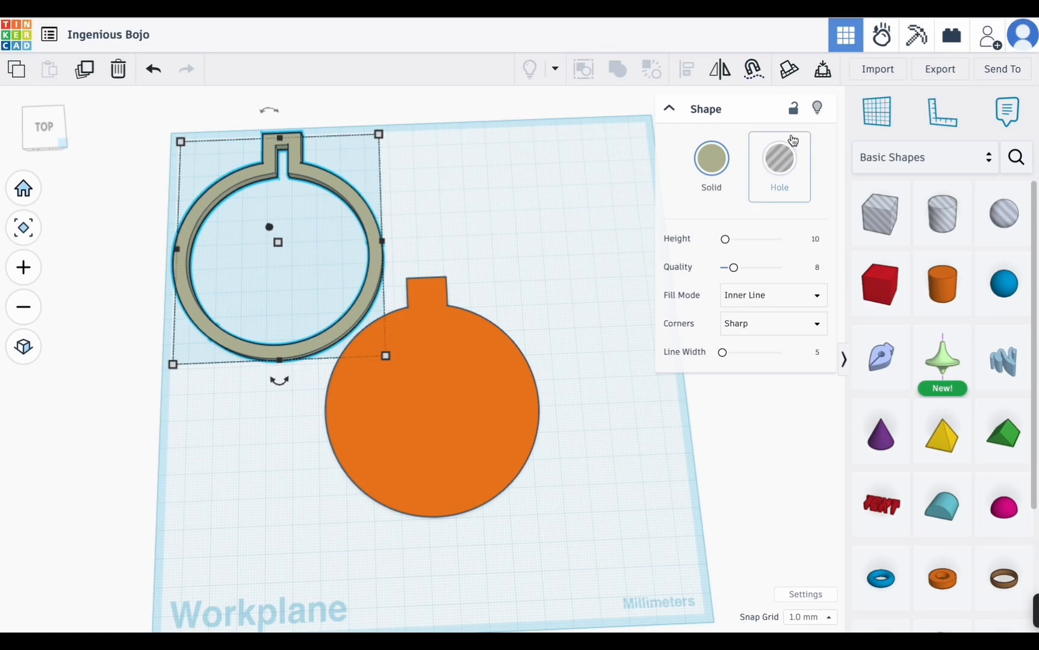
{"action": "left_click", "coordinate": [769, 333]}
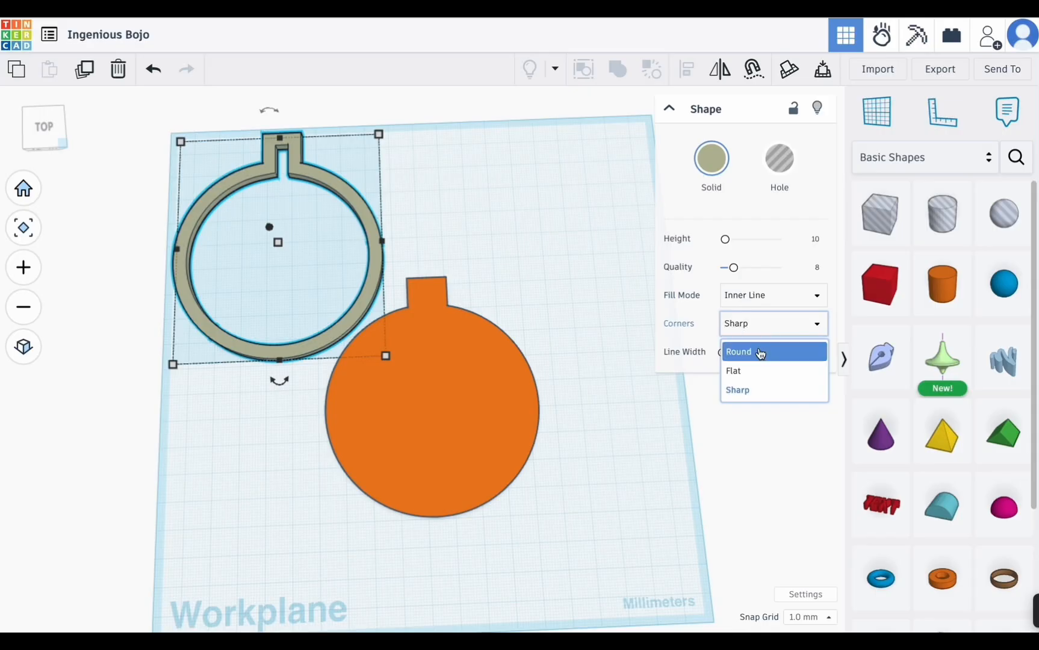
{"action": "left_click", "coordinate": [760, 353]}
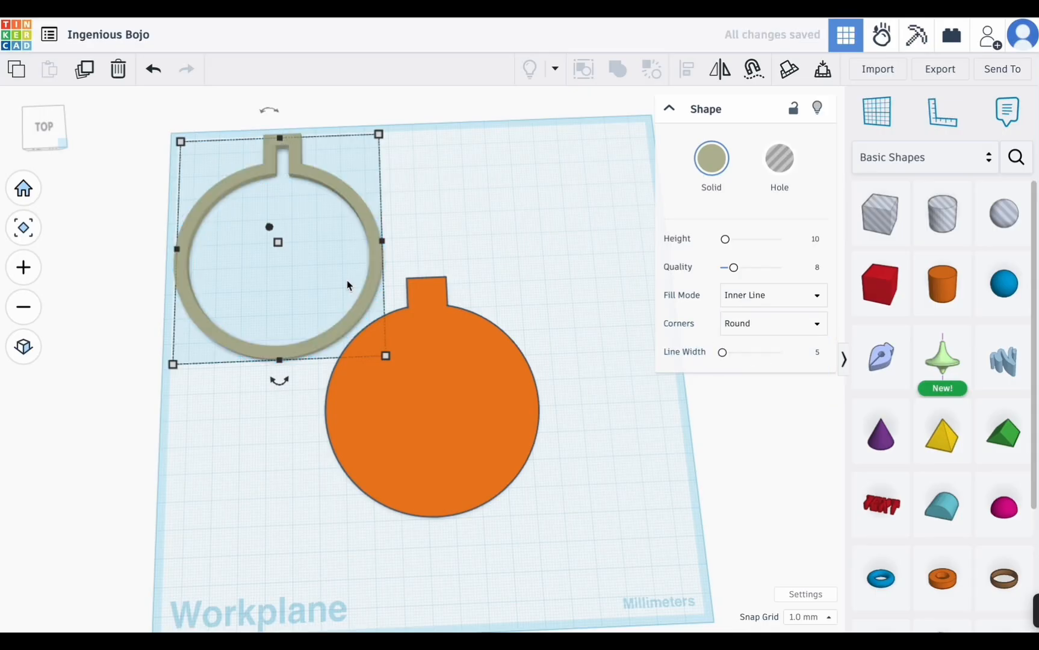
Set the outline's line width to 3 and raise its quality to 24.
{"action": "left_click", "coordinate": [817, 353]}
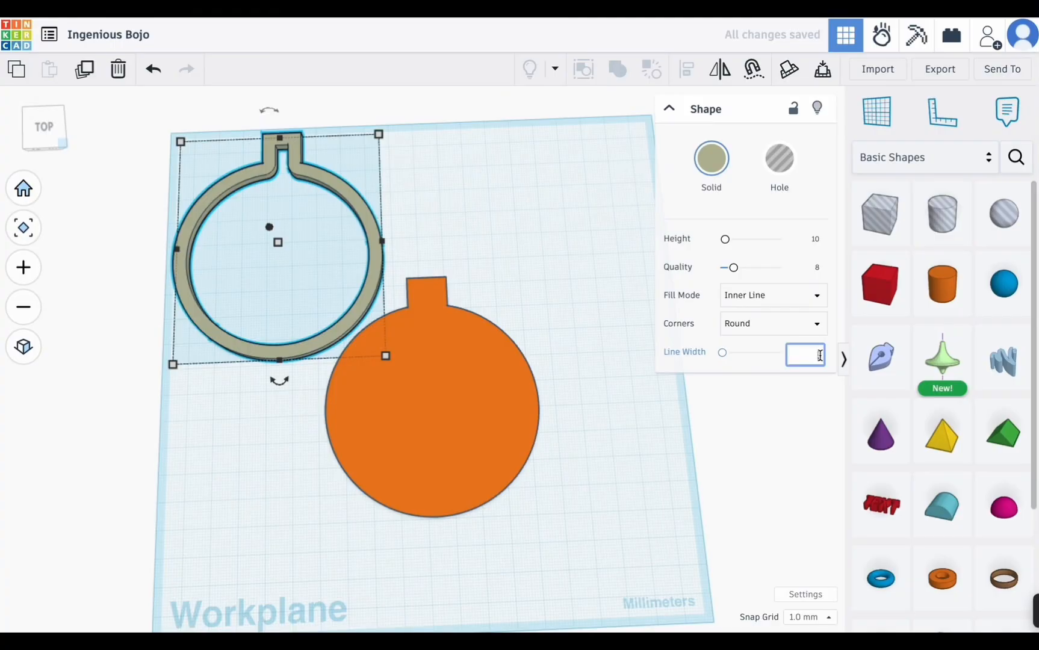
{"action": "type", "text": "3"}
{"action": "key", "text": "Return"}
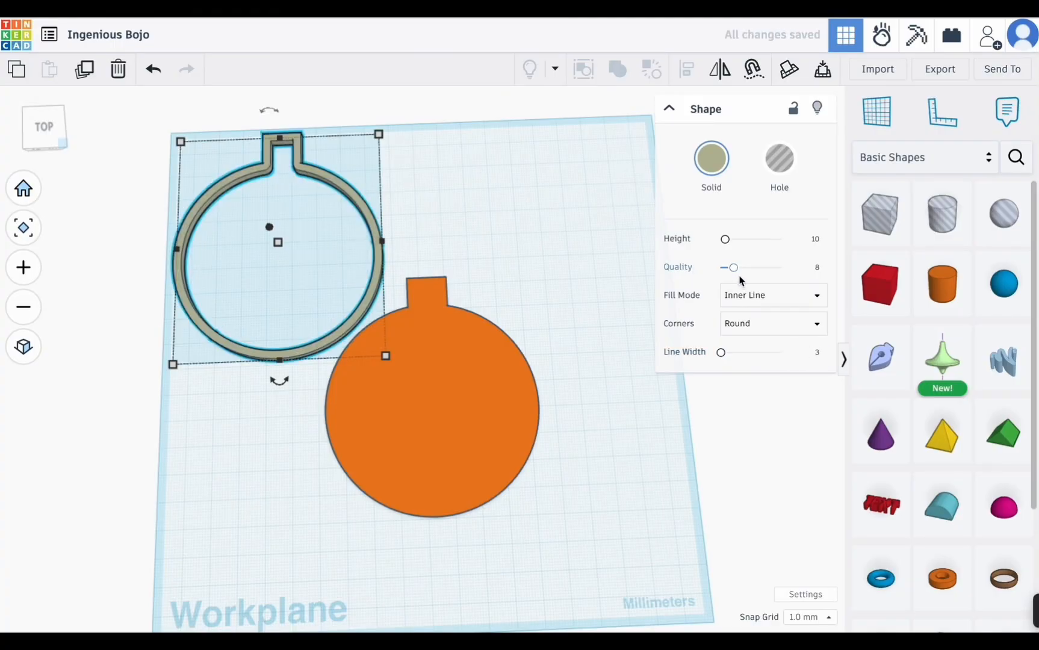
{"action": "left_click_drag", "start_coordinate": [739, 274], "coordinate": [743, 275]}
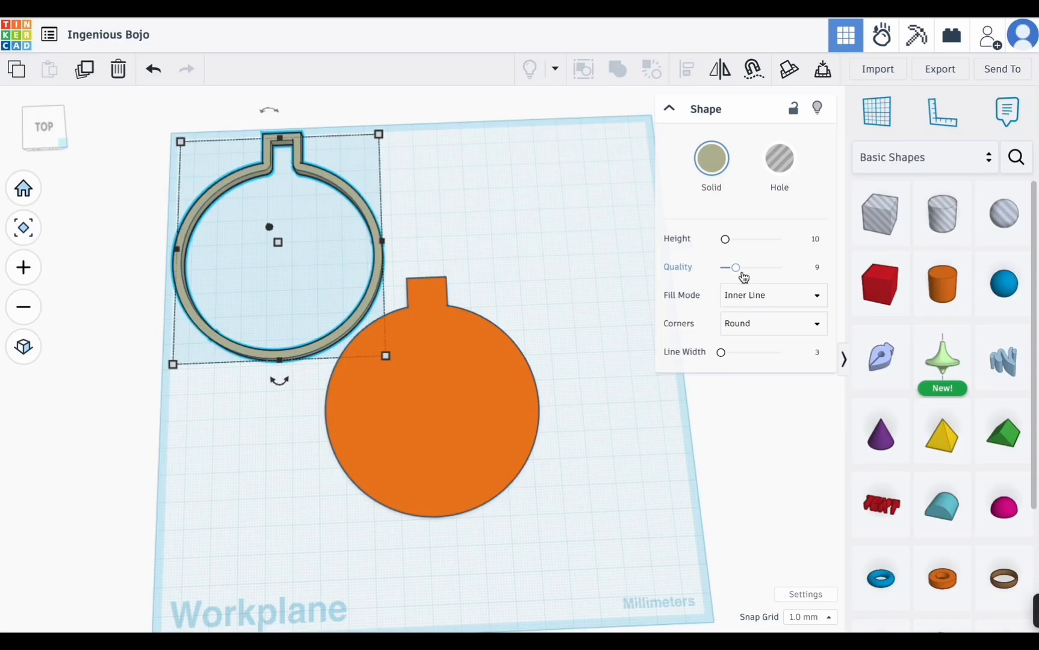
{"action": "left_click", "coordinate": [779, 274]}
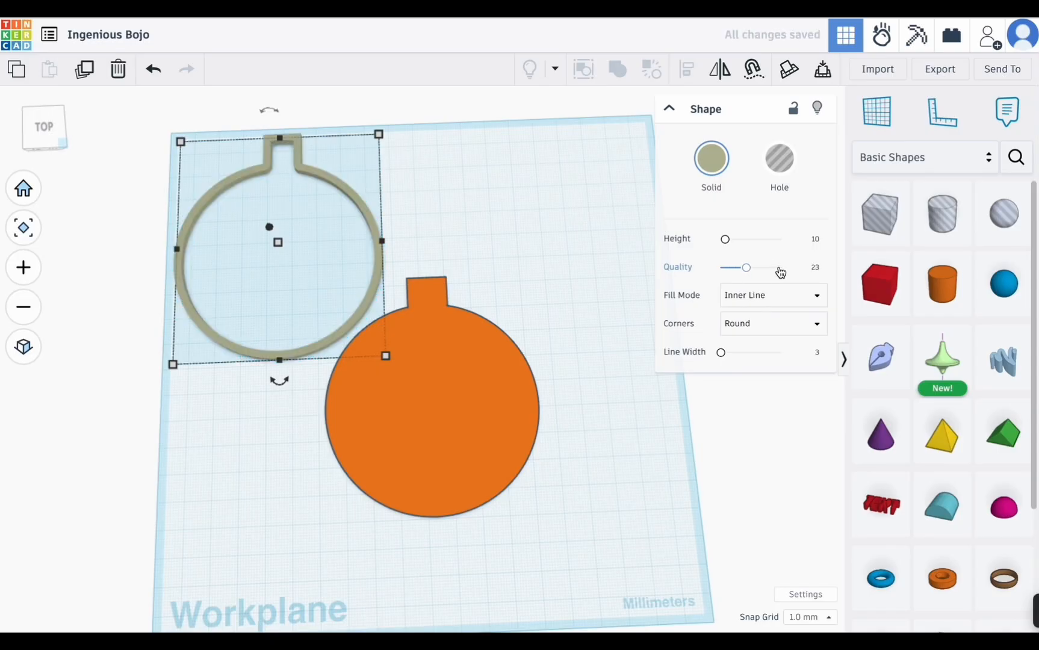
{"action": "left_click_drag", "start_coordinate": [782, 274], "coordinate": [790, 272]}
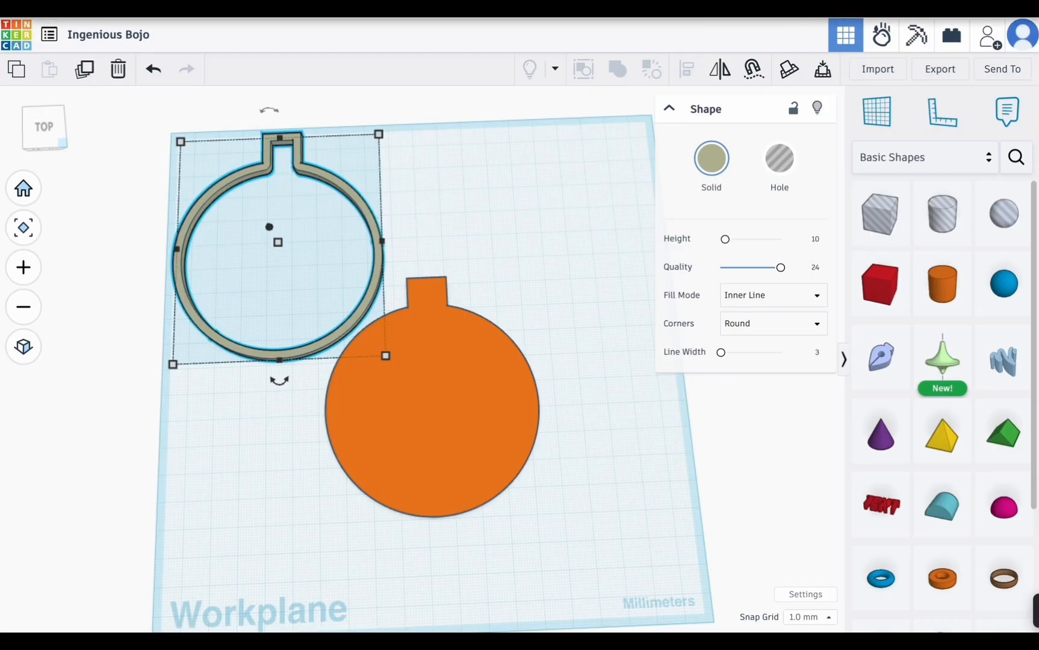
Recolour the outline shape with the preset white.
{"action": "left_click", "coordinate": [712, 159]}
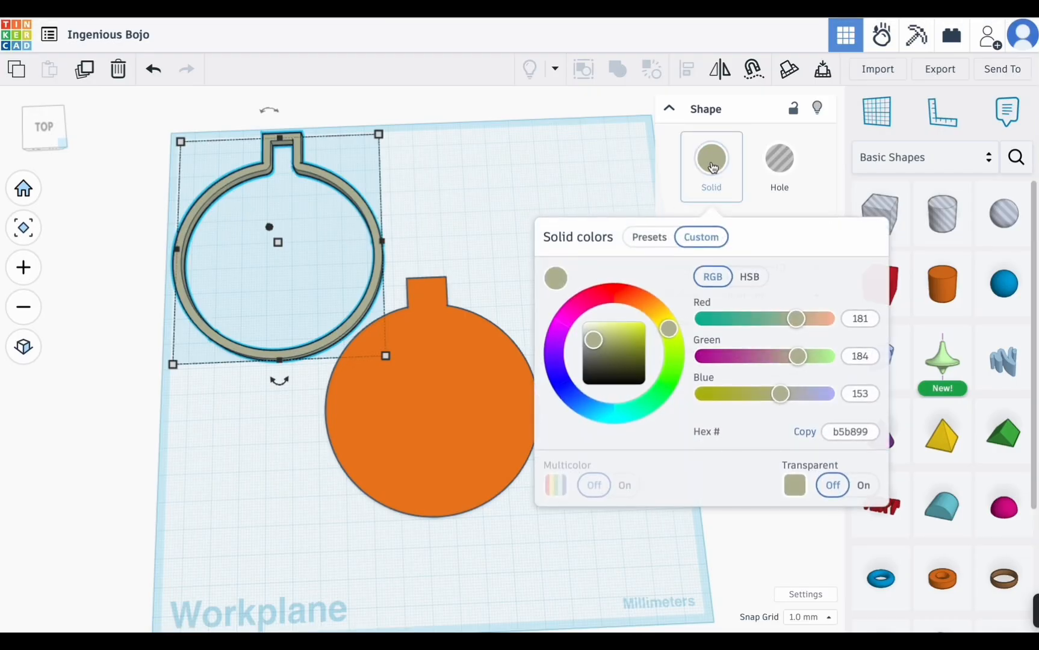
{"action": "left_click", "coordinate": [649, 238]}
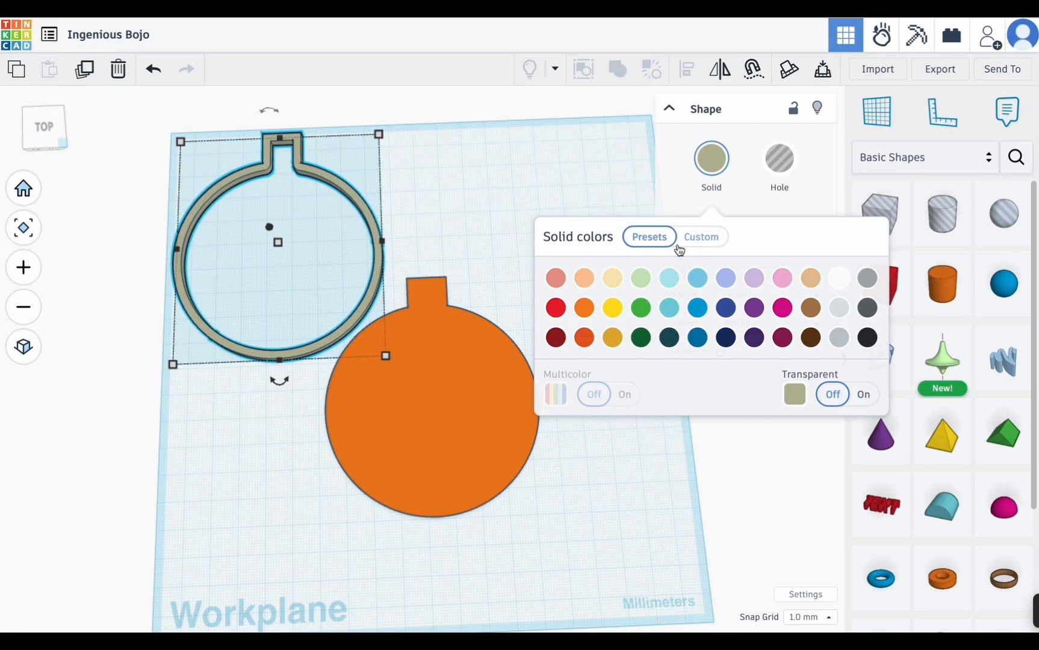
{"action": "left_click", "coordinate": [703, 240]}
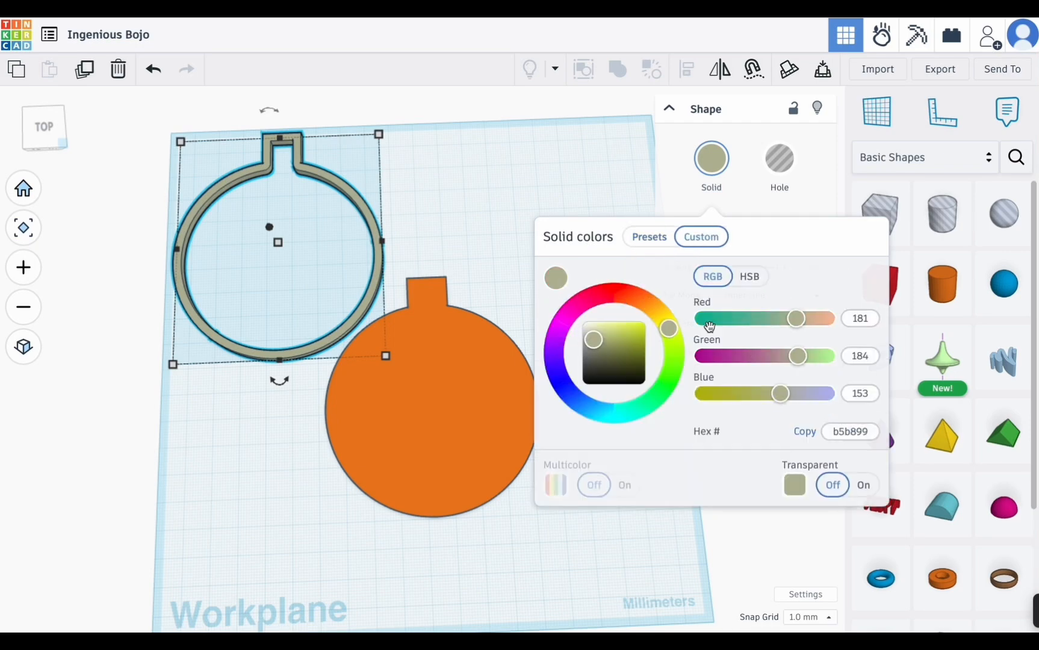
{"action": "left_click", "coordinate": [653, 236]}
{"action": "left_click", "coordinate": [841, 283]}
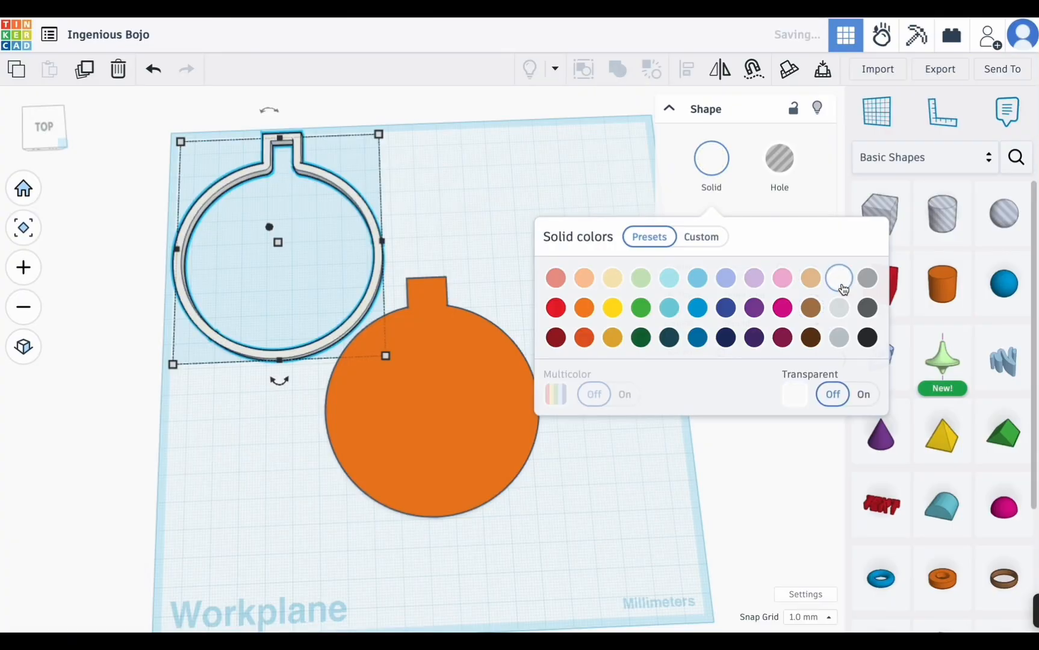
Recolour the orange disc with its tab to the preset bright red.
{"action": "left_click", "coordinate": [431, 418]}
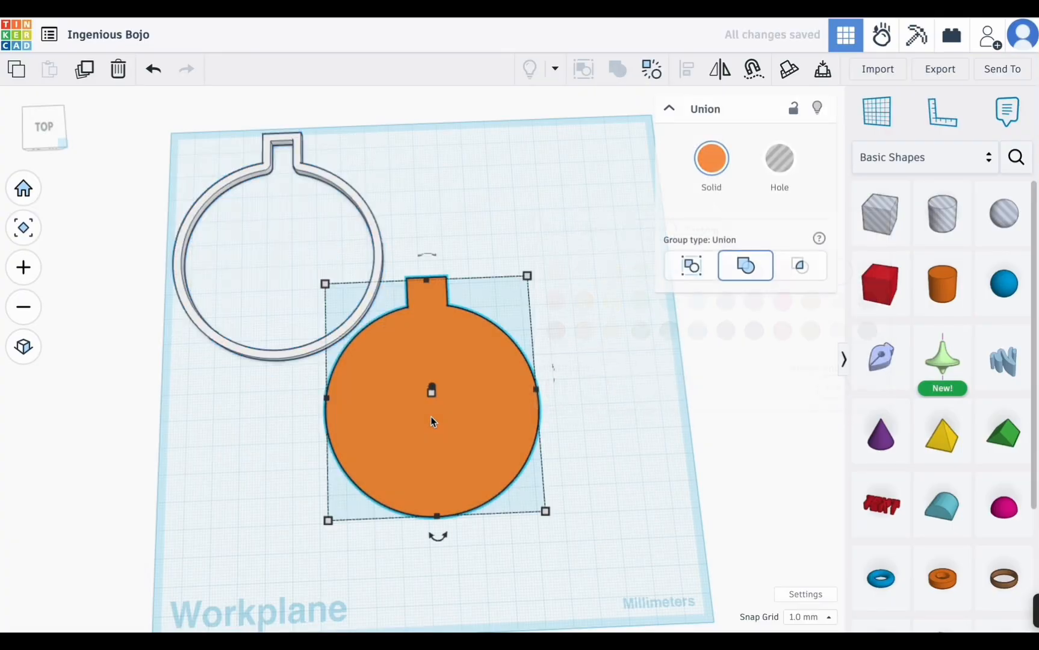
{"action": "left_click", "coordinate": [712, 159]}
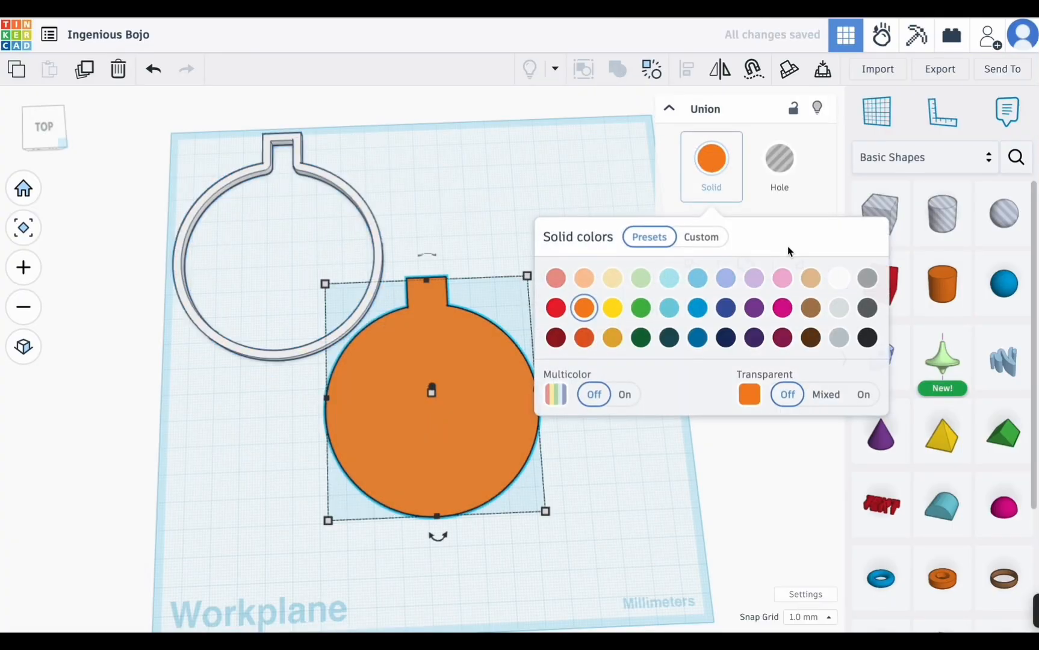
{"action": "left_click", "coordinate": [555, 307]}
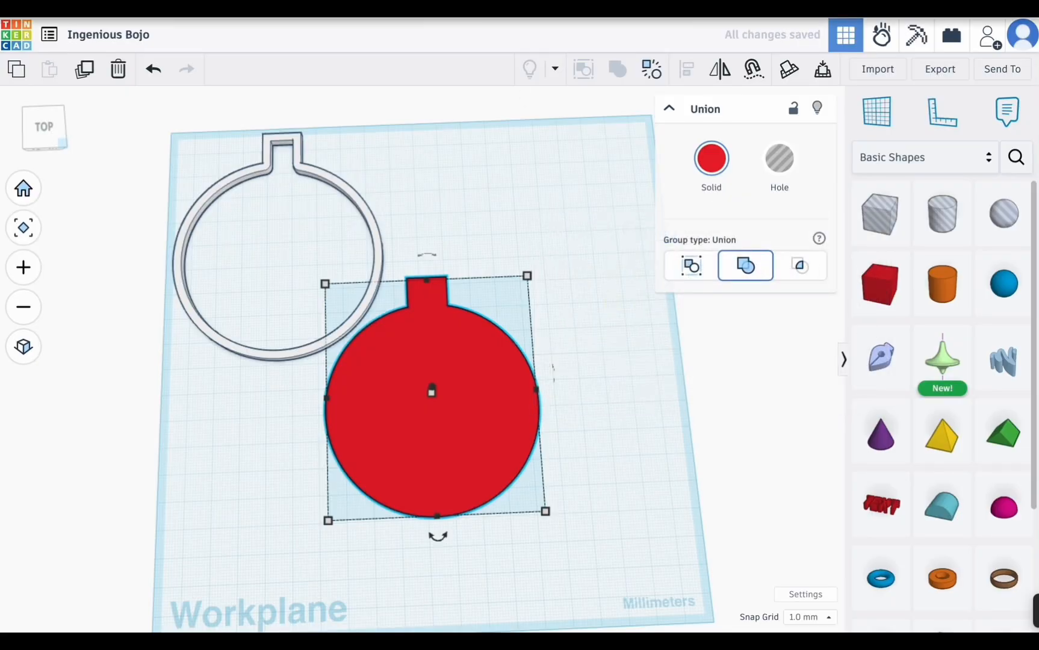
Bring the white outline over the red disc and align both shapes on their centres in width and depth.
{"action": "left_click_drag", "start_coordinate": [282, 141], "coordinate": [542, 271]}
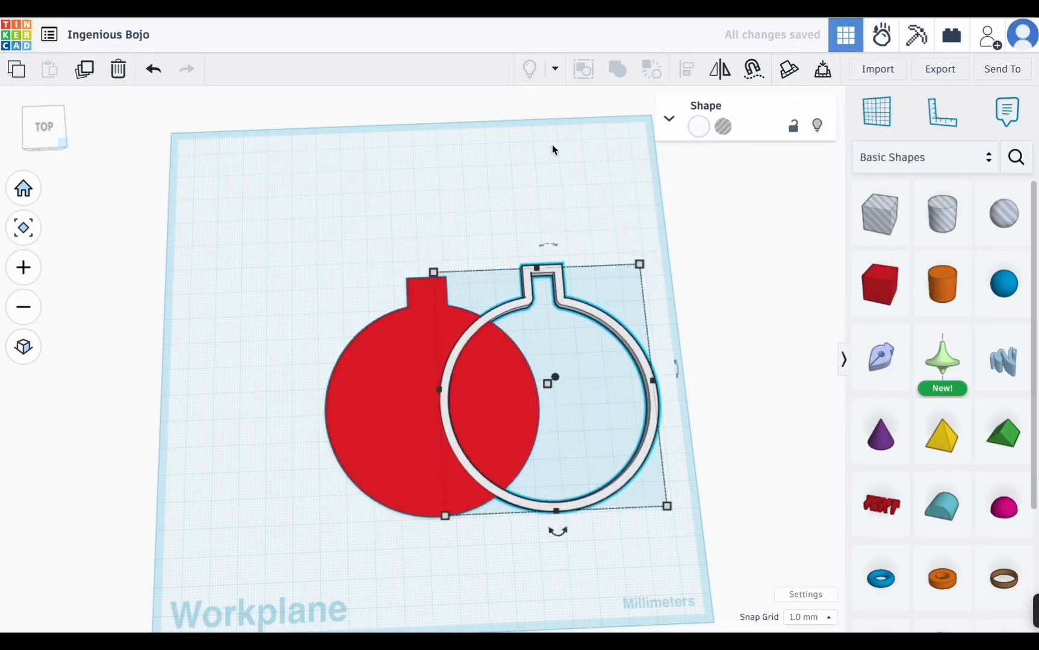
{"action": "left_click", "coordinate": [389, 234]}
{"action": "left_click_drag", "start_coordinate": [322, 269], "coordinate": [645, 514]}
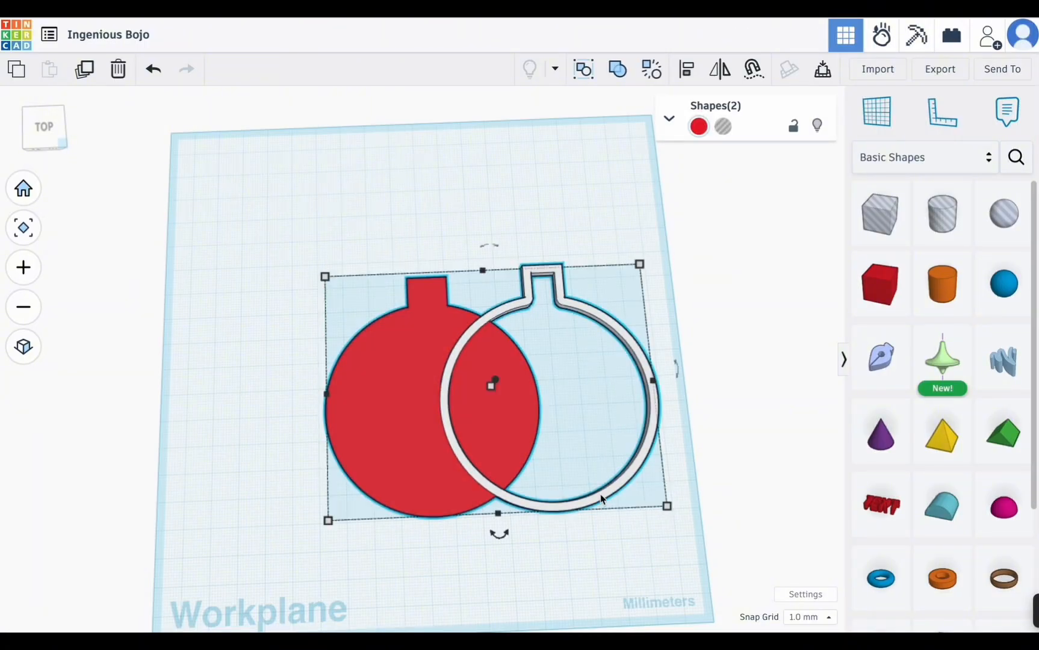
{"action": "key", "text": "l"}
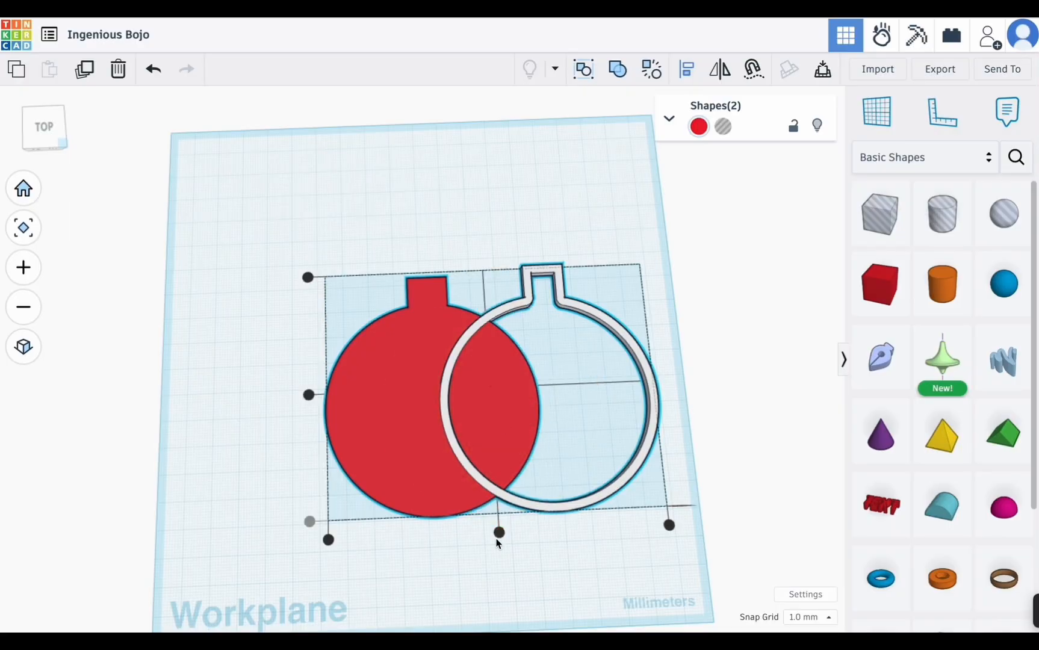
{"action": "left_click", "coordinate": [498, 536]}
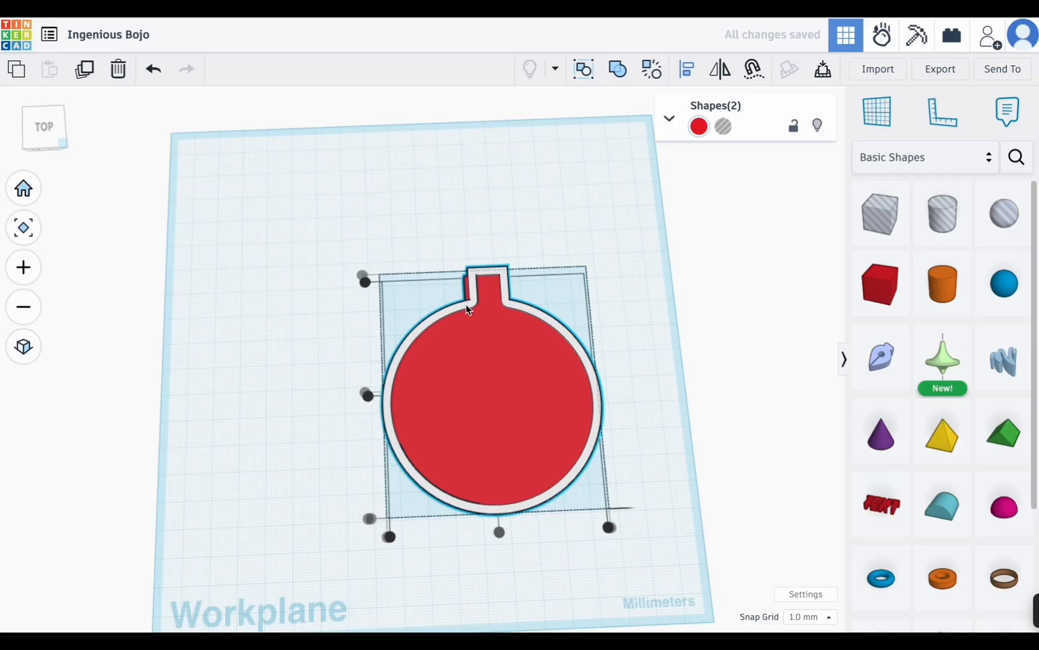
{"action": "left_click", "coordinate": [365, 392]}
{"action": "left_click", "coordinate": [711, 290]}
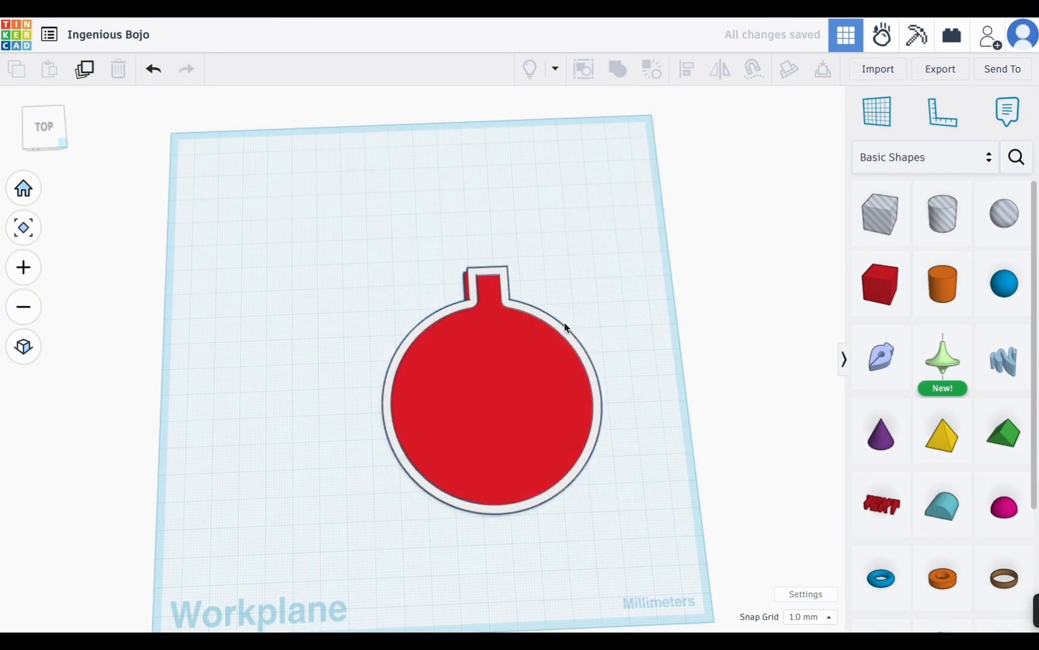
Nudge the white outline a net 1 mm to the left over the red disc.
{"action": "left_click", "coordinate": [526, 312]}
{"action": "key", "text": "Left"}
{"action": "key", "text": "Left"}
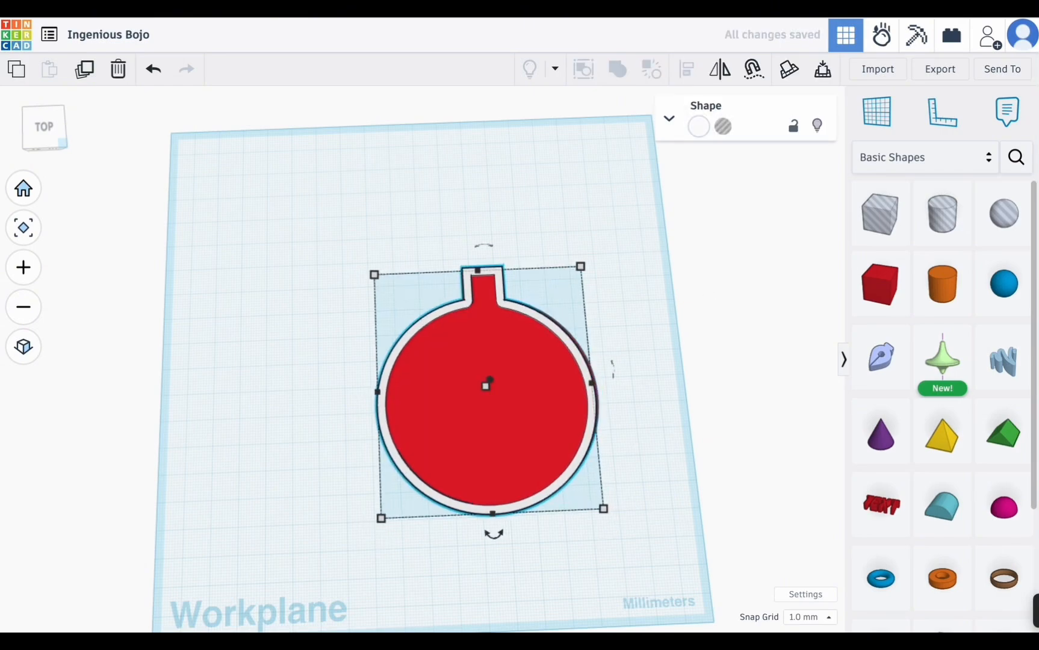
{"action": "key", "text": "Right"}
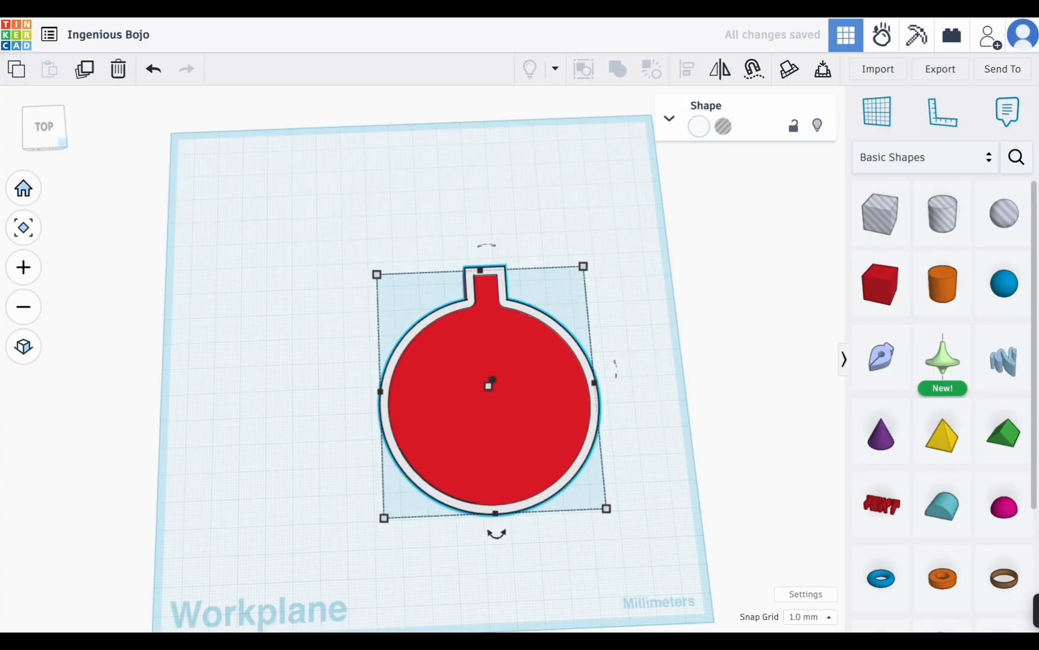
{"action": "left_click", "coordinate": [293, 358]}
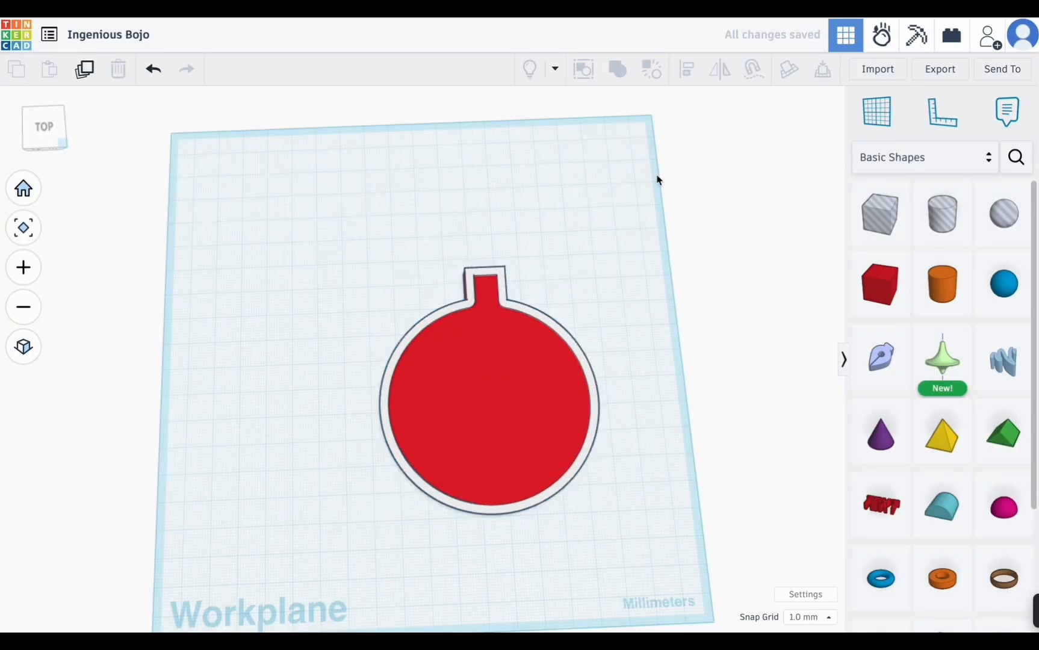
Nudge the white outline 1 mm to the right over the red disc and deselect it.
{"action": "scroll", "coordinate": [562, 285], "scroll_direction": "up", "scroll_amount": 3}
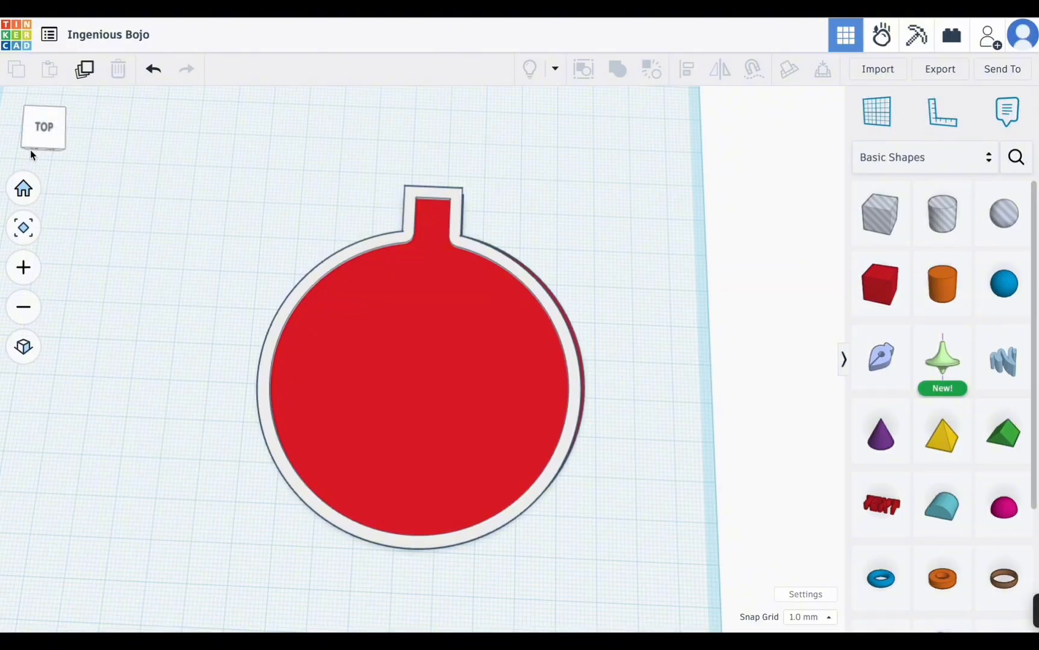
{"action": "mouse_move", "coordinate": [43, 140]}
{"action": "left_mouse_down"}
{"action": "mouse_move", "coordinate": [16, 120]}
{"action": "mouse_move", "coordinate": [46, 136]}
{"action": "left_mouse_up"}
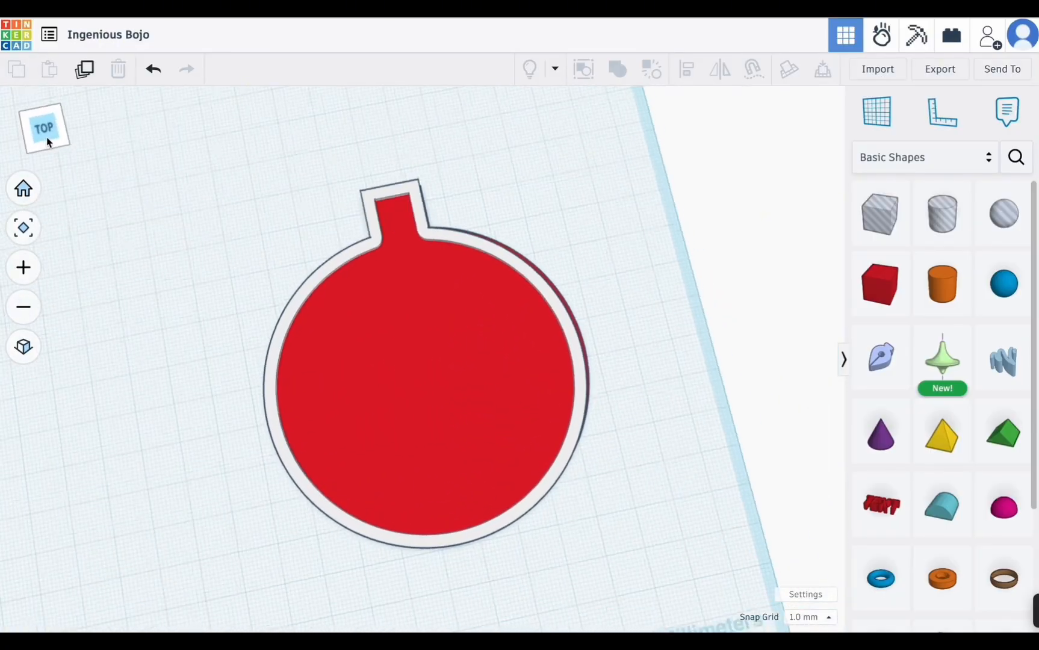
{"action": "left_click", "coordinate": [425, 198]}
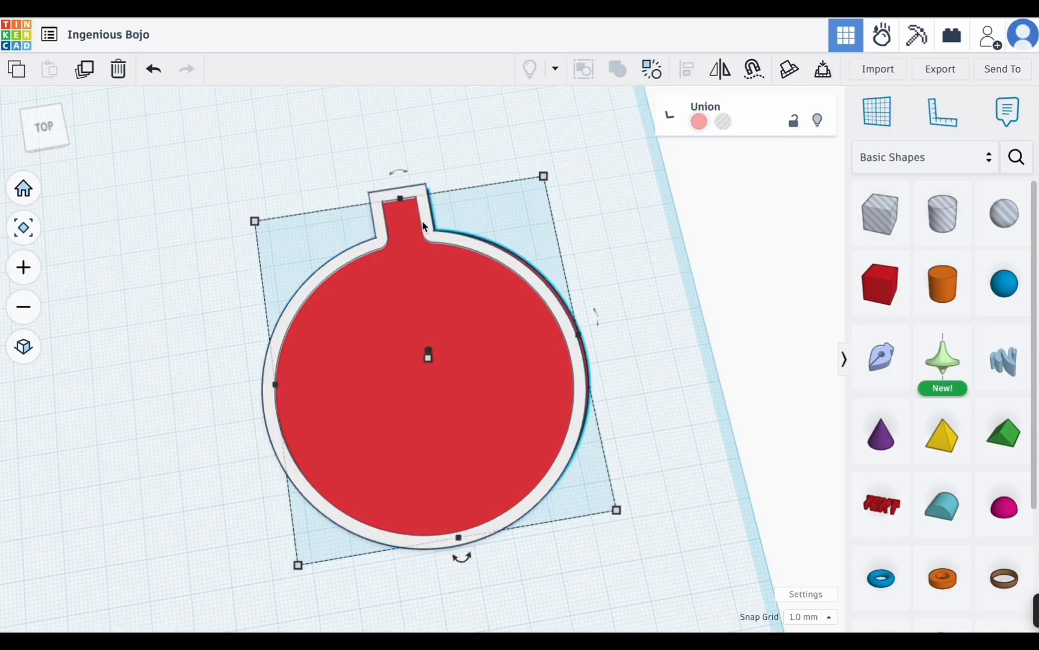
{"action": "left_click", "coordinate": [430, 226]}
{"action": "key", "text": "Right"}
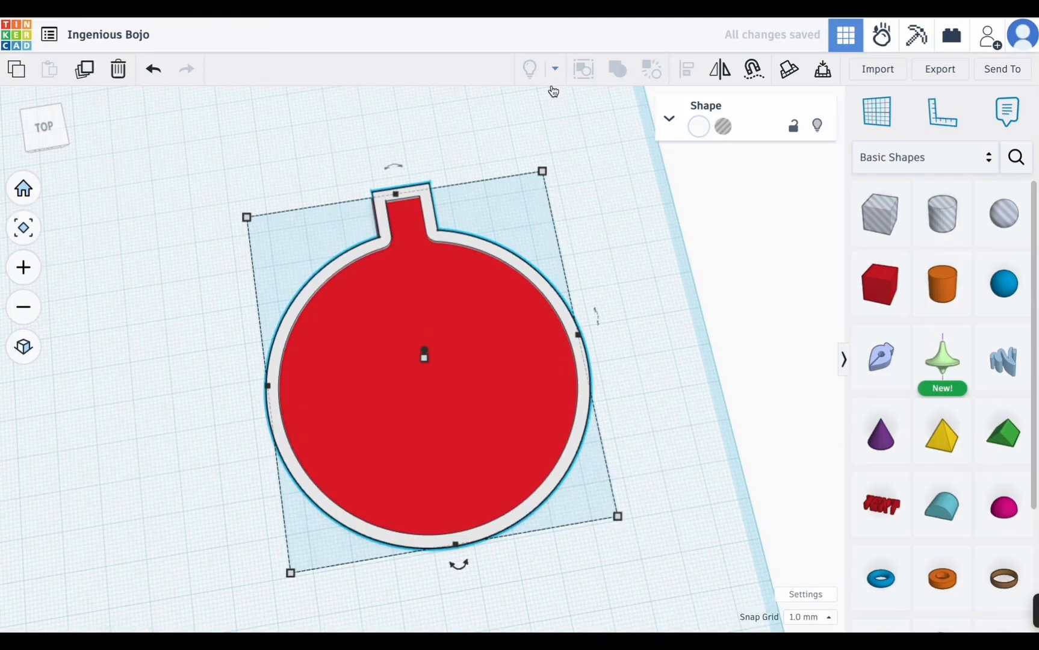
{"action": "left_click", "coordinate": [555, 68]}
{"action": "left_click", "coordinate": [369, 144]}
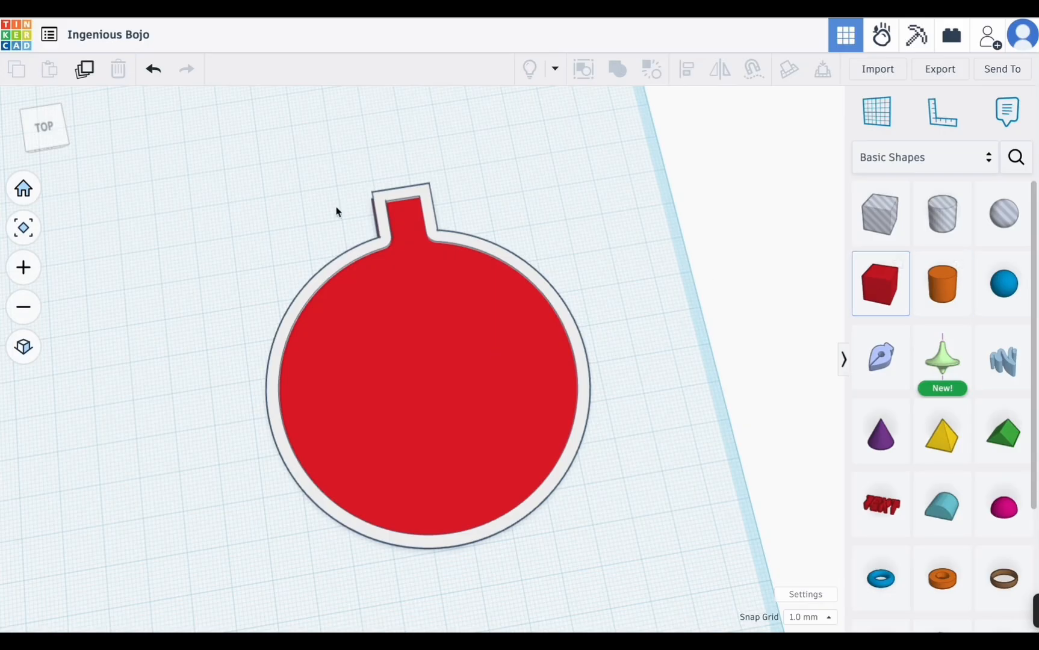
Place a box above the ornament's tab on the workplane and stretch its footprint to about 140 by 15 mm.
{"action": "scroll", "coordinate": [181, 188], "scroll_direction": "down", "scroll_amount": 3}
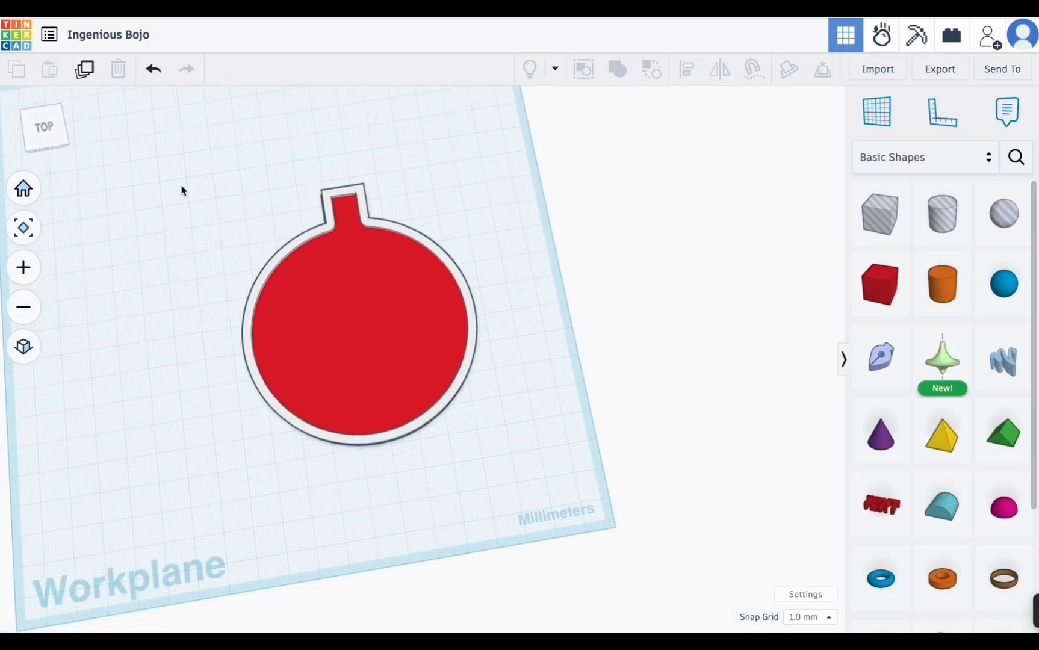
{"action": "left_click", "coordinate": [53, 133]}
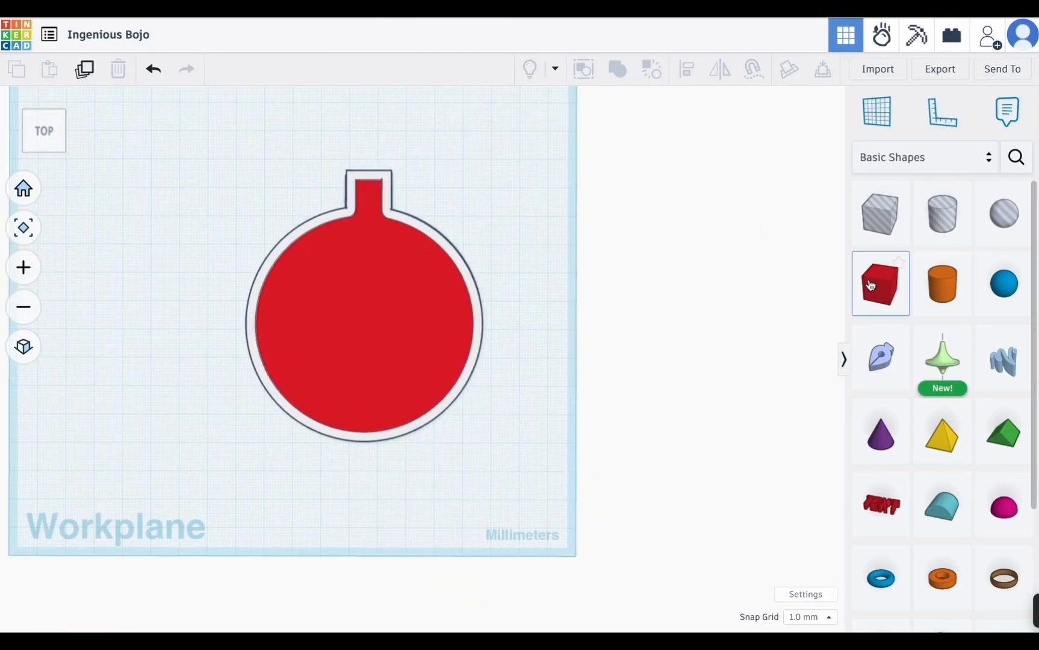
{"action": "left_click_drag", "start_coordinate": [880, 284], "coordinate": [157, 179]}
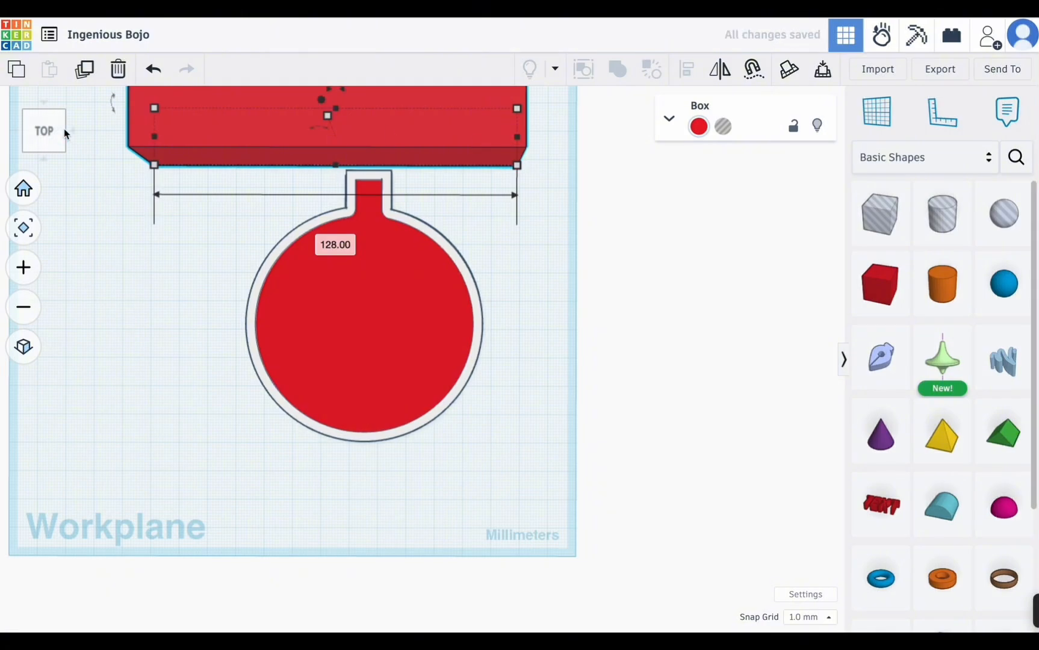
{"action": "scroll", "coordinate": [129, 194], "scroll_direction": "down", "scroll_amount": 3}
{"action": "scroll", "coordinate": [129, 193], "scroll_direction": "down", "scroll_amount": 1}
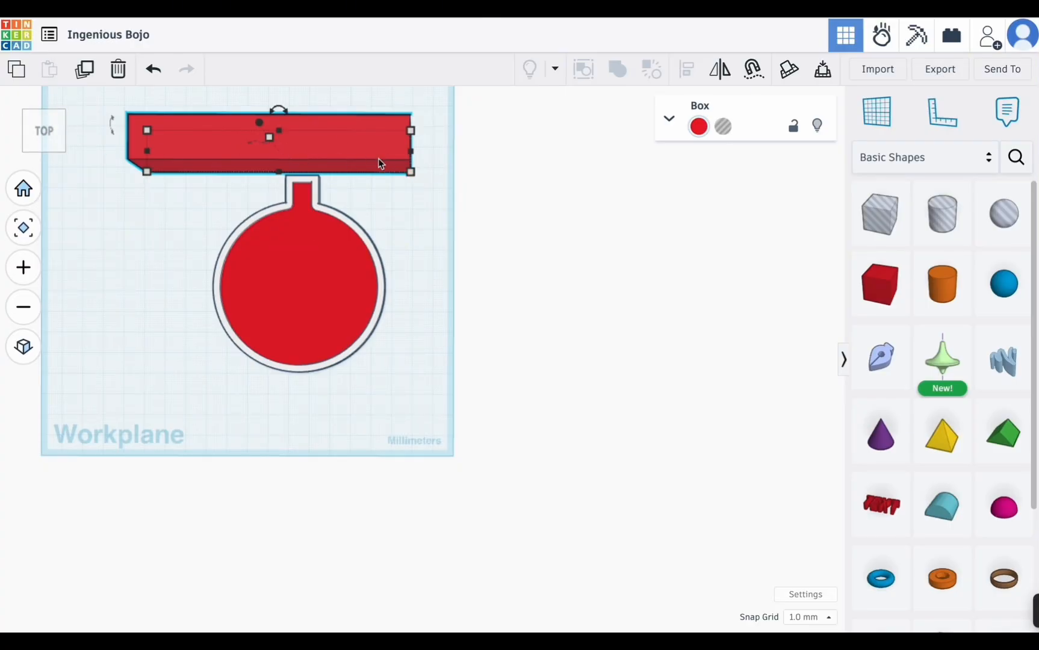
{"action": "left_click_drag", "start_coordinate": [411, 171], "coordinate": [439, 162]}
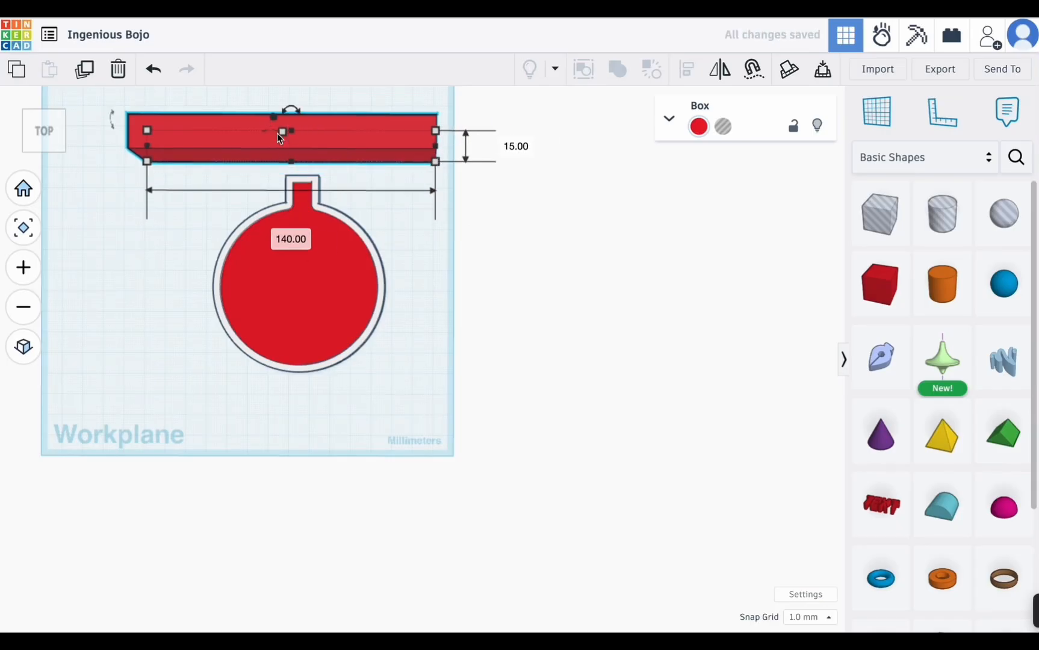
Set the box's height to 3 mm and slim its footprint to a bar of about 133 by 6 mm.
{"action": "mouse_move", "coordinate": [283, 137]}
{"action": "left_click", "coordinate": [369, 139]}
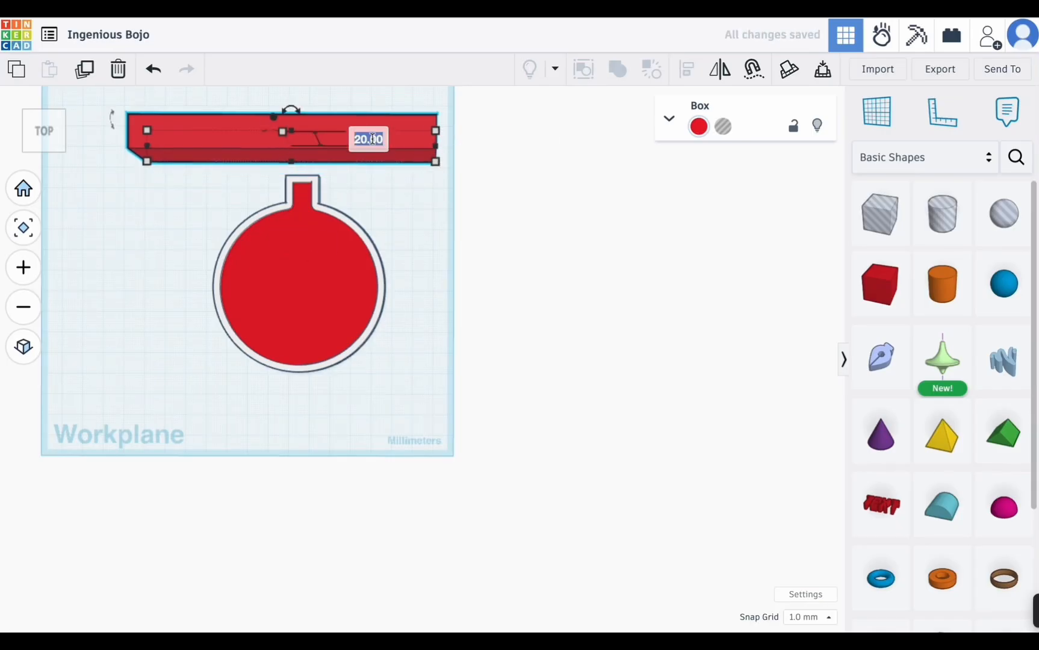
{"action": "type", "text": "3"}
{"action": "key", "text": "Return"}
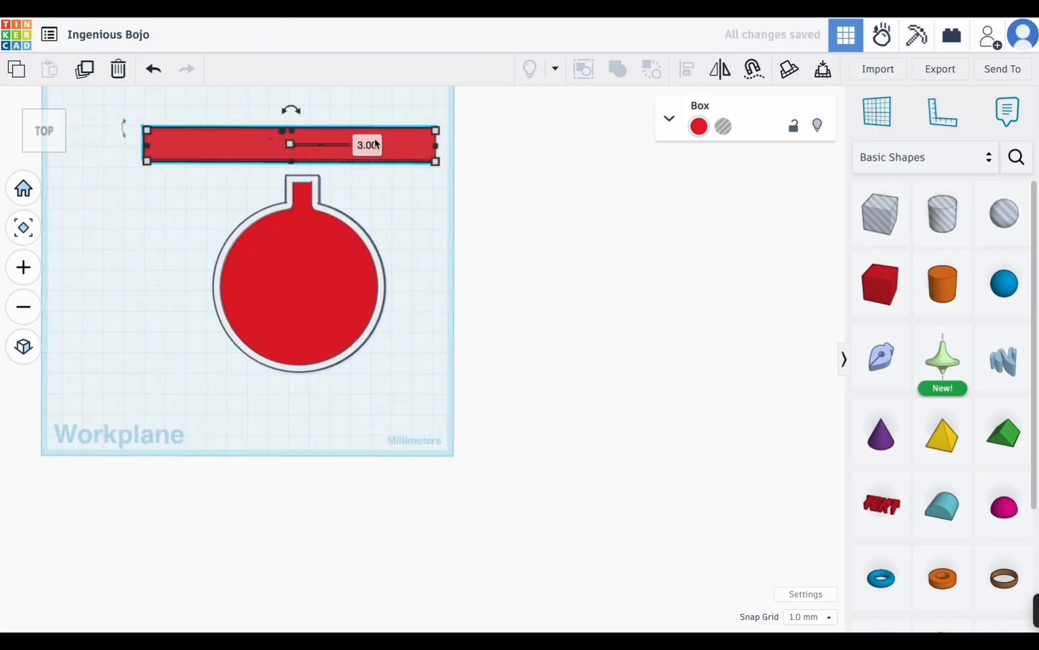
{"action": "mouse_move", "coordinate": [440, 169]}
{"action": "left_click_drag", "start_coordinate": [437, 164], "coordinate": [422, 146]}
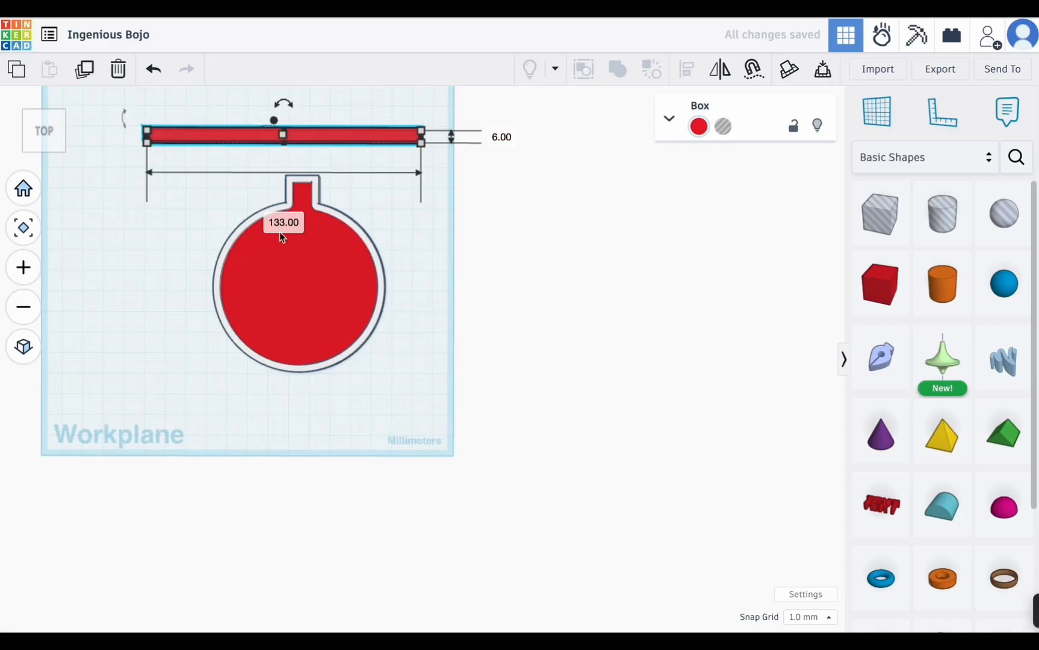
{"action": "left_click", "coordinate": [375, 233]}
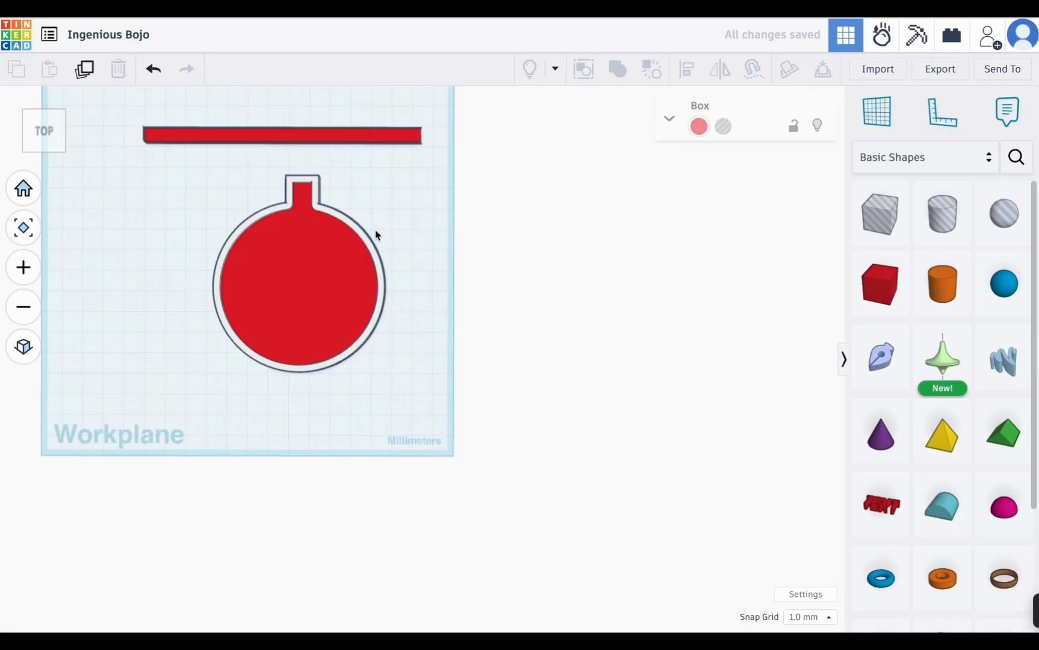
Move the bar across the red disc just below its centre and shorten both ends to span the disc inside the outline.
{"action": "left_click", "coordinate": [350, 136]}
{"action": "left_click_drag", "start_coordinate": [350, 137], "coordinate": [366, 302]}
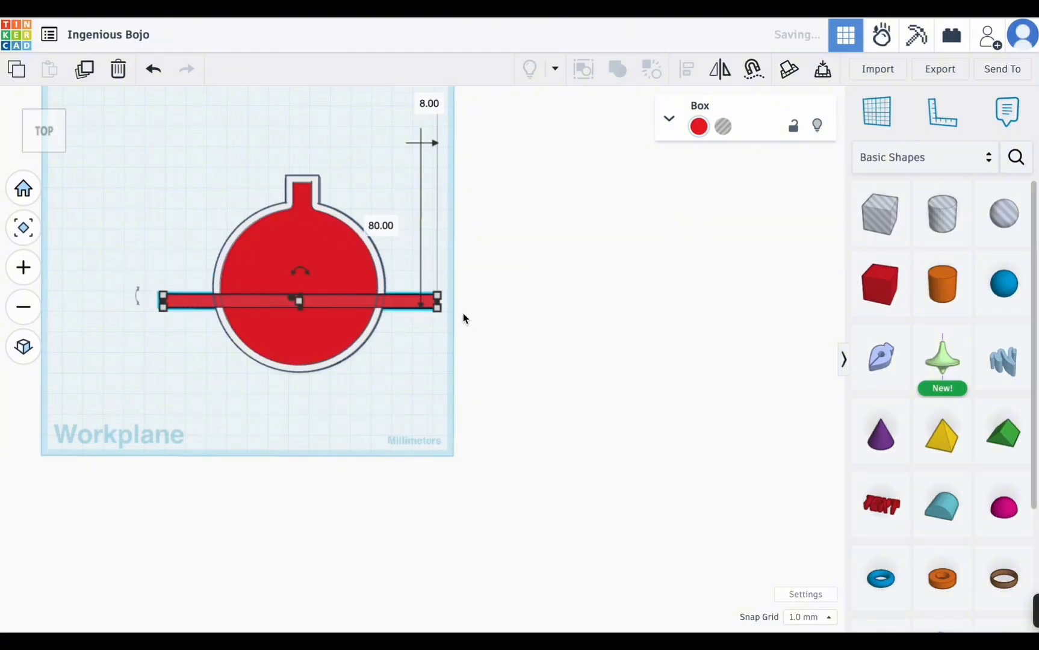
{"action": "left_click_drag", "start_coordinate": [437, 302], "coordinate": [379, 304]}
{"action": "left_click_drag", "start_coordinate": [165, 306], "coordinate": [220, 303]}
{"action": "left_click_drag", "start_coordinate": [338, 301], "coordinate": [341, 318]}
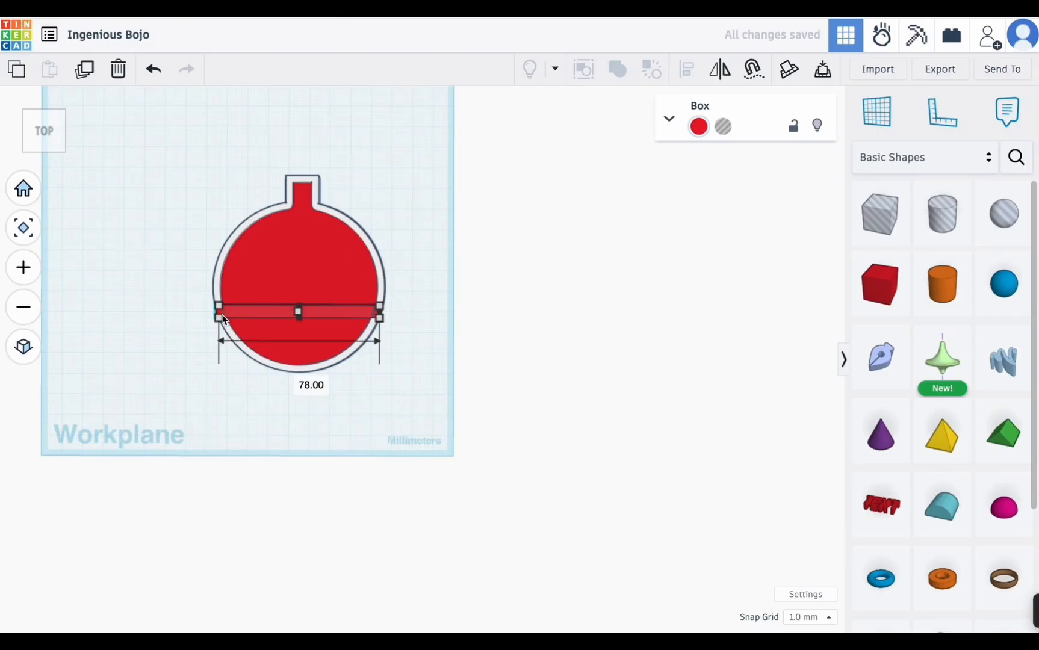
{"action": "left_click_drag", "start_coordinate": [226, 319], "coordinate": [227, 316]}
{"action": "left_click", "coordinate": [194, 329]}
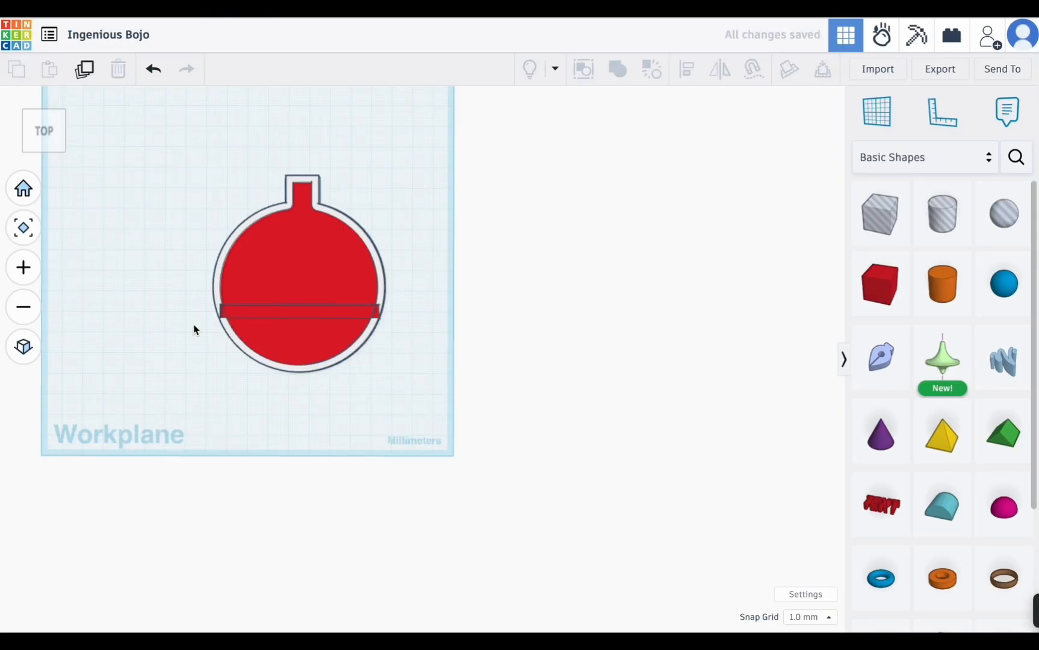
Recolour the bar across the disc to the preset white and deselect it.
{"action": "left_click", "coordinate": [253, 312]}
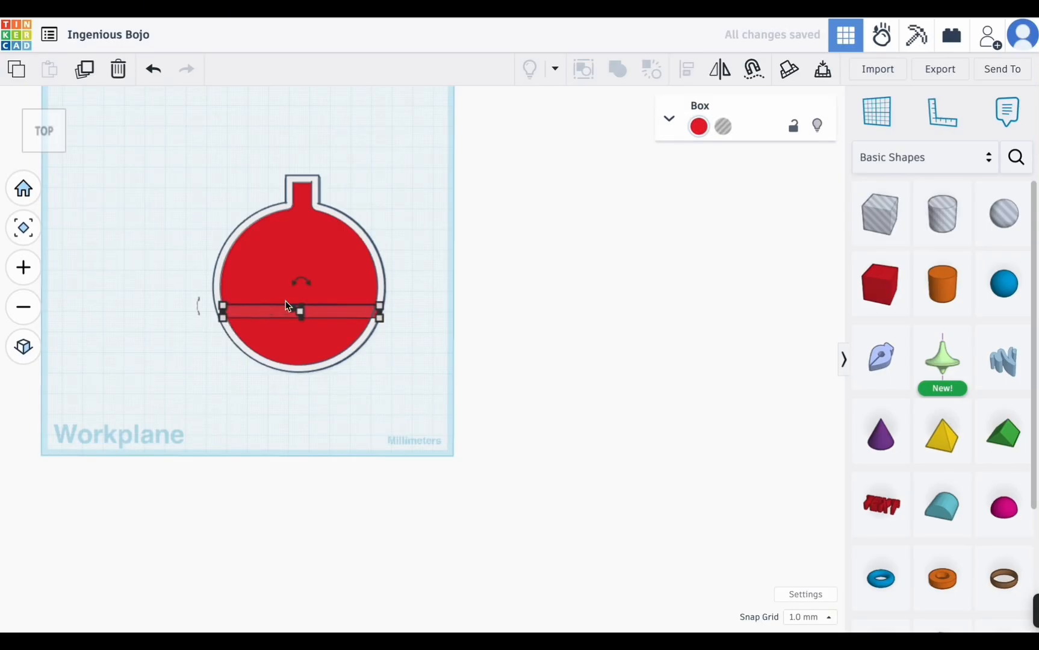
{"action": "left_click", "coordinate": [698, 127]}
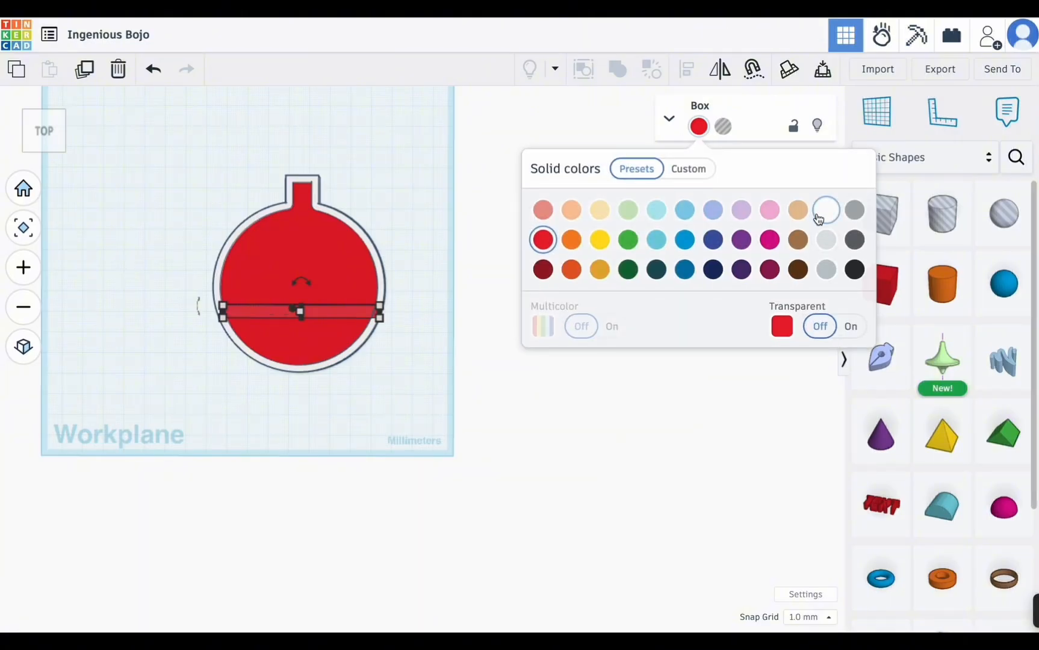
{"action": "left_click", "coordinate": [826, 209]}
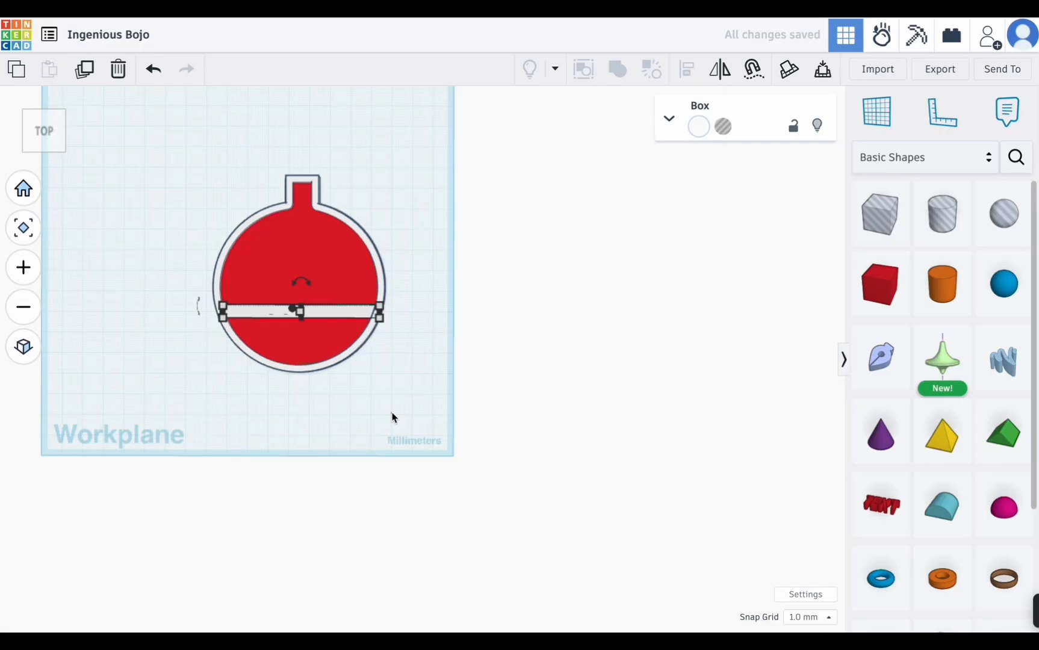
{"action": "left_click", "coordinate": [231, 370]}
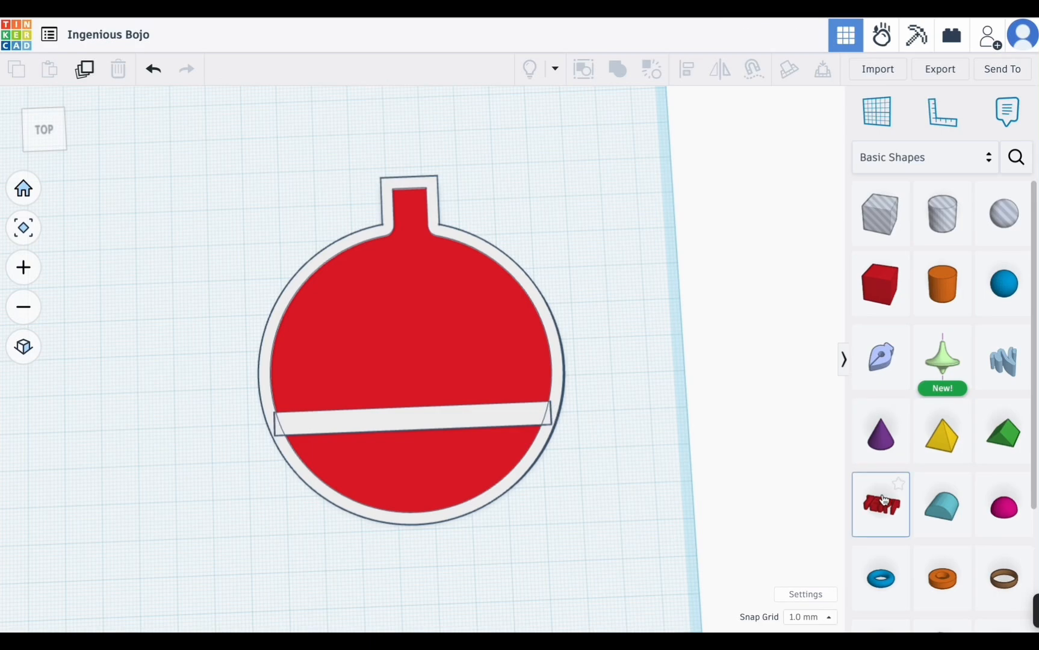
Add a text shape reading "Merry Xmas!" and position it above the ornament's tab.
{"action": "left_click_drag", "start_coordinate": [883, 499], "coordinate": [212, 224]}
{"action": "left_click", "coordinate": [730, 237]}
{"action": "key", "text": "BackSpace"}
{"action": "key", "text": "BackSpace"}
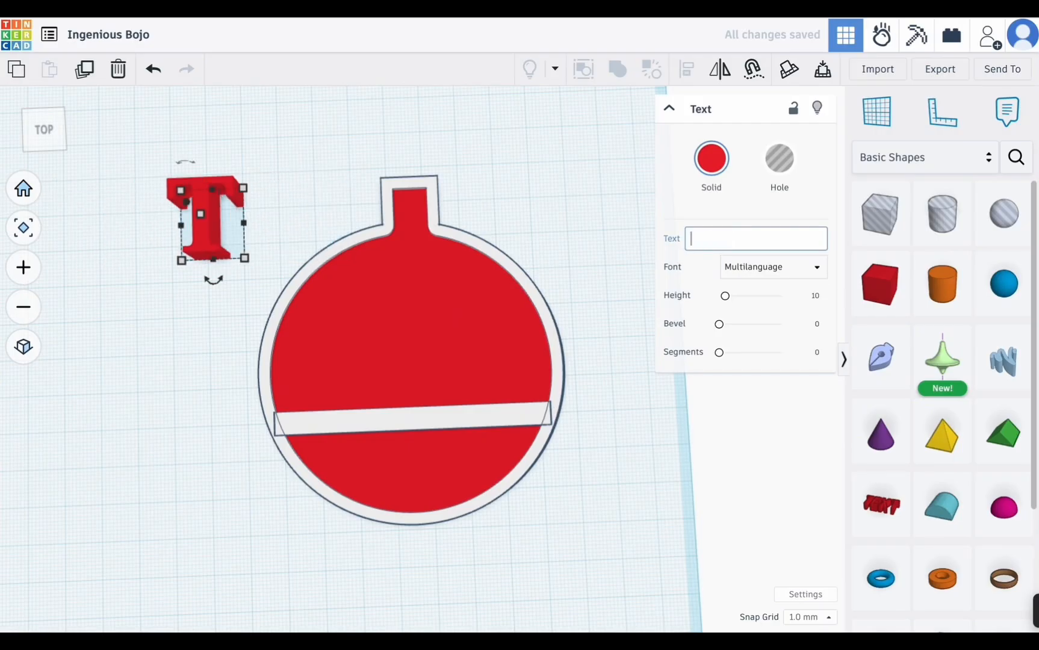
{"action": "type", "text": "merry"}
{"action": "key", "text": "BackSpace"}
{"action": "key", "text": "BackSpace"}
{"action": "key", "text": "BackSpace"}
{"action": "key", "text": "BackSpace"}
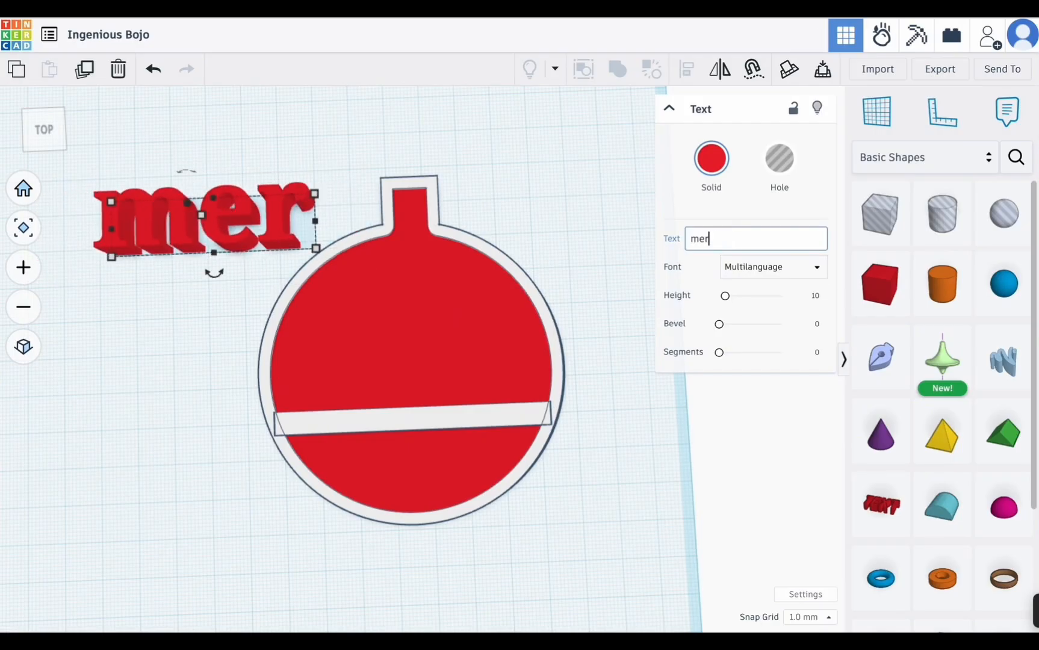
{"action": "type", "text": "M"}
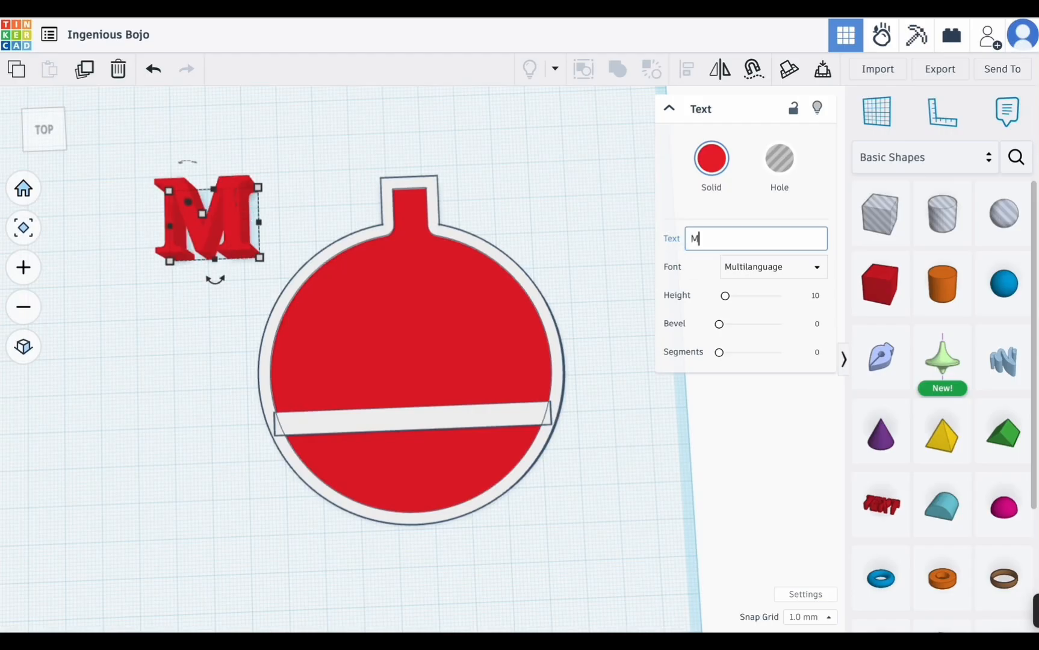
{"action": "type", "text": "erry xams"}
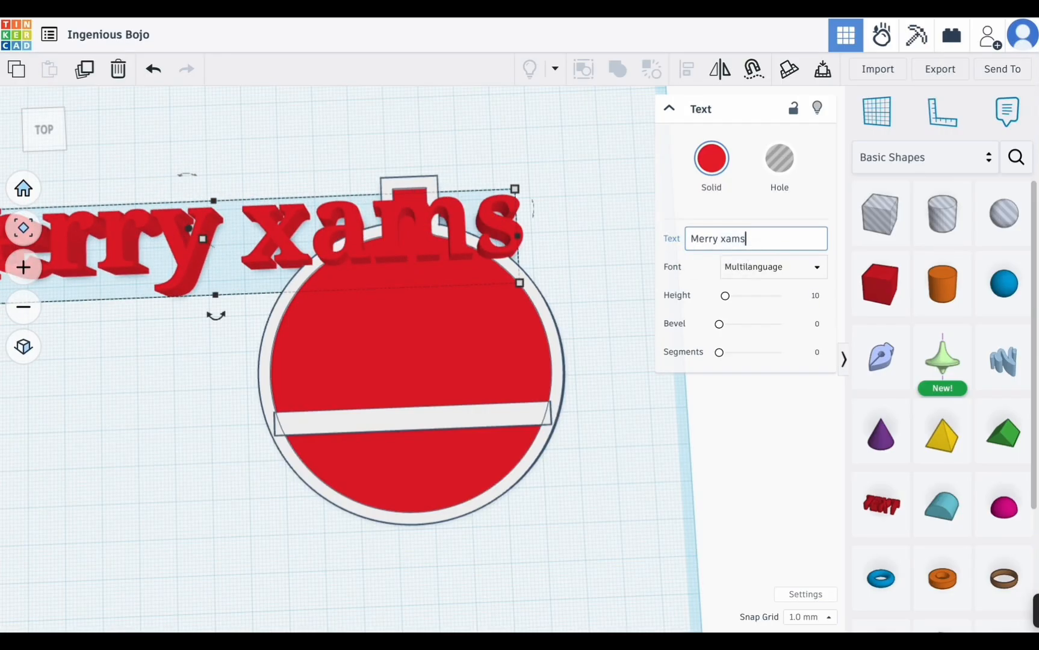
{"action": "type", "text": "!"}
{"action": "left_click_drag", "start_coordinate": [238, 260], "coordinate": [361, 157]}
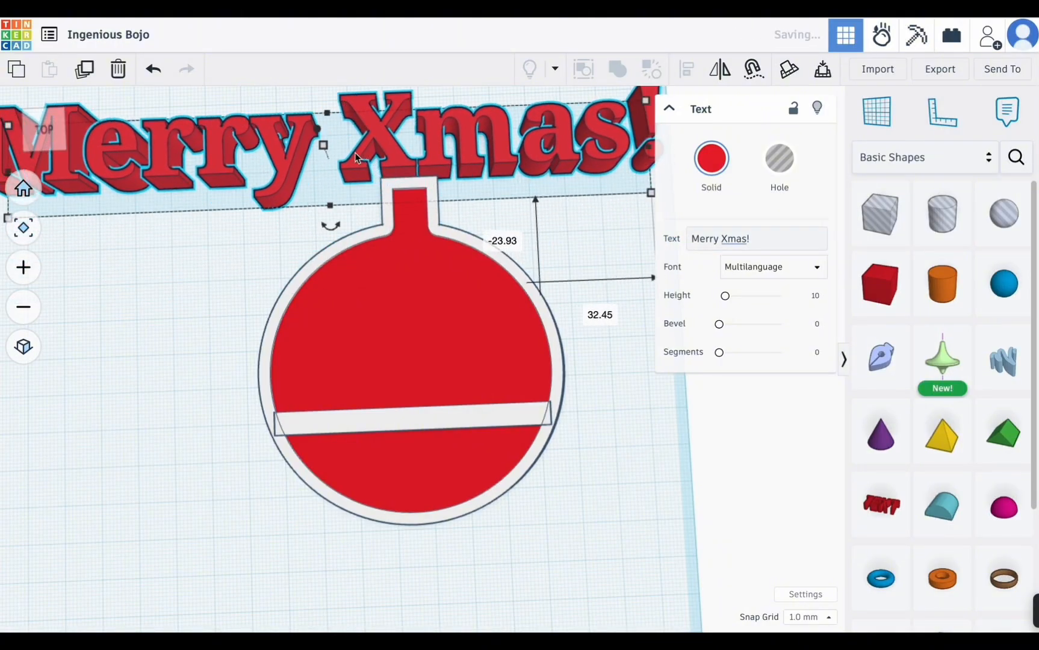
Make the "Merry Xmas!" text 3 mm high, shrink it to about 82 by 17.5 mm and centre it above the ornament.
{"action": "left_click", "coordinate": [405, 149]}
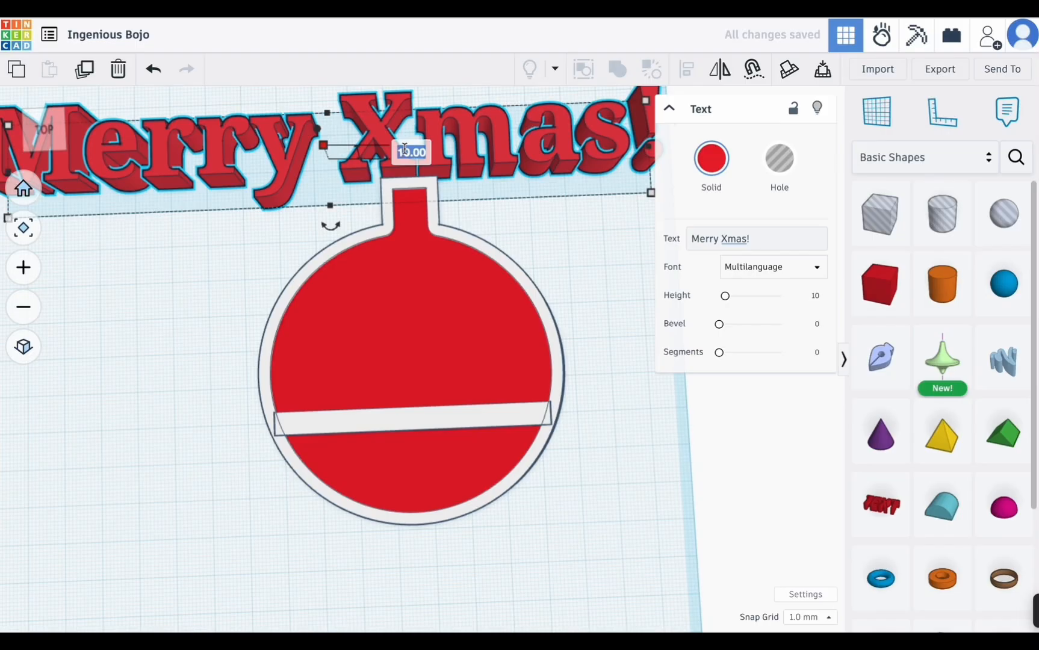
{"action": "type", "text": "3"}
{"action": "key", "text": "Return"}
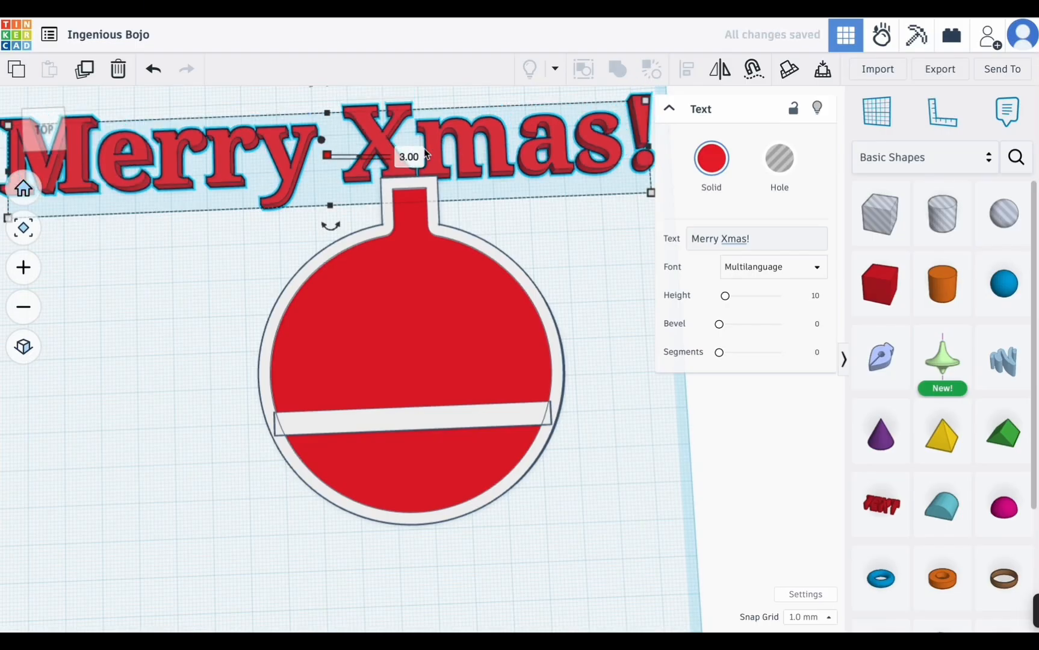
{"action": "left_click_drag", "start_coordinate": [652, 194], "coordinate": [298, 172]}
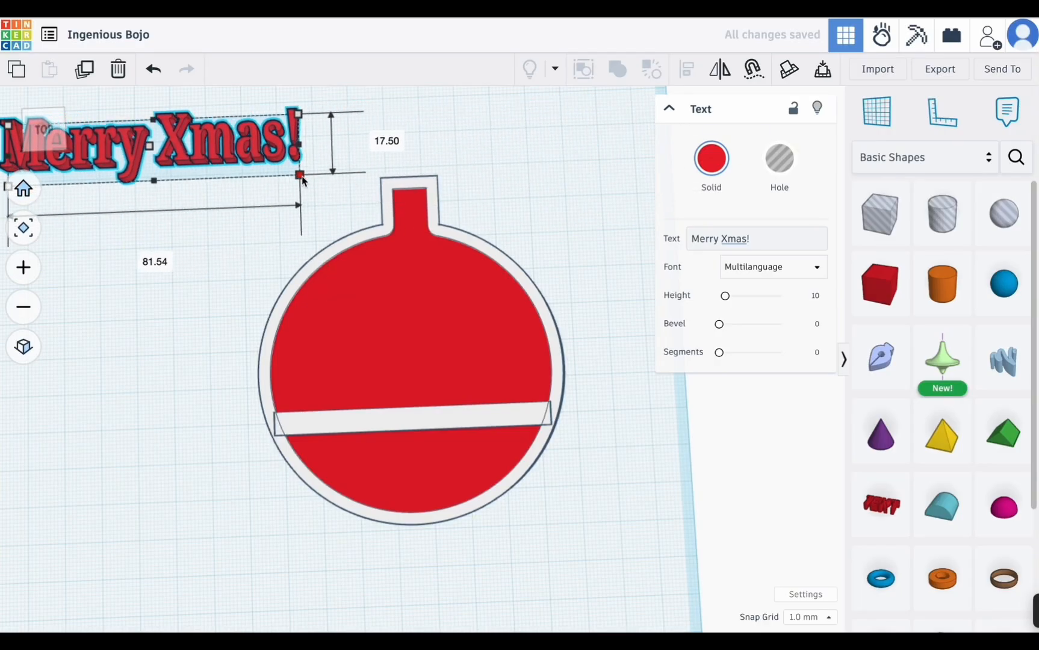
{"action": "left_click_drag", "start_coordinate": [201, 148], "coordinate": [477, 143]}
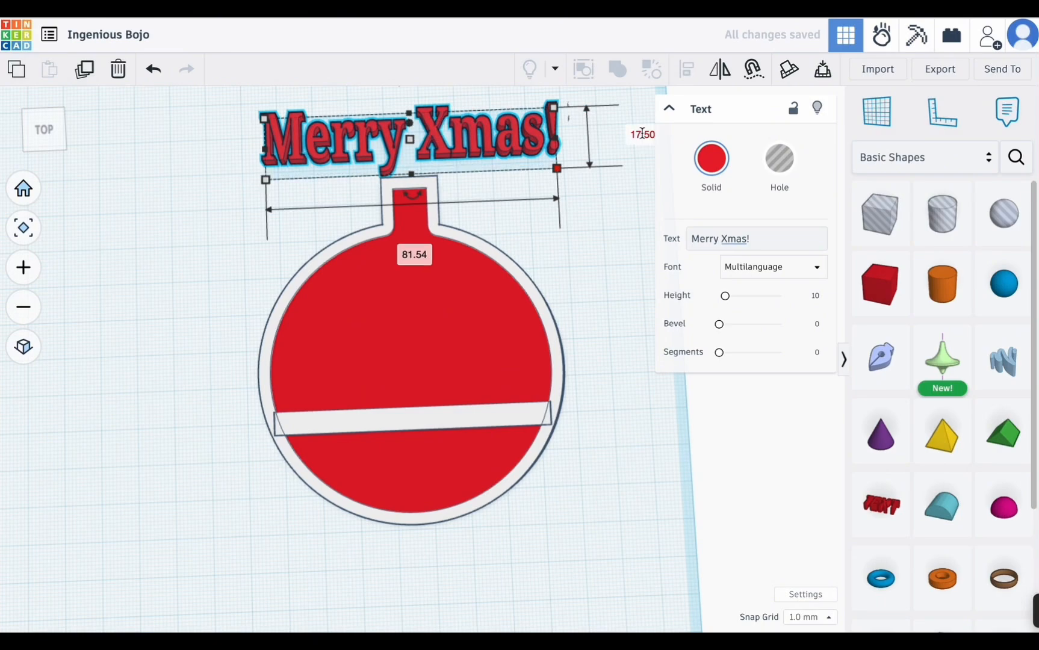
Try a width of 15 mm for the "Merry Xmas!" text.
{"action": "left_click", "coordinate": [411, 256]}
{"action": "type", "text": "1"}
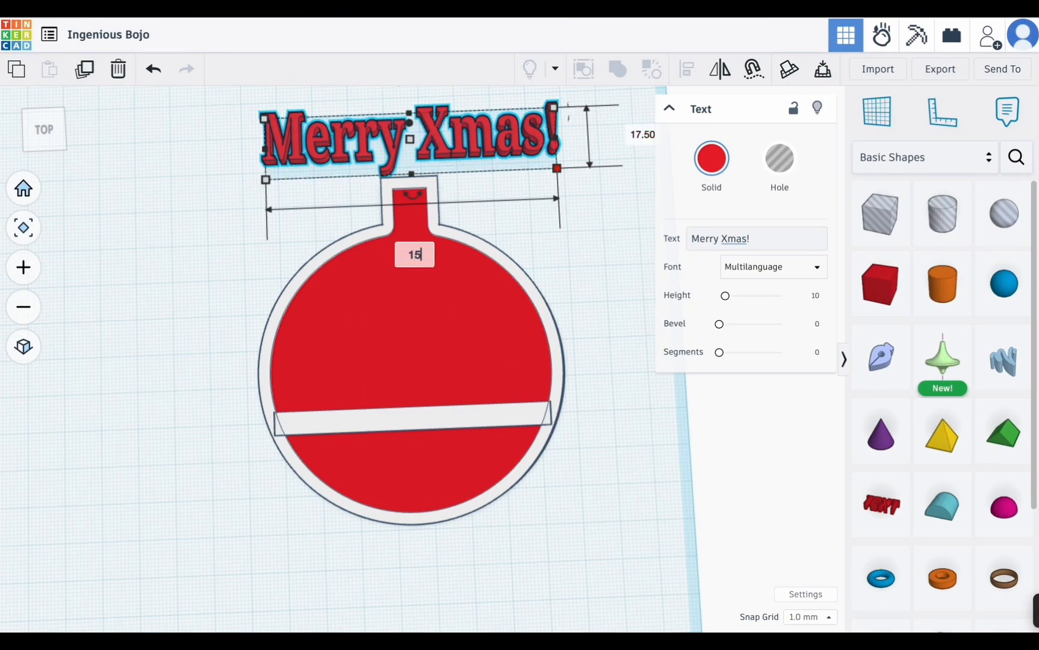
{"action": "type", "text": "5"}
{"action": "key", "text": "Return"}
{"action": "left_click", "coordinate": [295, 259]}
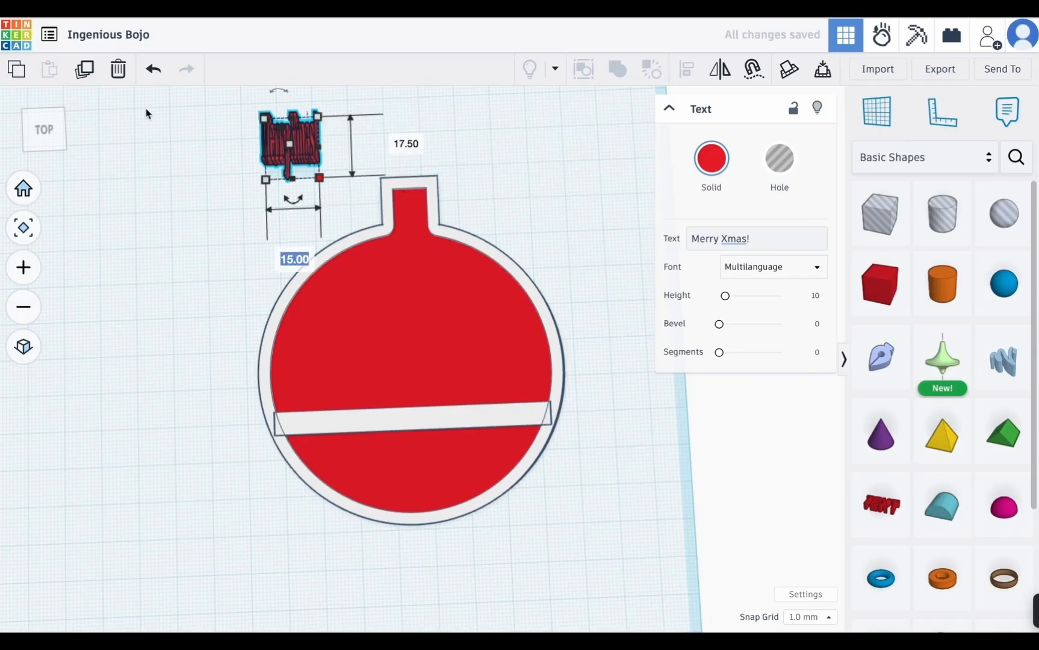
{"action": "left_click", "coordinate": [153, 69]}
Move the "Merry Xmas!" text down onto the red disc, just above the white bar.
{"action": "left_click_drag", "start_coordinate": [428, 132], "coordinate": [432, 375]}
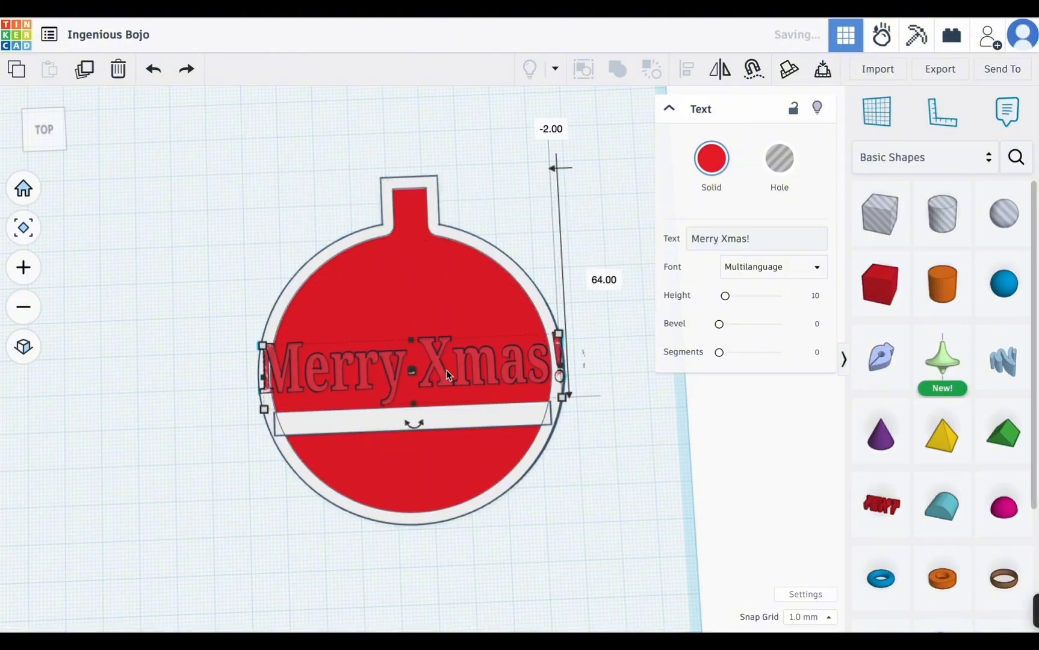
Try to narrow the "Merry Xmas!" text from its end and shift the red disc beneath the white outline.
{"action": "left_click_drag", "start_coordinate": [561, 371], "coordinate": [527, 373]}
{"action": "key", "text": "ctrl+a"}
{"action": "key", "text": "ctrl+g"}
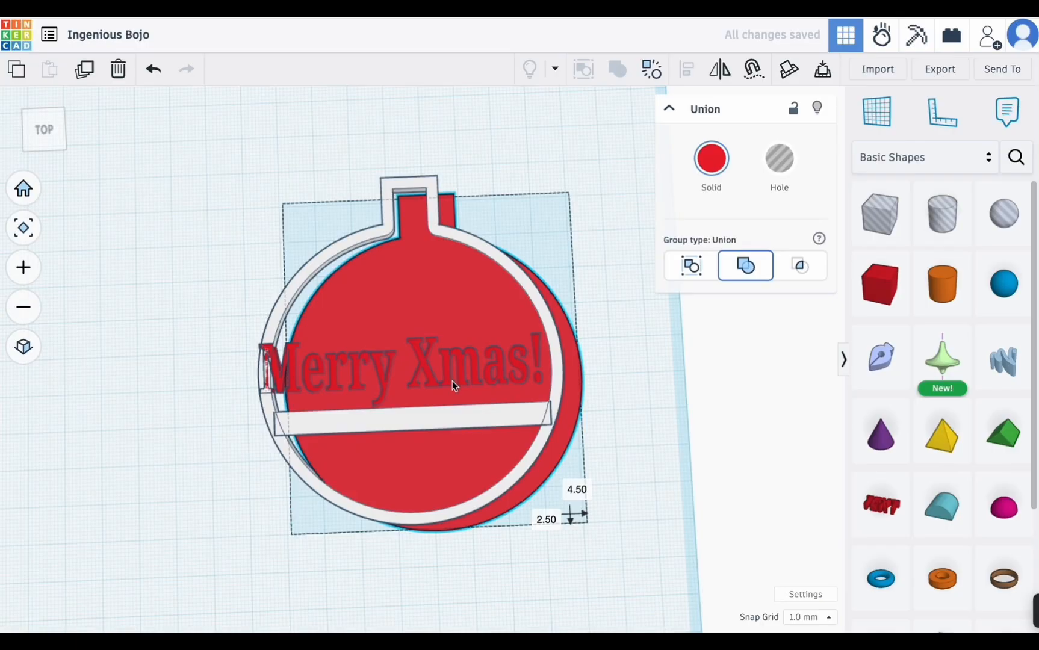
{"action": "key", "text": "Left"}
{"action": "key", "text": "Left"}
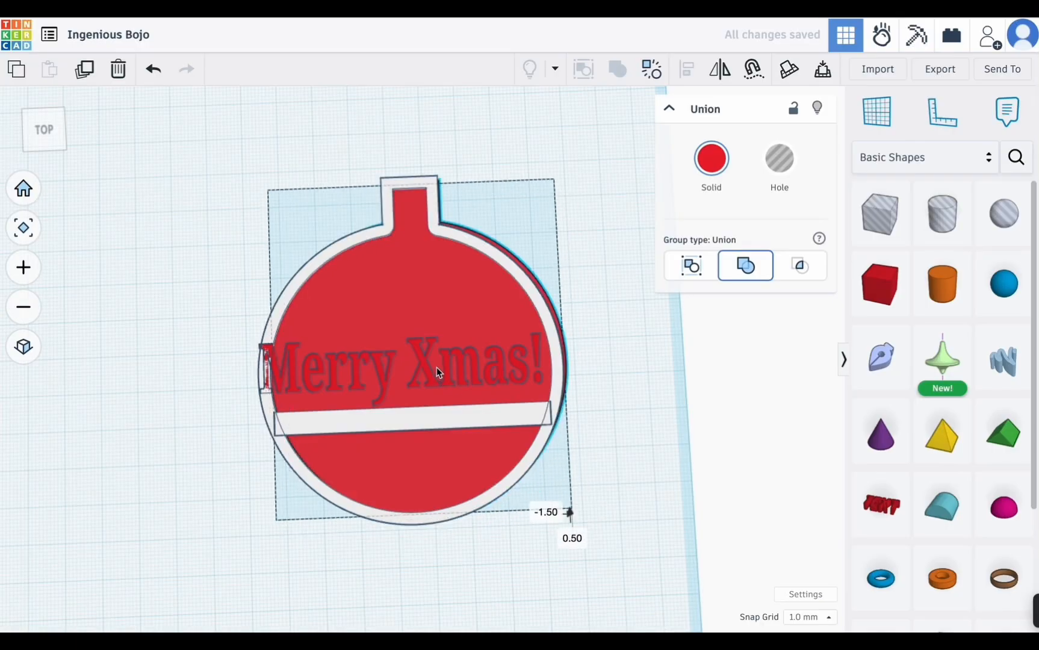
{"action": "key", "text": "Up"}
{"action": "key", "text": "Up"}
{"action": "key", "text": "Down"}
{"action": "key", "text": "Down"}
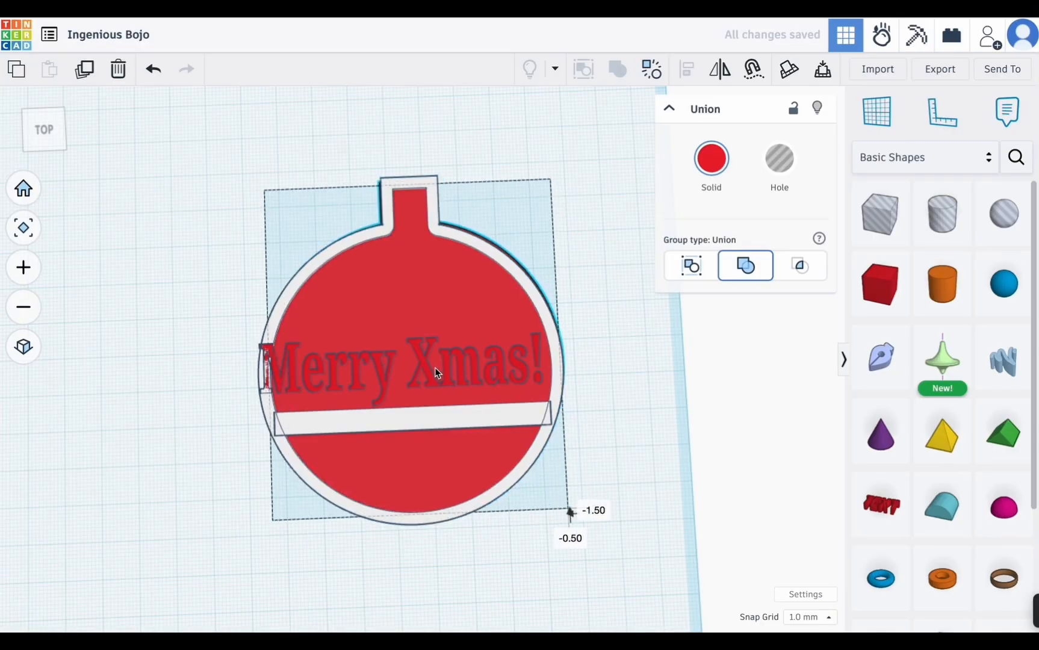
{"action": "left_click", "coordinate": [152, 77]}
{"action": "left_click", "coordinate": [152, 77]}
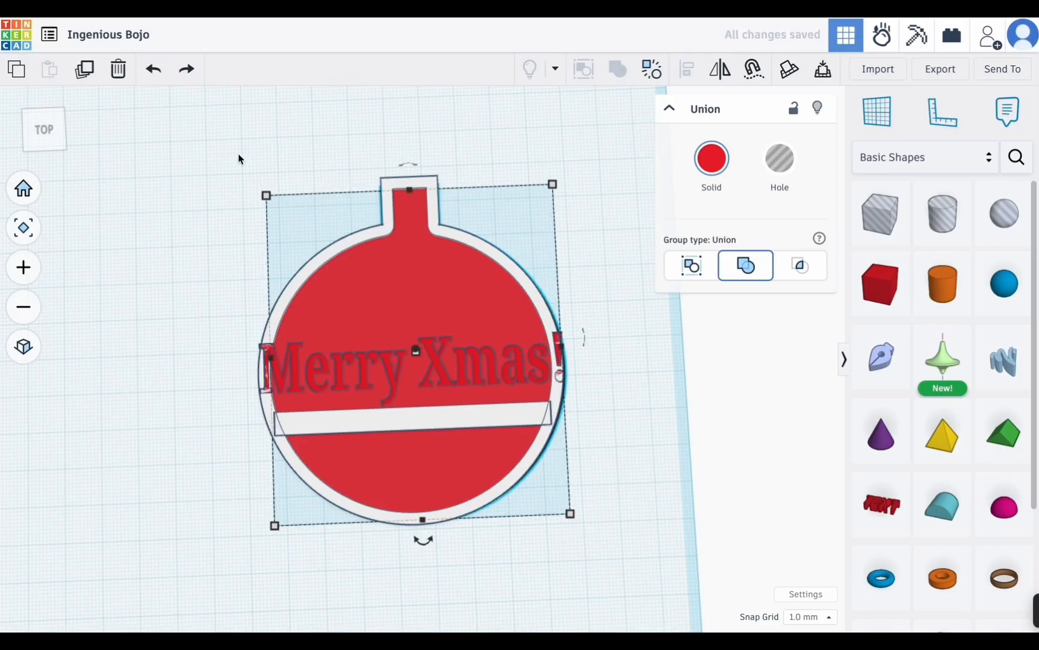
Narrow the "Merry Xmas!" text to fit the red disc and move it 4 mm right and 5 mm down against the white bar.
{"action": "scroll", "coordinate": [453, 372], "scroll_direction": "up", "scroll_amount": 1}
{"action": "scroll", "coordinate": [447, 386], "scroll_direction": "up", "scroll_amount": 3}
{"action": "double_click", "coordinate": [446, 390]}
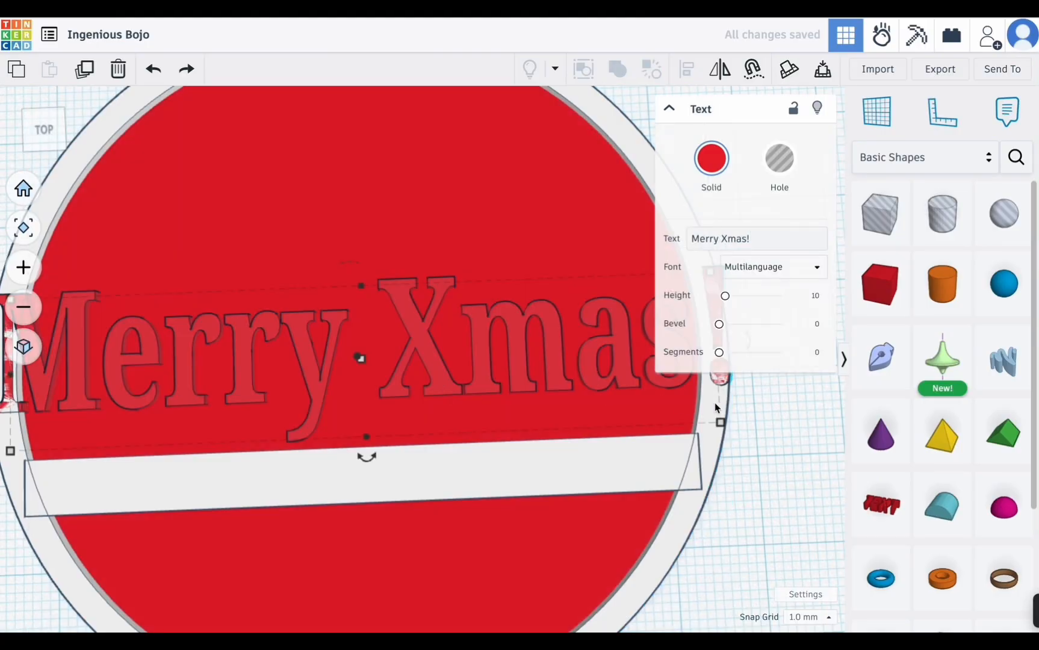
{"action": "left_click", "coordinate": [667, 112]}
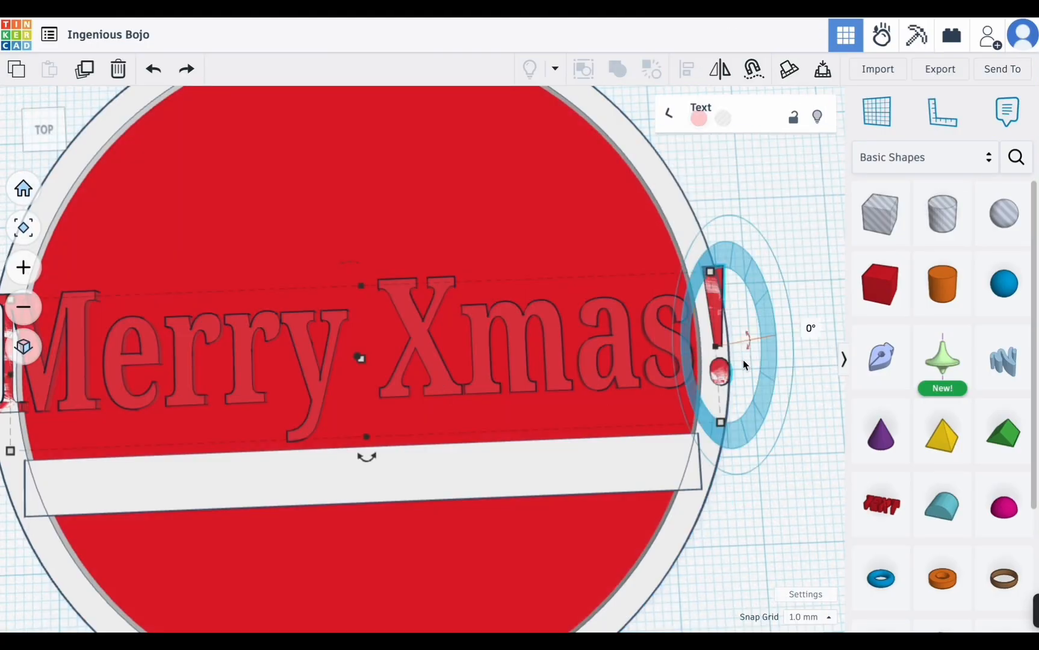
{"action": "left_click_drag", "start_coordinate": [712, 356], "coordinate": [657, 355]}
{"action": "left_click_drag", "start_coordinate": [395, 361], "coordinate": [431, 403]}
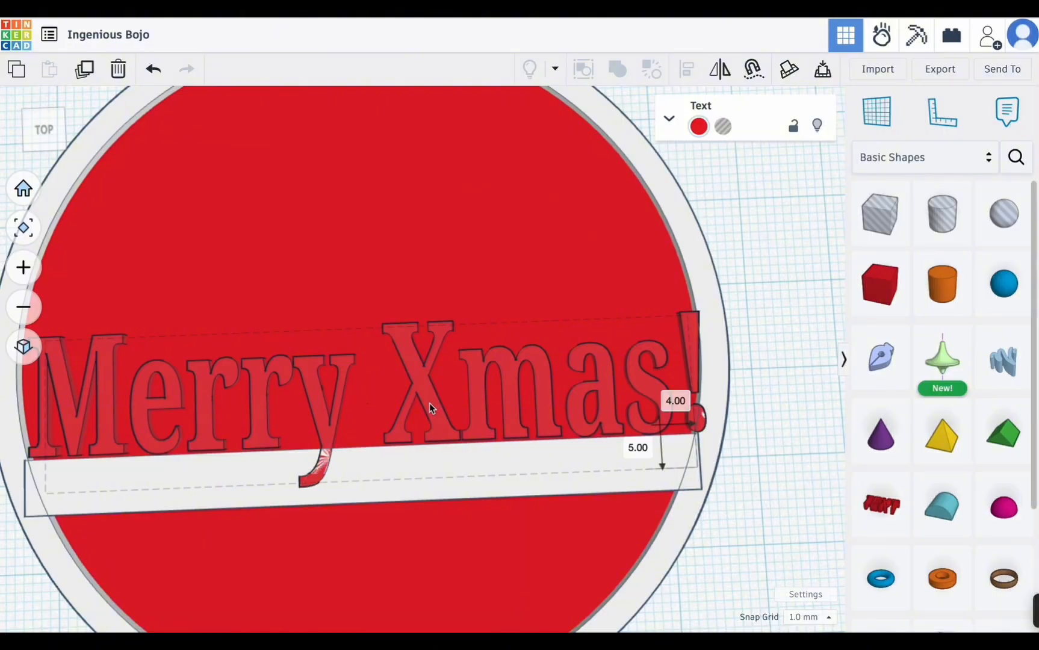
Narrow the "Merry Xmas!" text to about 71.5 mm and centre it by eye on the red disc above the white bar.
{"action": "left_click_drag", "start_coordinate": [429, 403], "coordinate": [427, 404]}
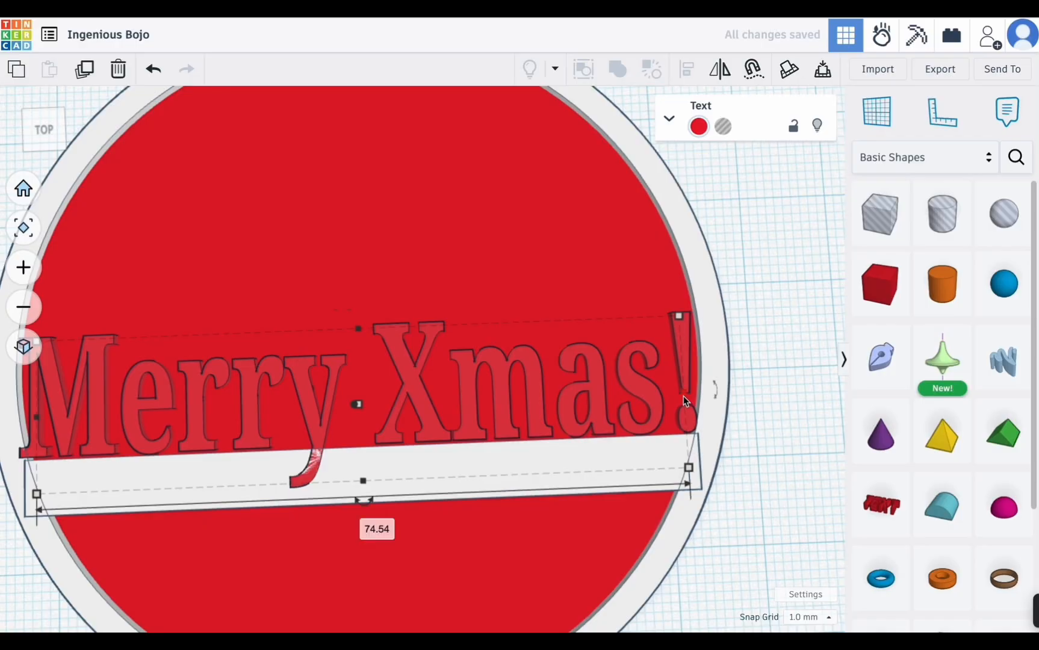
{"action": "left_click_drag", "start_coordinate": [684, 395], "coordinate": [658, 397]}
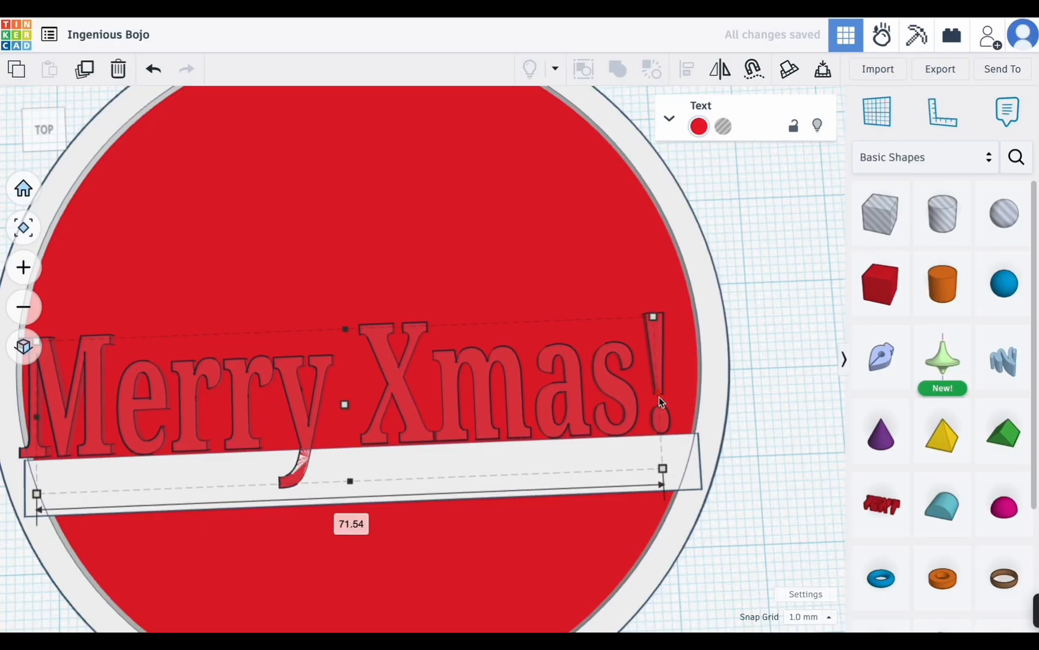
{"action": "left_click_drag", "start_coordinate": [378, 434], "coordinate": [401, 431]}
{"action": "left_click", "coordinate": [762, 428]}
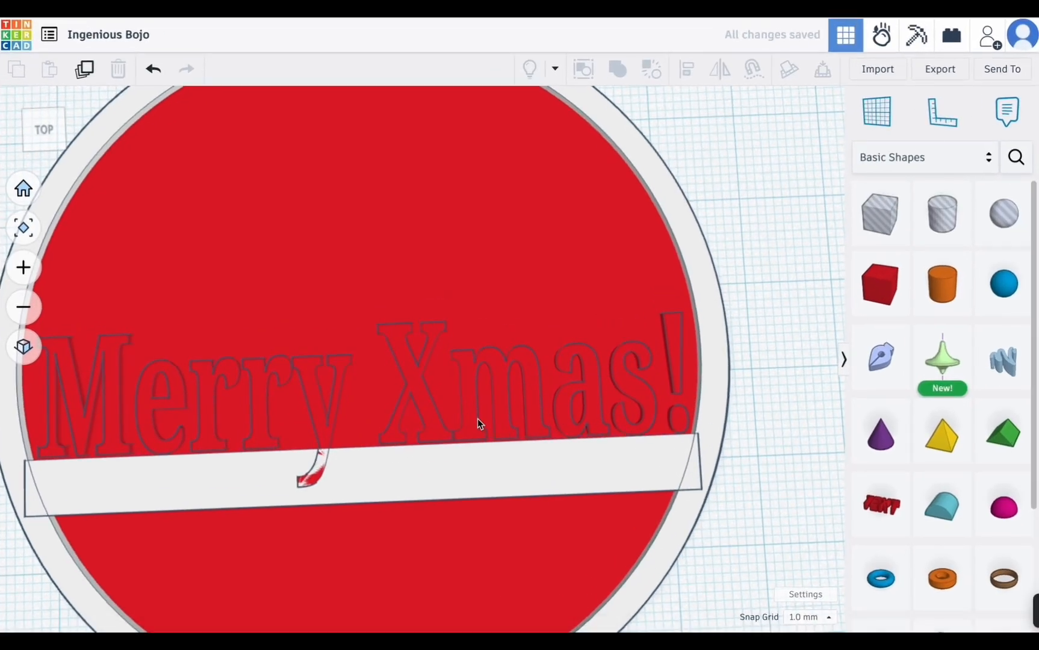
Change the colour of the "Merry Xmas!" text to white.
{"action": "left_click", "coordinate": [474, 418]}
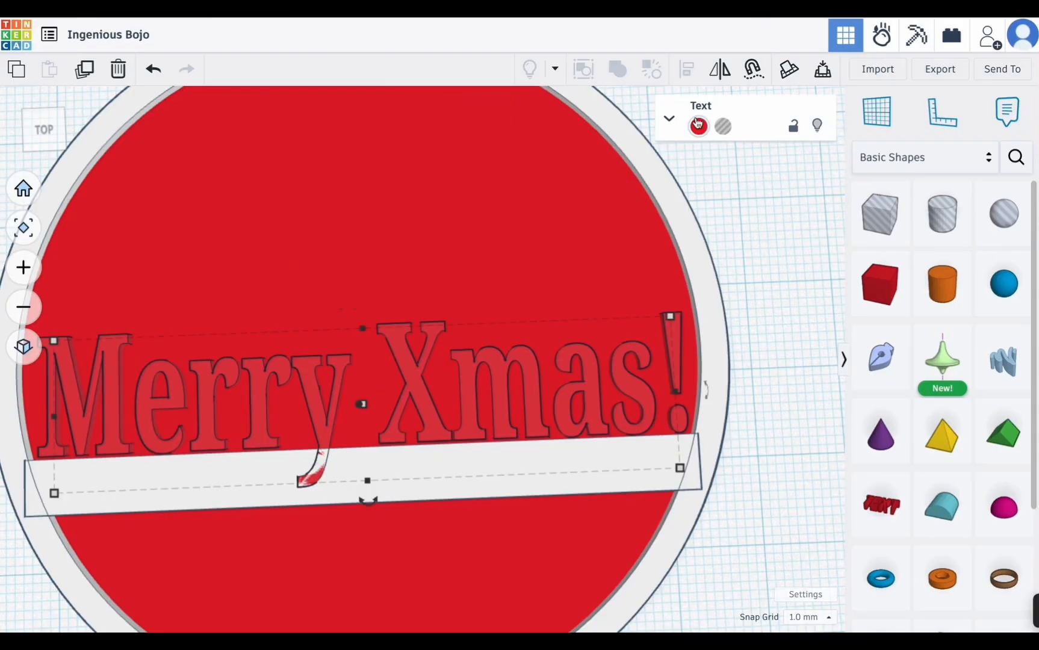
{"action": "left_click", "coordinate": [698, 125]}
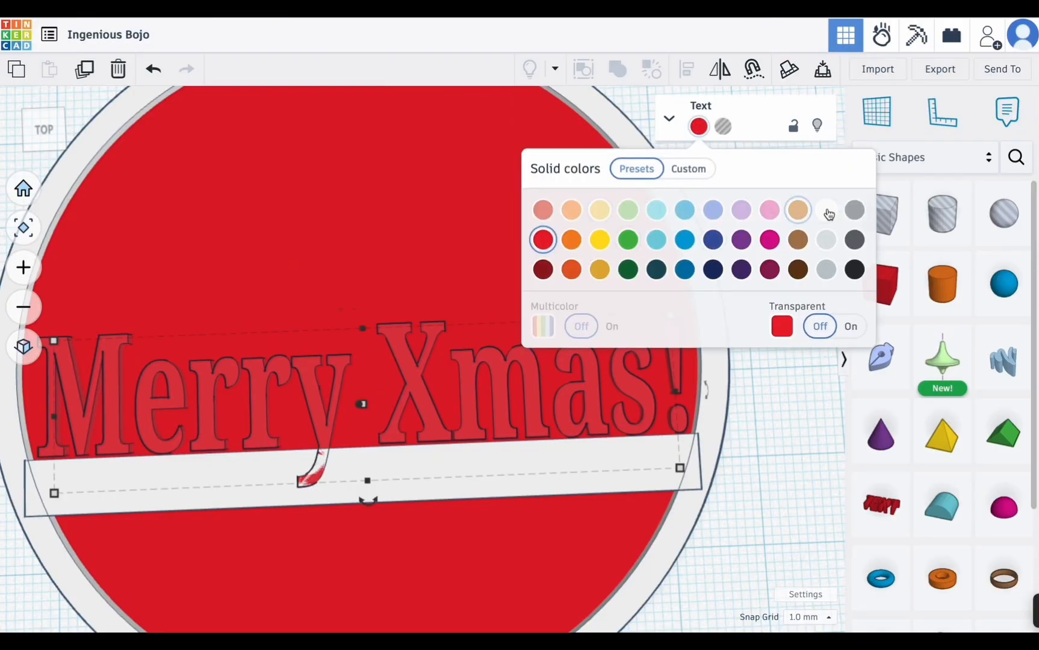
{"action": "left_click", "coordinate": [825, 210]}
{"action": "left_click", "coordinate": [772, 499]}
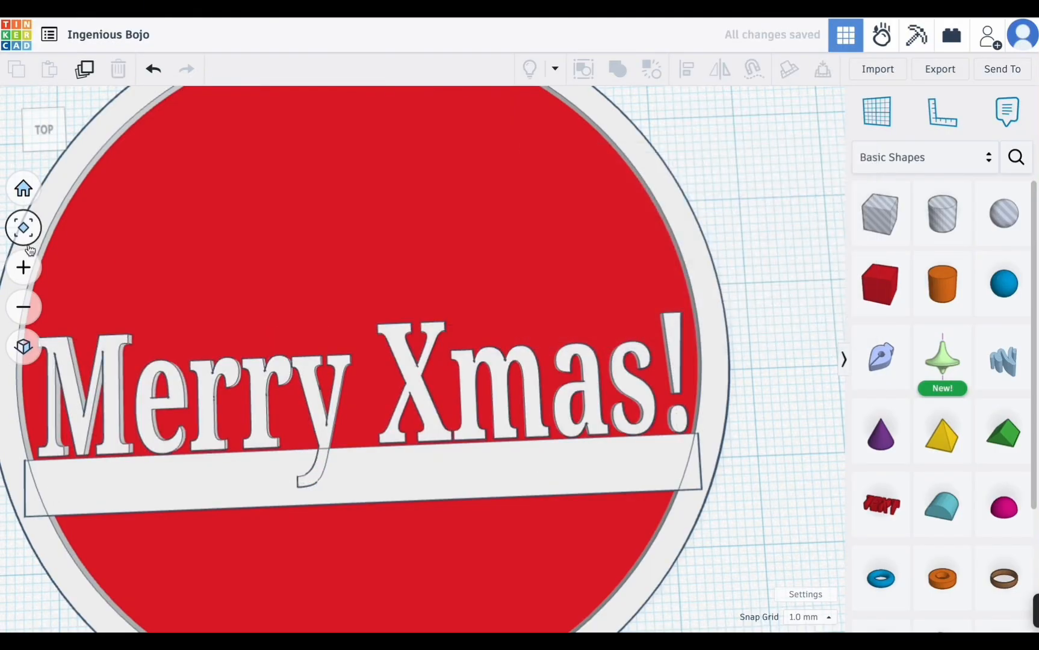
{"action": "scroll", "coordinate": [148, 196], "scroll_direction": "down", "scroll_amount": 4}
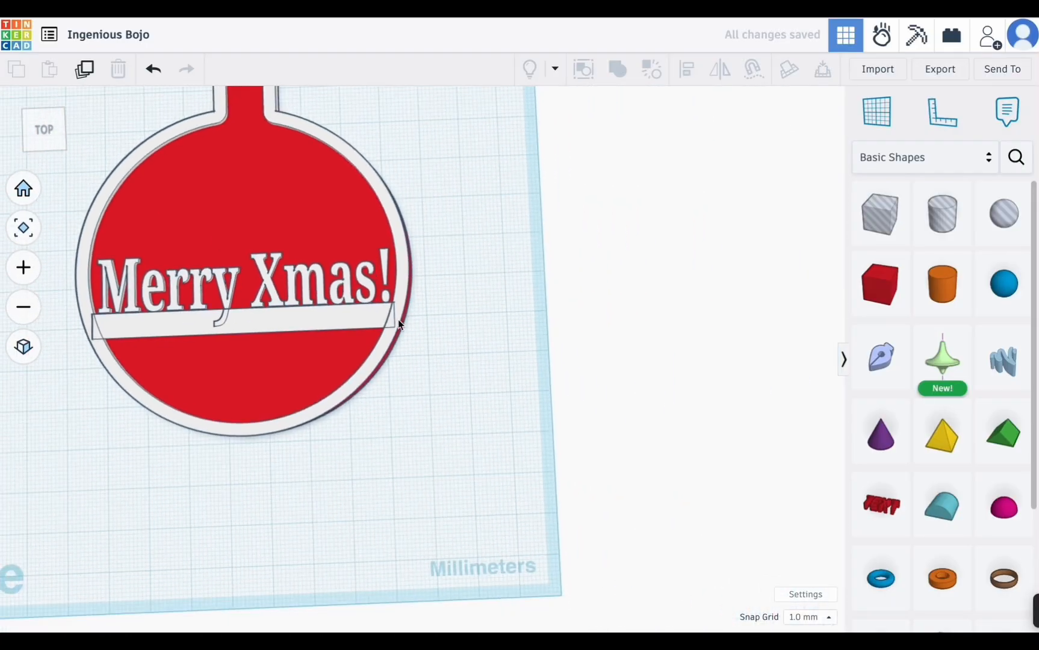
{"action": "mouse_move", "coordinate": [36, 136]}
{"action": "left_mouse_down"}
{"action": "mouse_move", "coordinate": [51, 145]}
{"action": "mouse_move", "coordinate": [31, 143]}
{"action": "left_mouse_up"}
{"action": "left_click", "coordinate": [30, 142]}
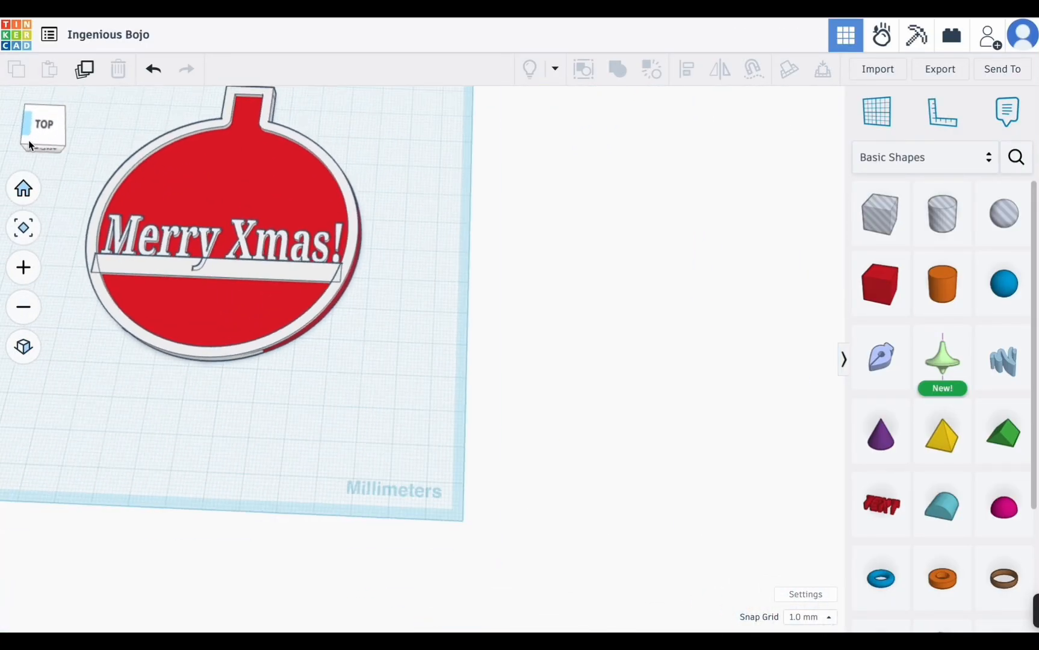
{"action": "left_click", "coordinate": [22, 228]}
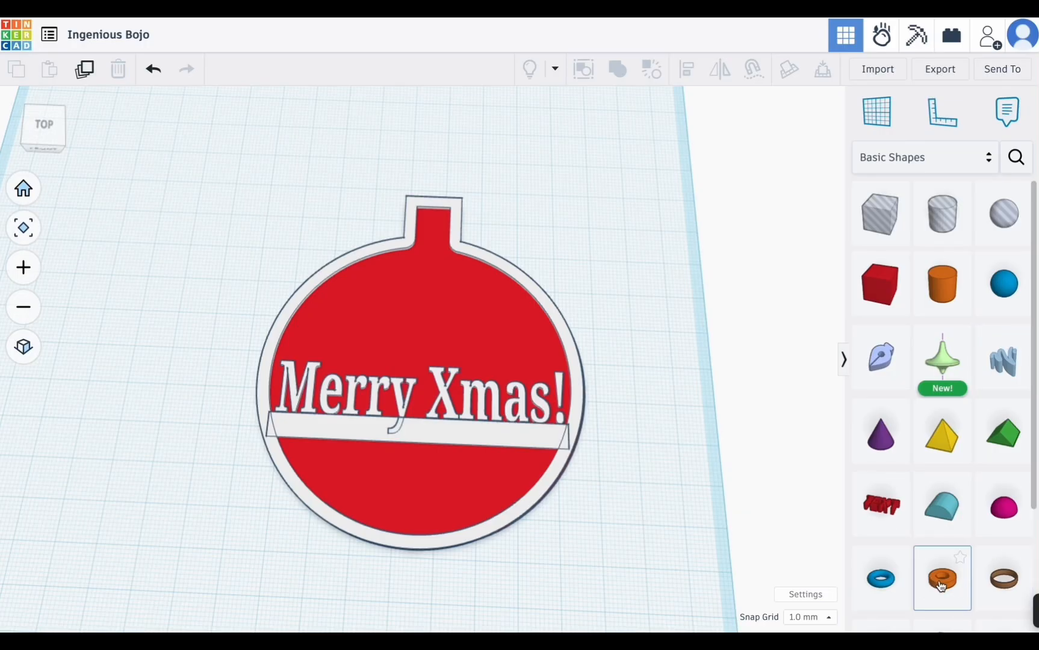
{"action": "left_click", "coordinate": [919, 575]}
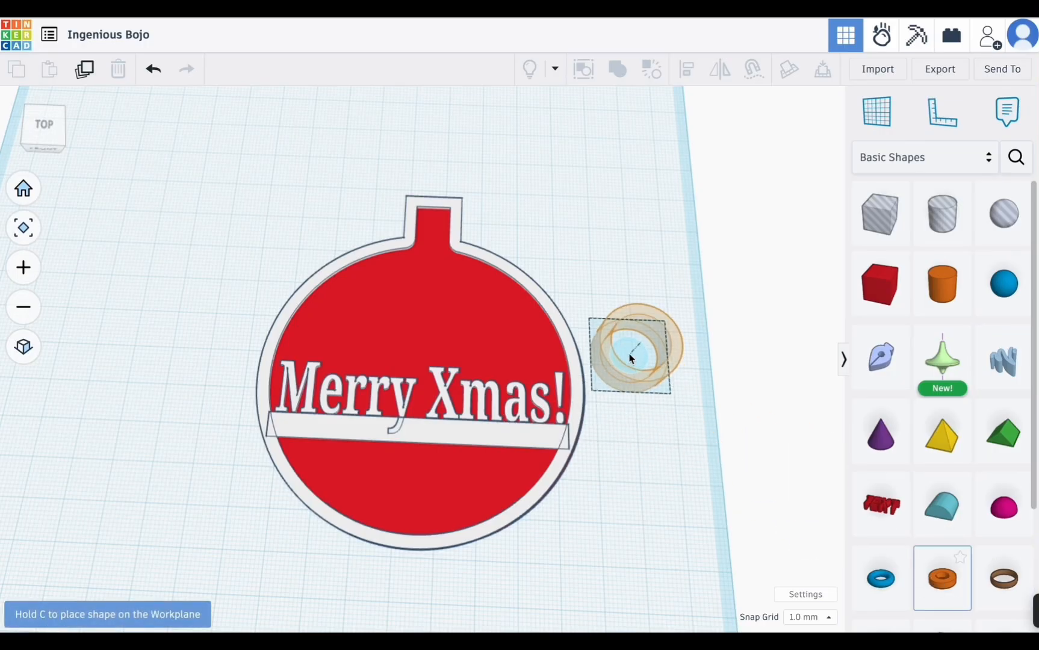
{"action": "left_click", "coordinate": [632, 355]}
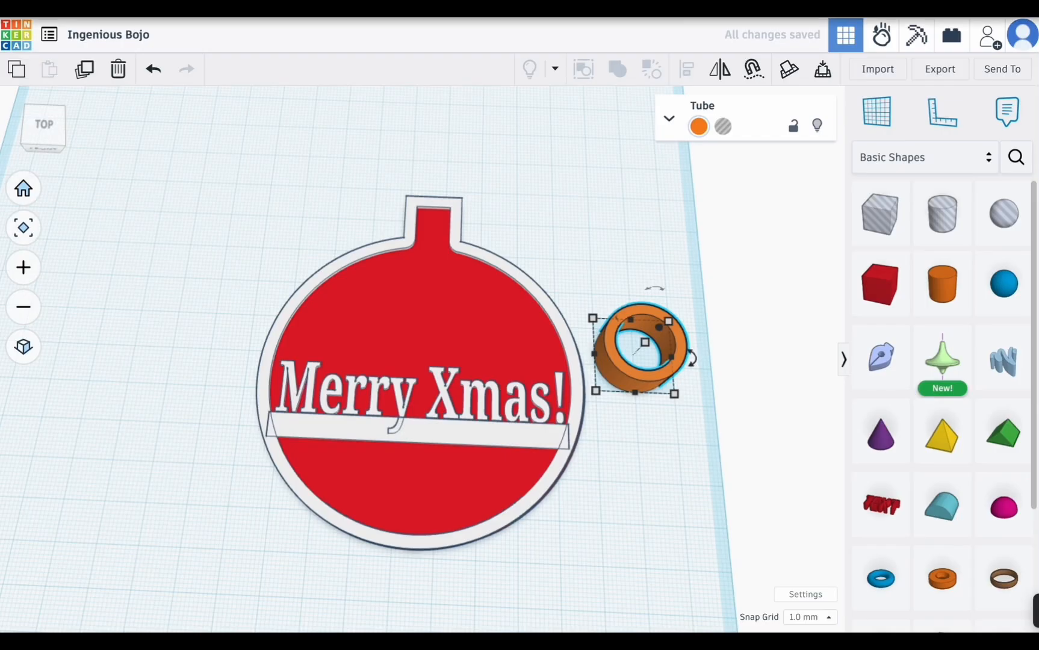
{"action": "key", "text": "Delete"}
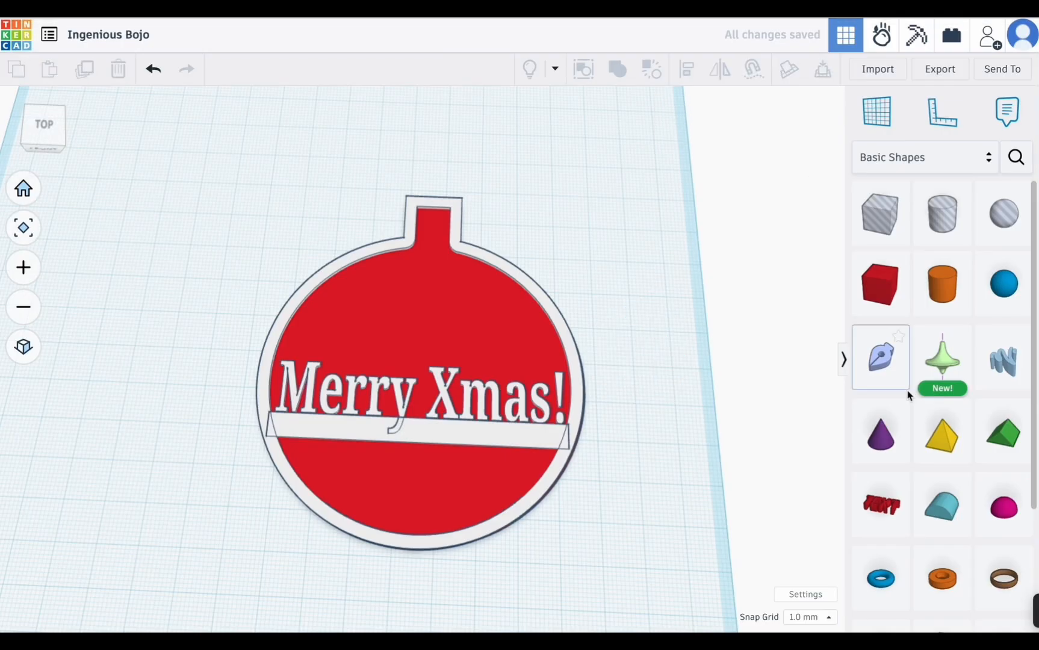
Add a Tube shape on the workplane beside the ornament and set its length and width to 15 mm.
{"action": "left_click", "coordinate": [940, 574]}
{"action": "left_click", "coordinate": [626, 301]}
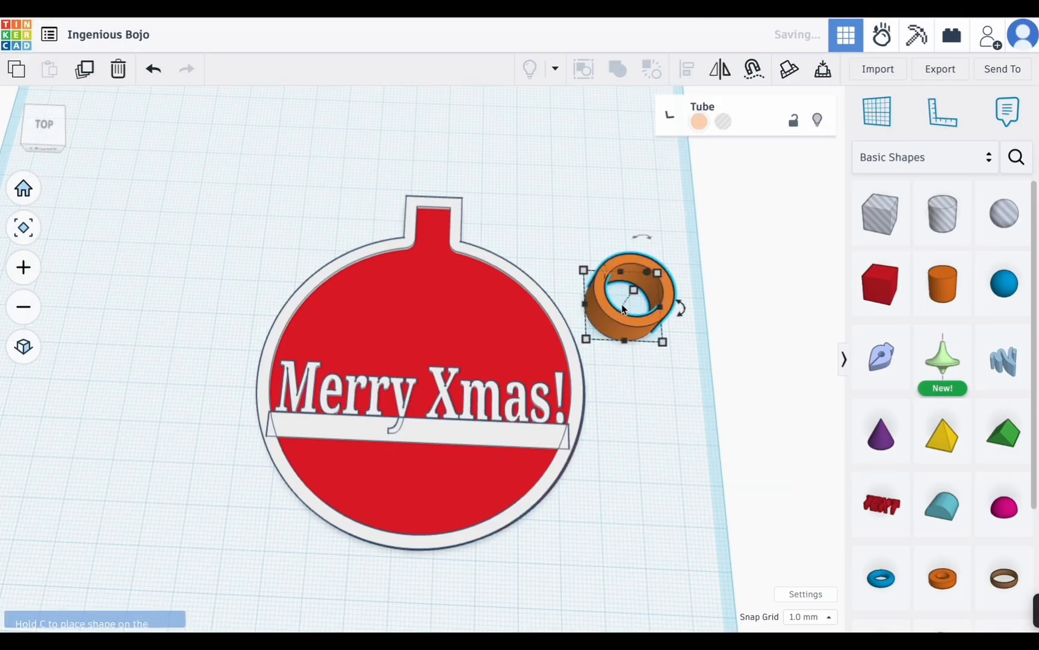
{"action": "mouse_move", "coordinate": [663, 343]}
{"action": "left_click", "coordinate": [736, 310]}
{"action": "type", "text": "15"}
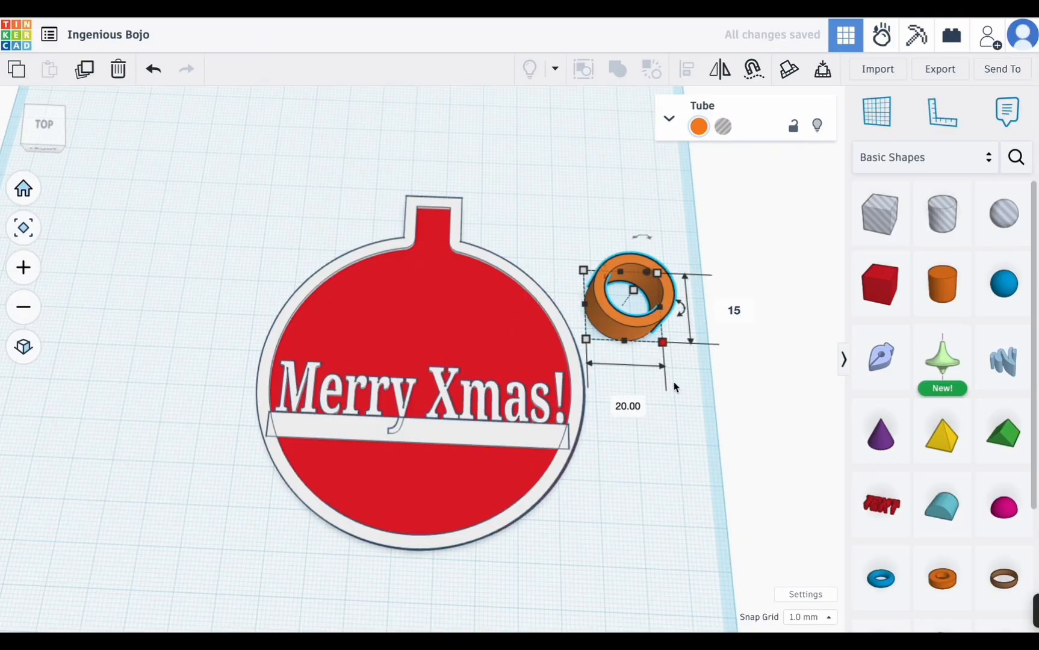
{"action": "left_click", "coordinate": [622, 405]}
{"action": "type", "text": "15"}
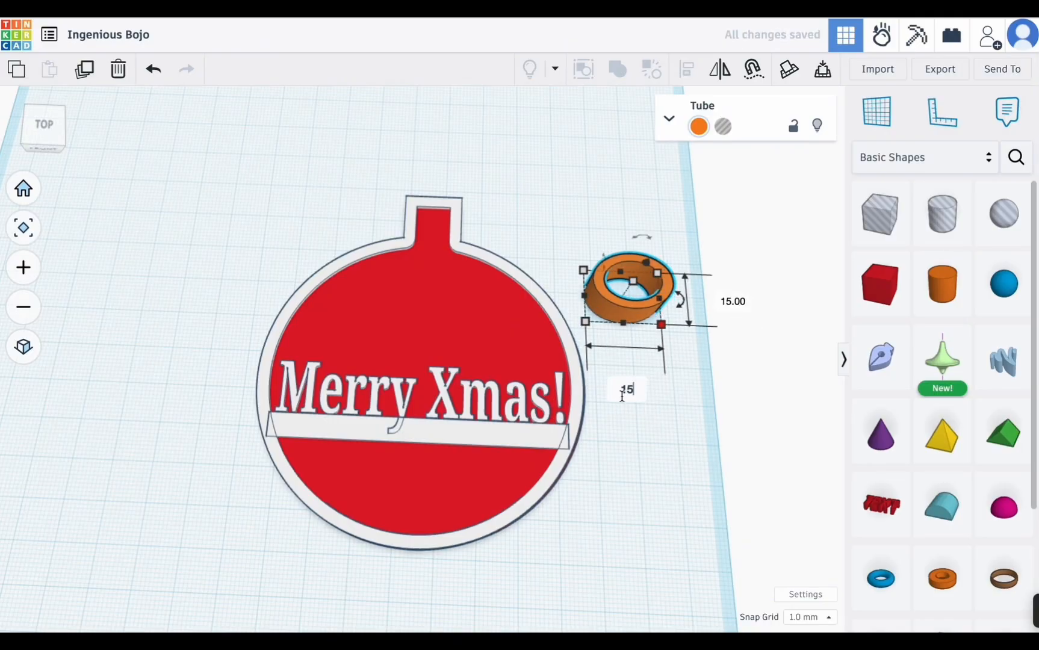
{"action": "key", "text": "Return"}
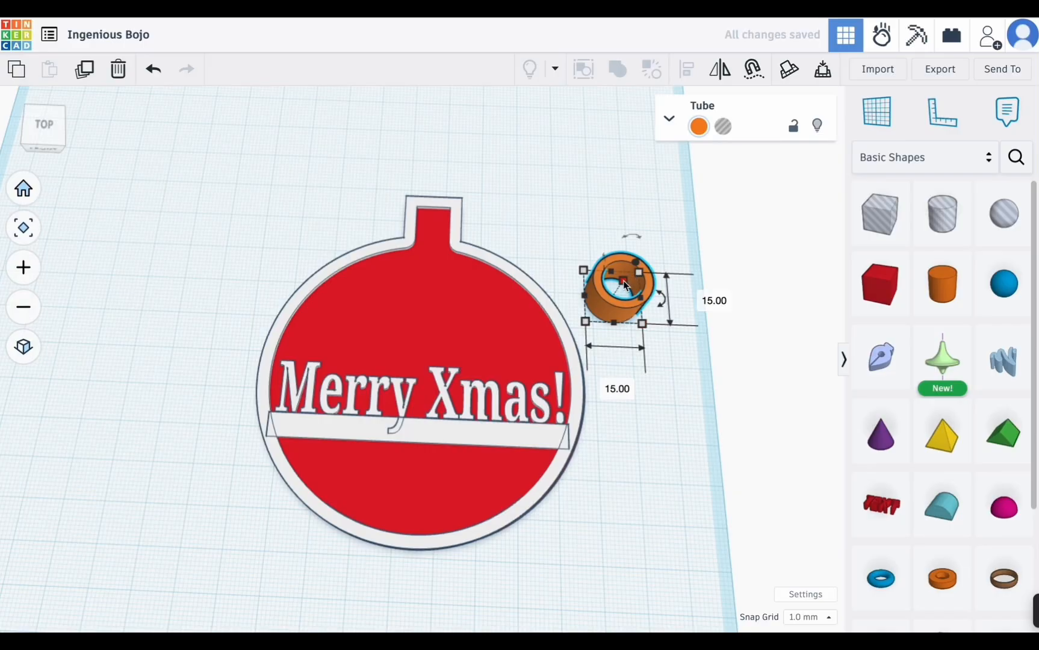
Set the tube's height to 3 mm and change its colour to white.
{"action": "left_click", "coordinate": [696, 290]}
{"action": "type", "text": "3"}
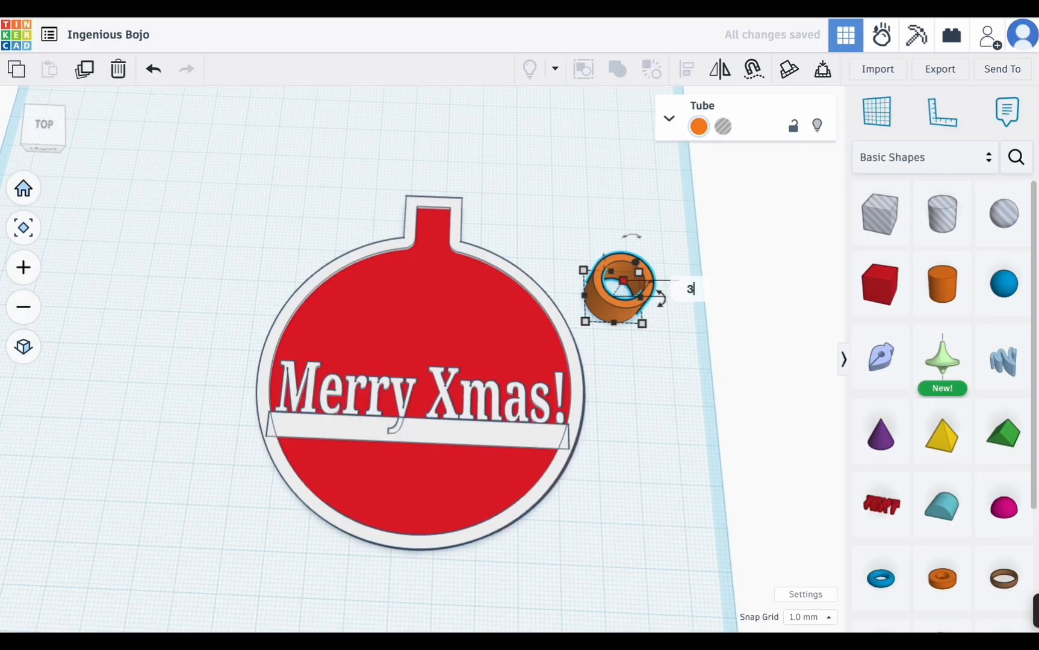
{"action": "key", "text": "Return"}
{"action": "left_click", "coordinate": [693, 135]}
{"action": "left_click", "coordinate": [825, 209]}
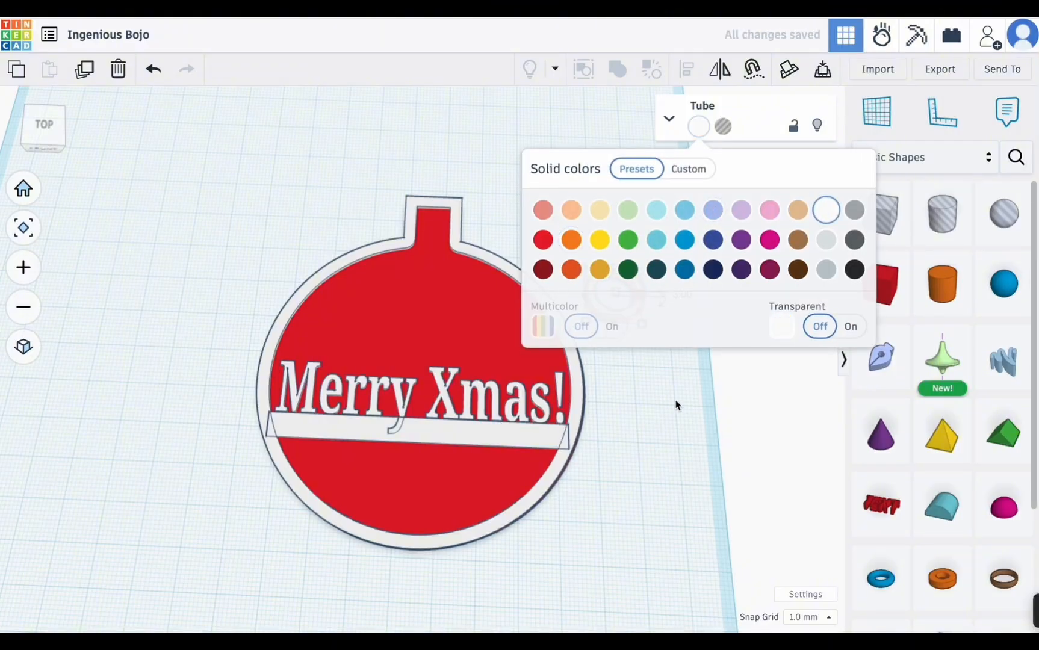
Move the white tube above the ornament's tab and centre all shapes on each other from side to side with Align.
{"action": "left_click_drag", "start_coordinate": [602, 301], "coordinate": [475, 168]}
{"action": "left_click_drag", "start_coordinate": [383, 129], "coordinate": [511, 575]}
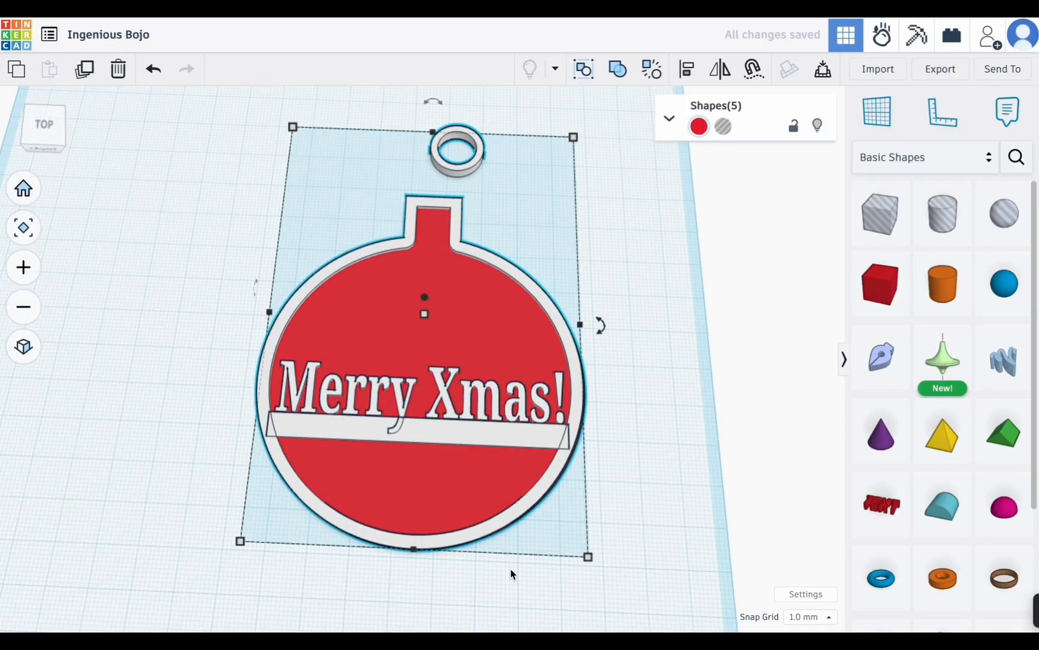
{"action": "key", "text": "ctrl+g"}
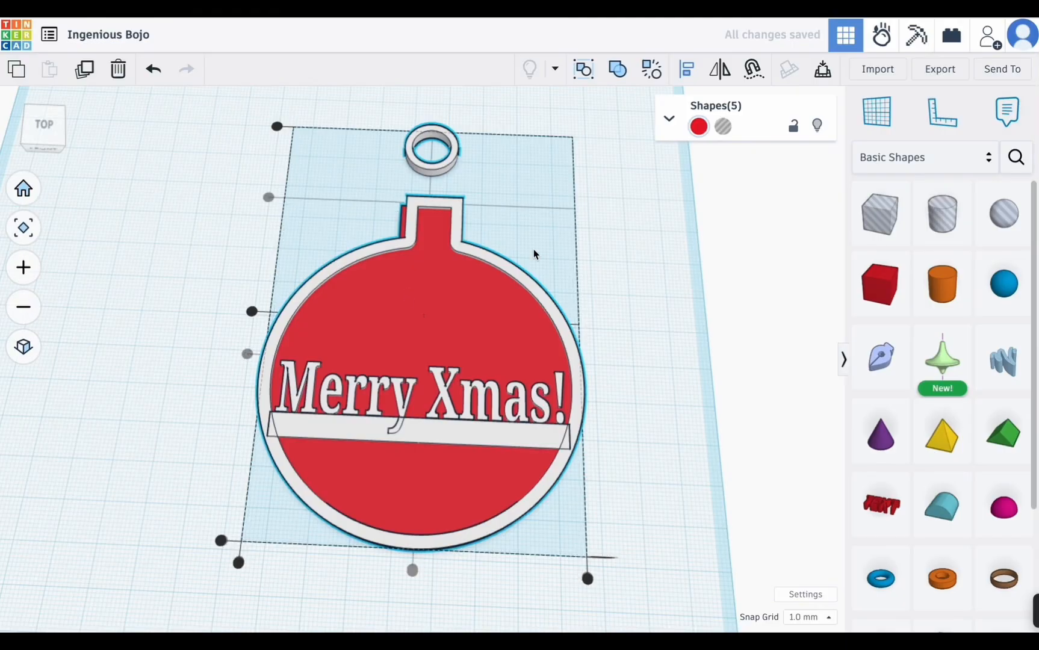
{"action": "left_click", "coordinate": [632, 222]}
Shift the white outline 1.25 mm to the left so it sits over the red disc.
{"action": "left_click", "coordinate": [466, 253]}
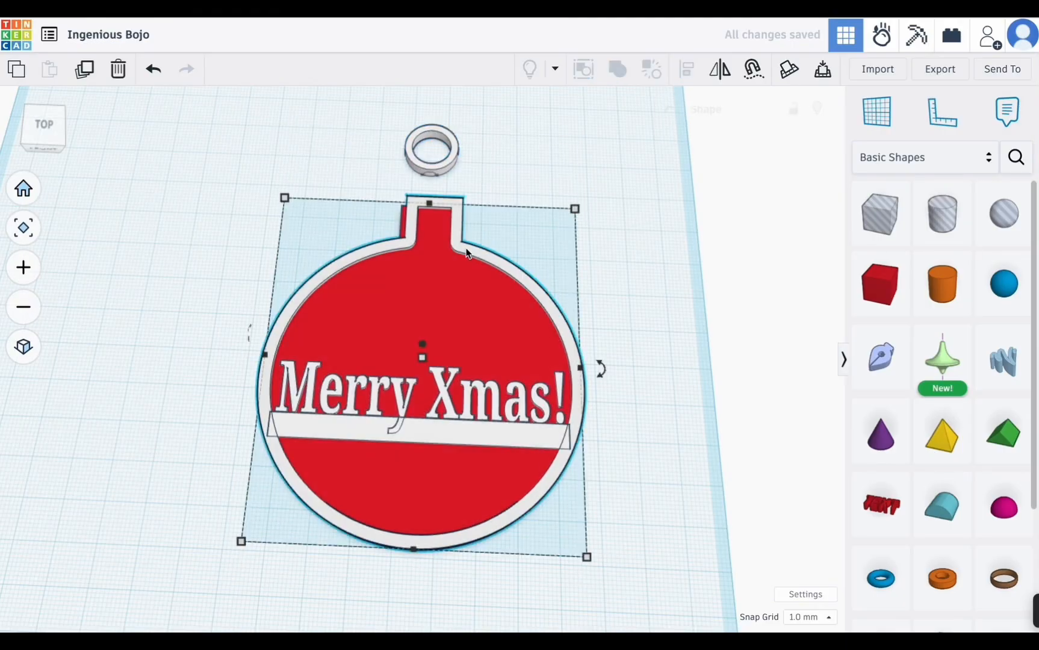
{"action": "left_click_drag", "start_coordinate": [462, 253], "coordinate": [454, 254]}
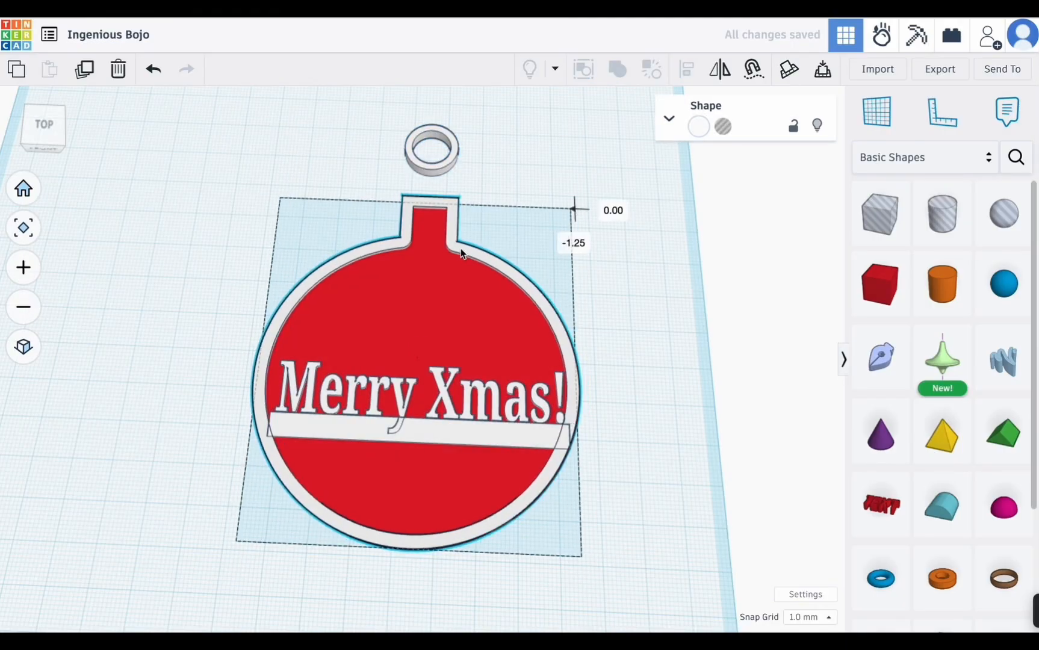
{"action": "left_click", "coordinate": [646, 291]}
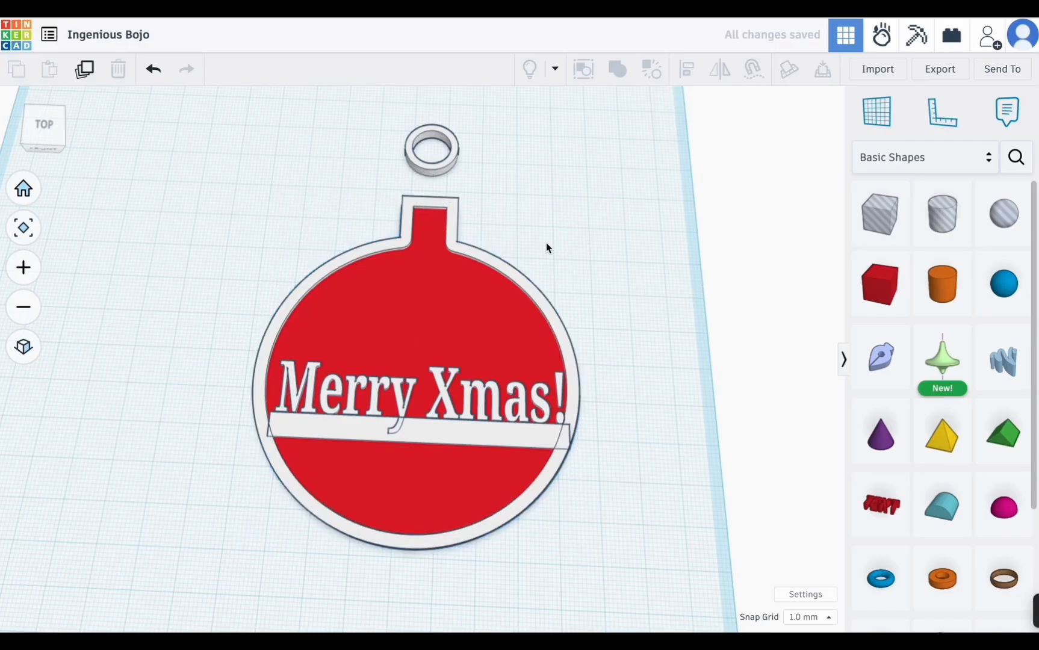
Move the white tube down onto the end of the tab, overlapping the outline as a hanging ring.
{"action": "left_click", "coordinate": [447, 169]}
{"action": "left_click_drag", "start_coordinate": [447, 169], "coordinate": [446, 214]}
{"action": "key", "text": "Up"}
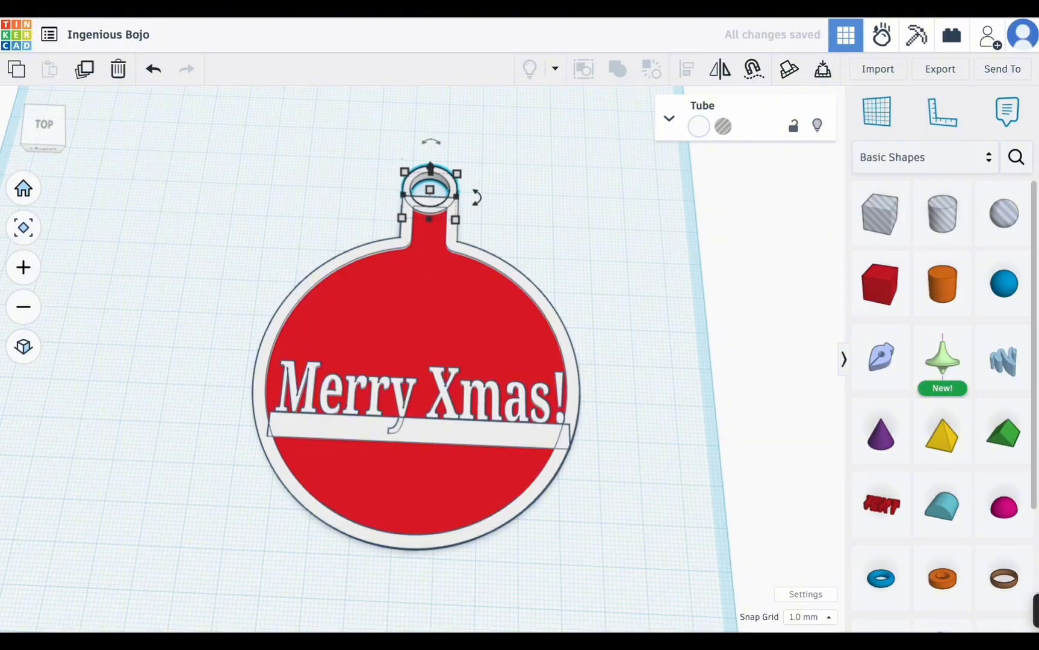
{"action": "key", "text": "Down"}
{"action": "key", "text": "Down"}
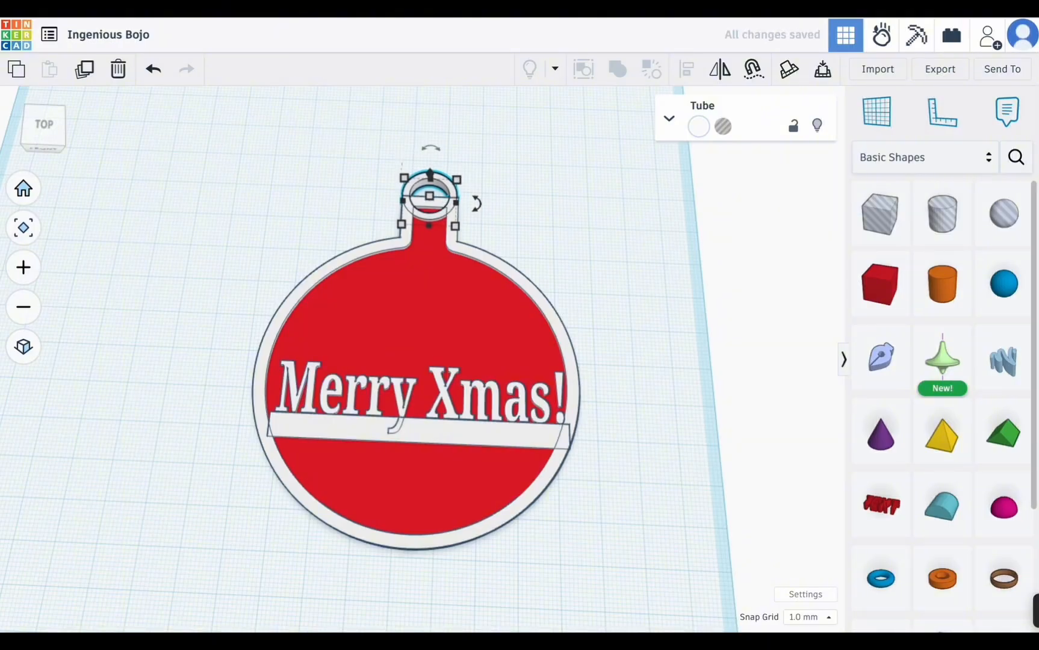
{"action": "left_click", "coordinate": [639, 243]}
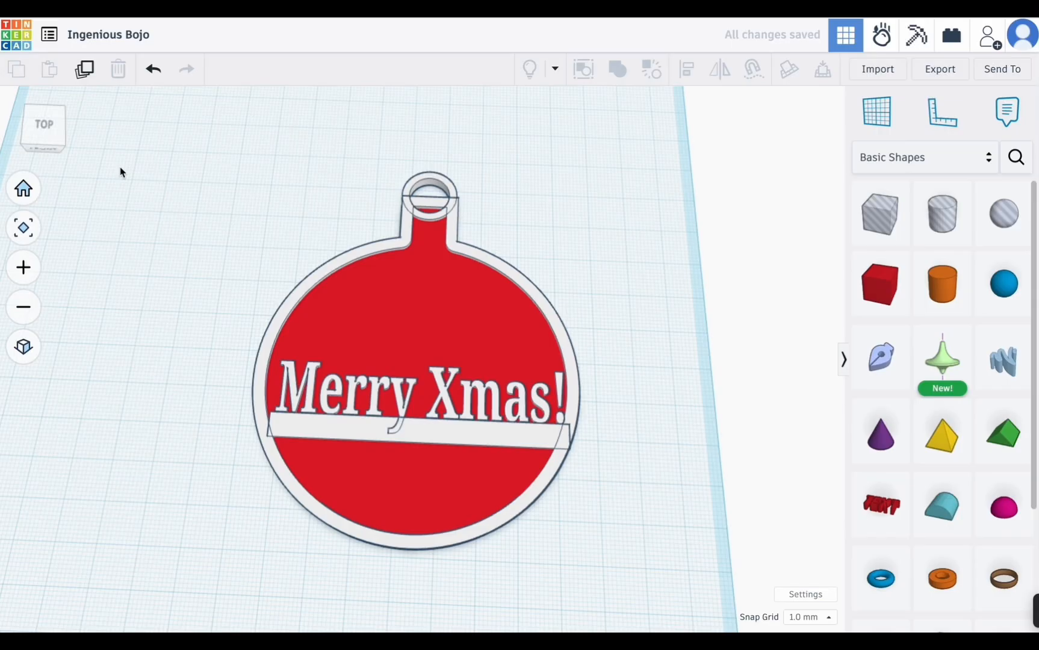
Add a Snowflake from the Design Starters shapes beside the ornament and set its length and width to 15 mm.
{"action": "left_click_drag", "start_coordinate": [37, 137], "coordinate": [38, 142]}
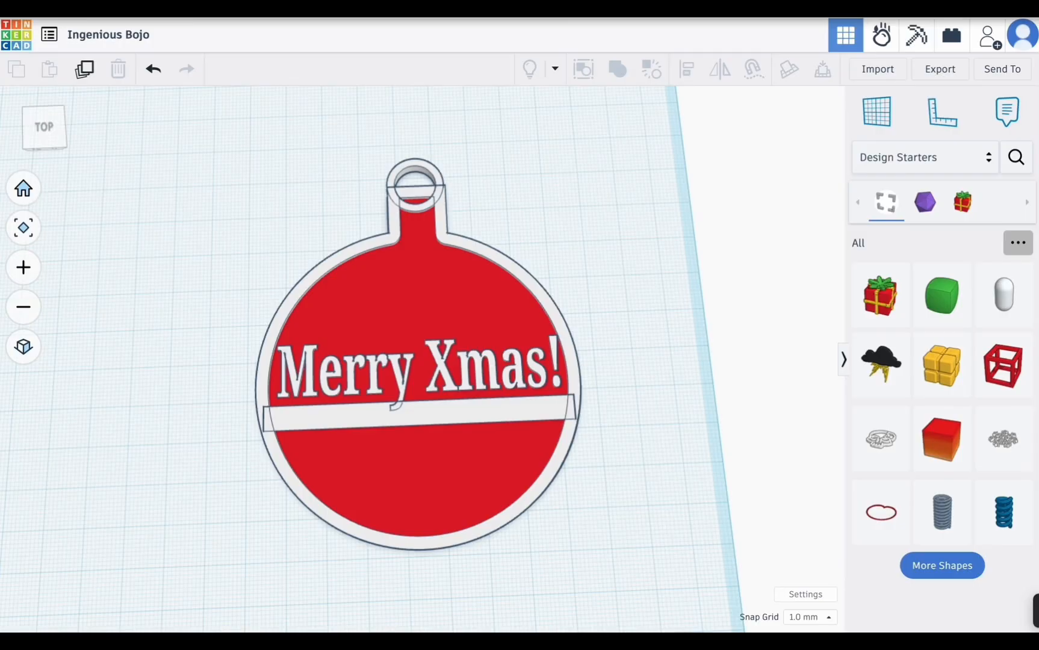
{"action": "left_click_drag", "start_coordinate": [1009, 440], "coordinate": [217, 201]}
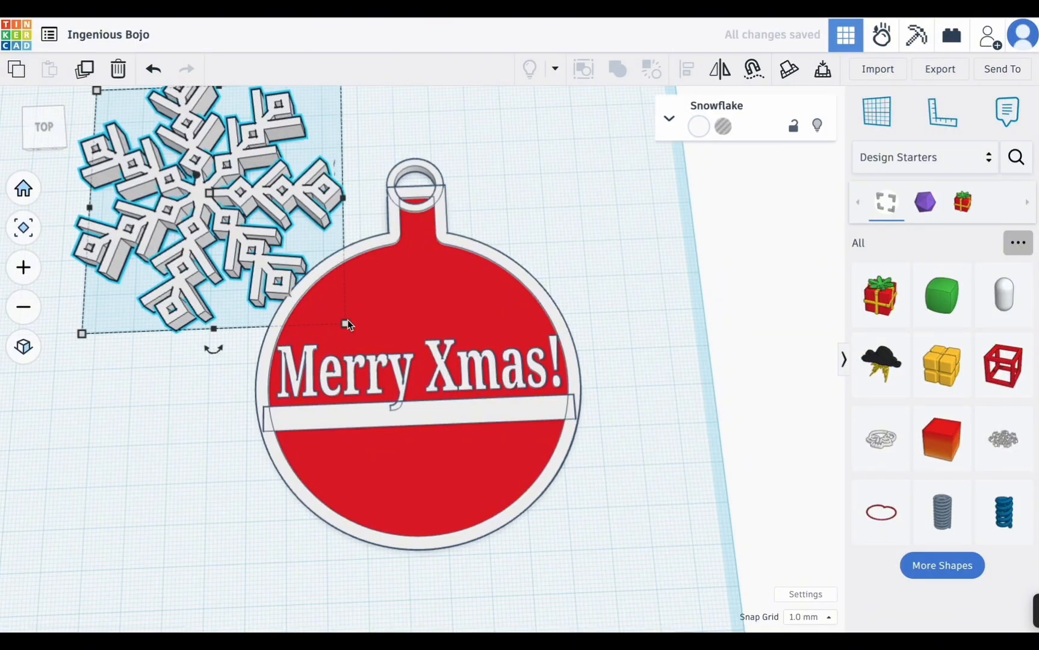
{"action": "mouse_move", "coordinate": [346, 323]}
{"action": "left_click", "coordinate": [431, 195]}
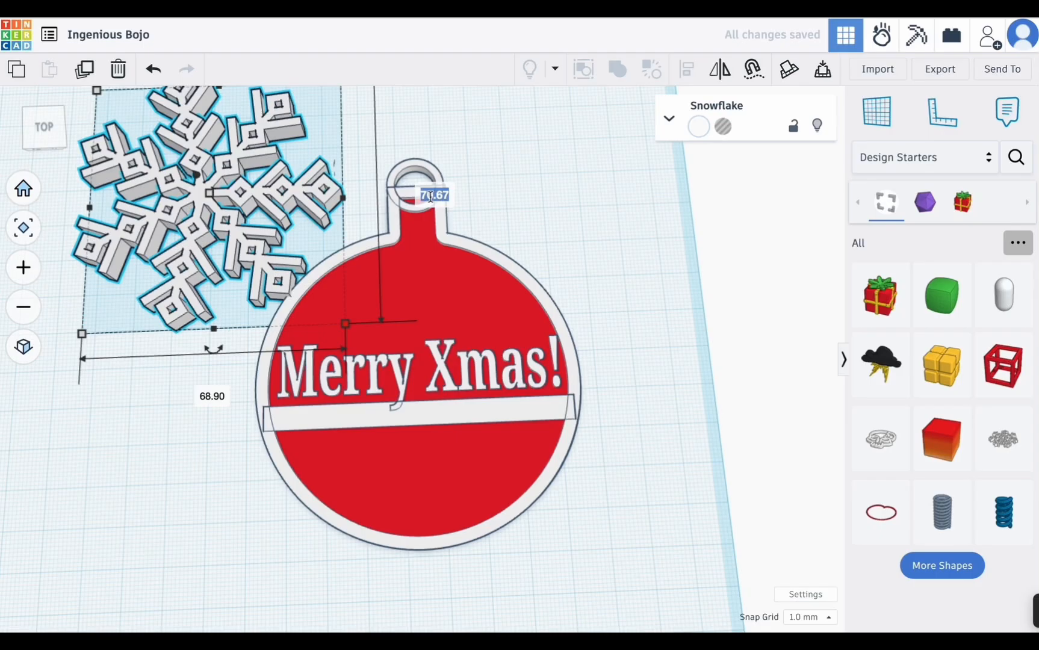
{"action": "type", "text": "1"}
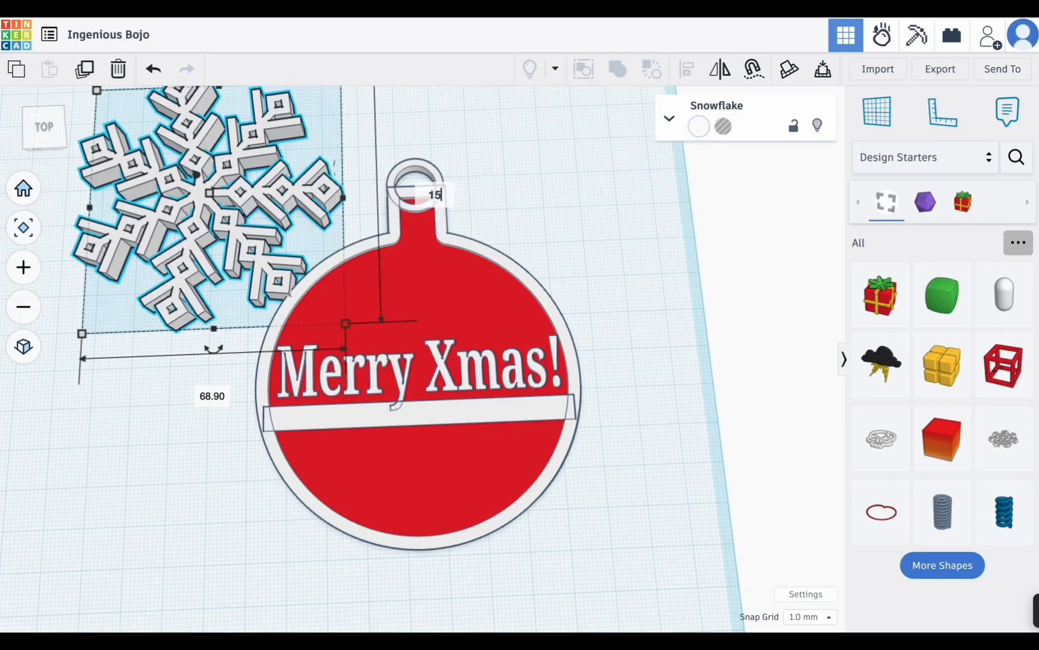
{"action": "type", "text": "5"}
{"action": "key", "text": "Return"}
{"action": "left_click", "coordinate": [215, 213]}
{"action": "type", "text": "1"}
{"action": "key", "text": "Return"}
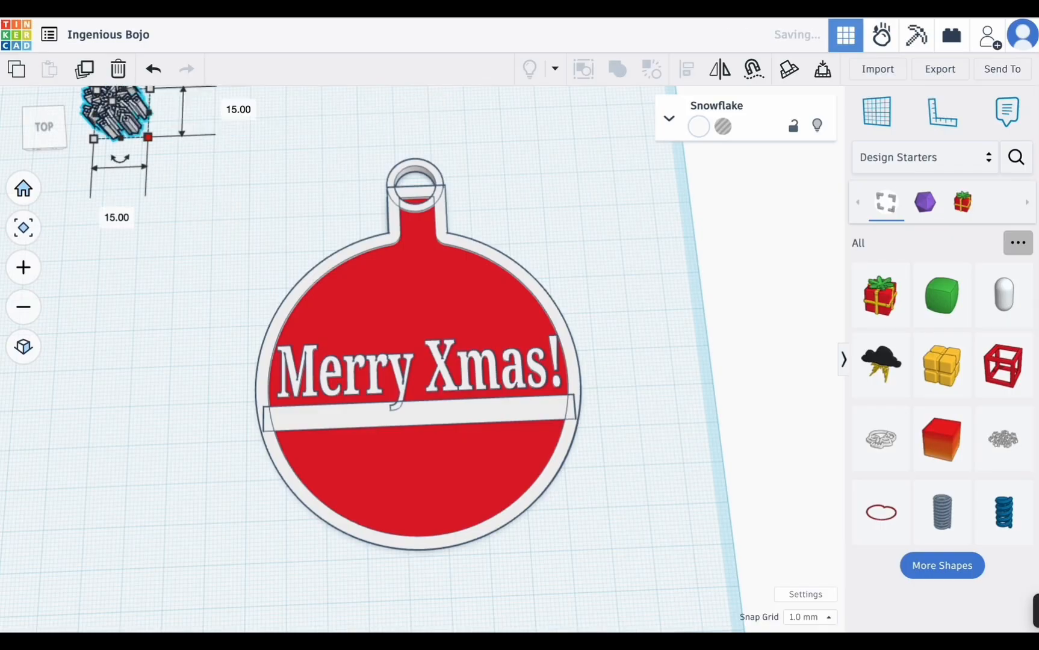
Try a height of 2 mm for the snowflake.
{"action": "mouse_move", "coordinate": [128, 128]}
{"action": "left_mouse_down"}
{"action": "mouse_move", "coordinate": [157, 163]}
{"action": "mouse_move", "coordinate": [119, 122]}
{"action": "left_mouse_up"}
{"action": "left_click", "coordinate": [152, 69]}
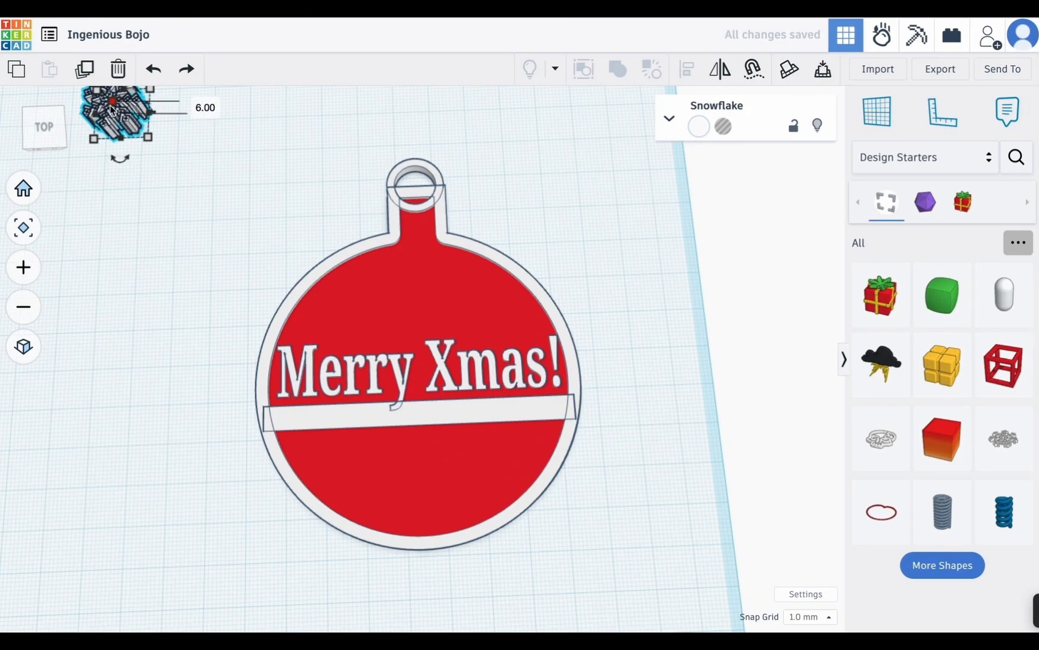
{"action": "left_click", "coordinate": [201, 108]}
{"action": "type", "text": "2"}
{"action": "key", "text": "Return"}
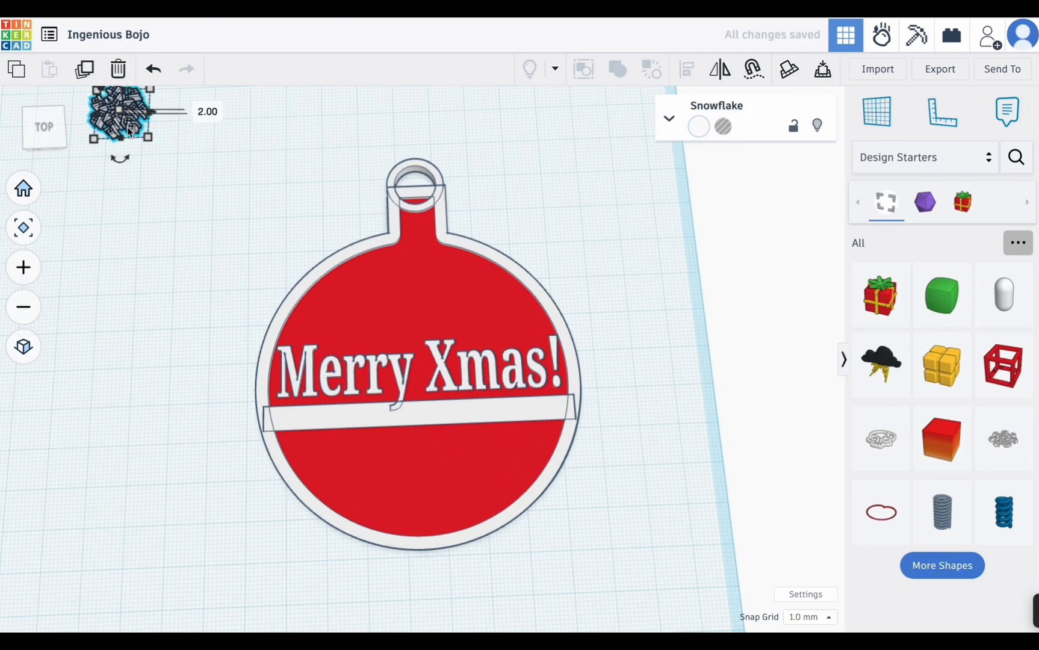
Place the snowflake on the red disc above the word "Merry" and set its height to 3 mm.
{"action": "left_click_drag", "start_coordinate": [131, 129], "coordinate": [385, 304]}
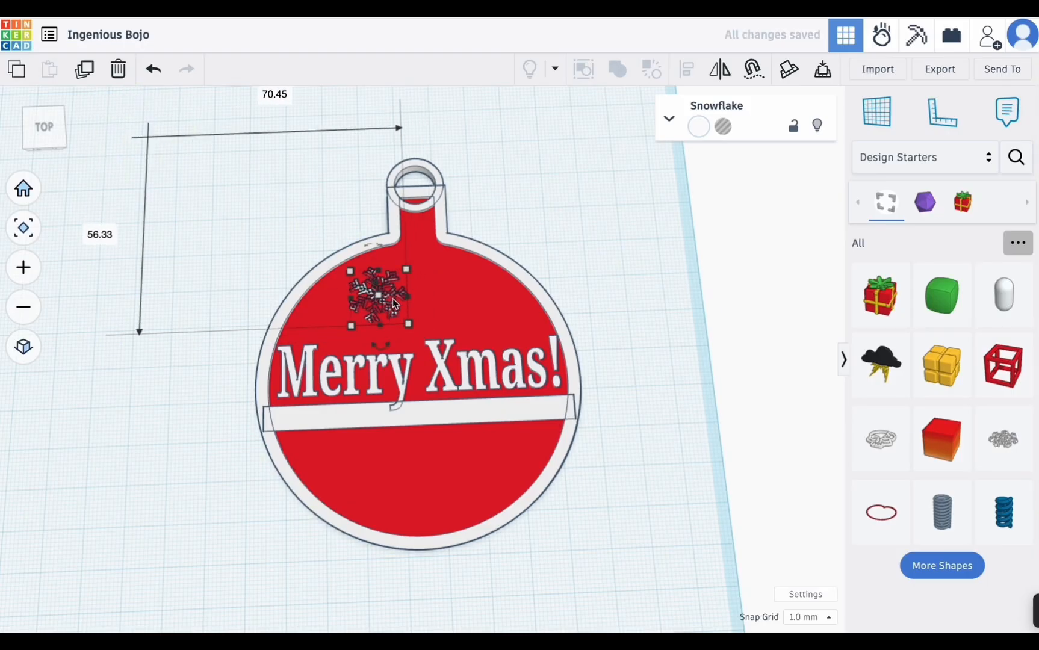
{"action": "left_click", "coordinate": [450, 296]}
{"action": "type", "text": "3"}
{"action": "key", "text": "Return"}
{"action": "left_click", "coordinate": [613, 216]}
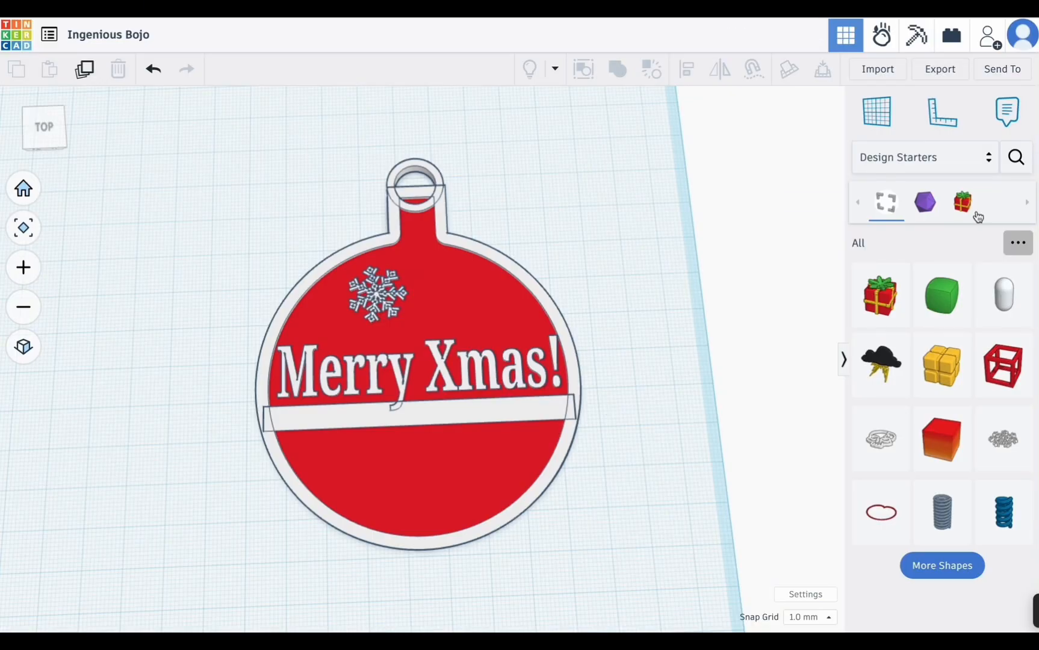
{"action": "left_click", "coordinate": [969, 164]}
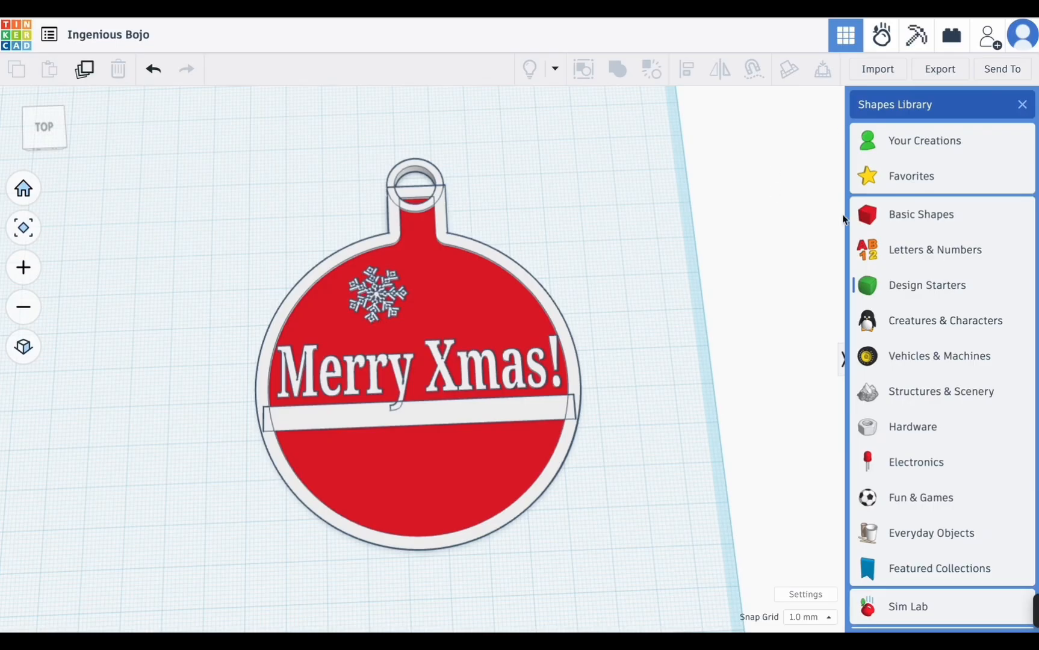
{"action": "left_click", "coordinate": [1022, 105]}
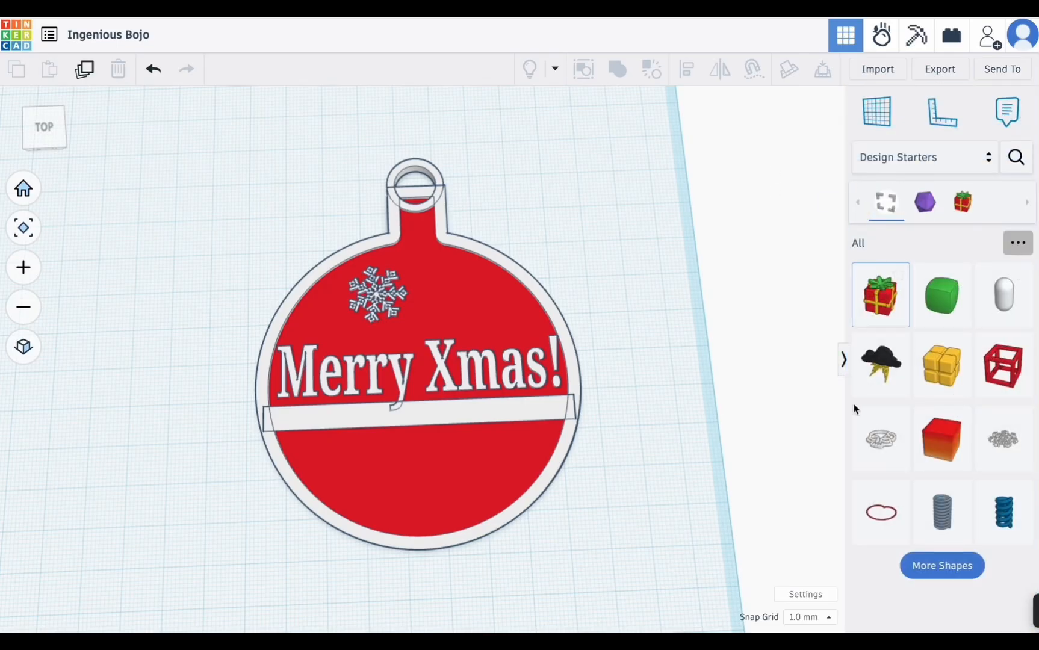